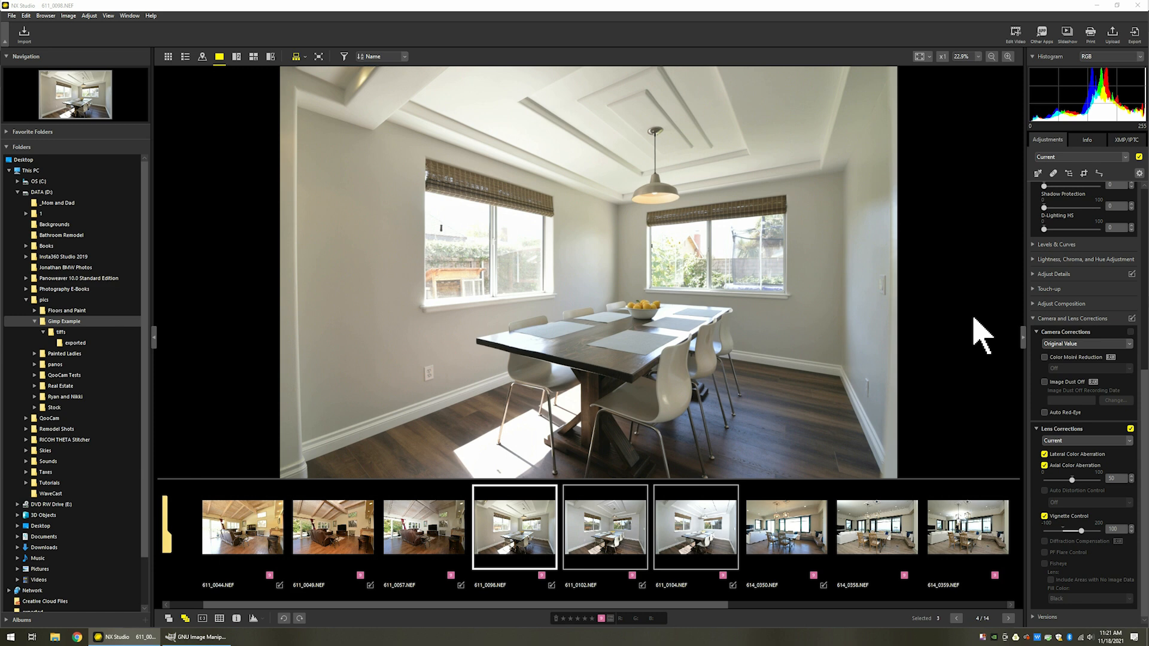
Enable axial color aberration correction and vignette control at 100 for 614_0358.NEF, and save the adjustments
mouse_move(1146, 453)
mouse_down()
mouse_move(1147, 271)
mouse_move(1148, 453)
mouse_up()
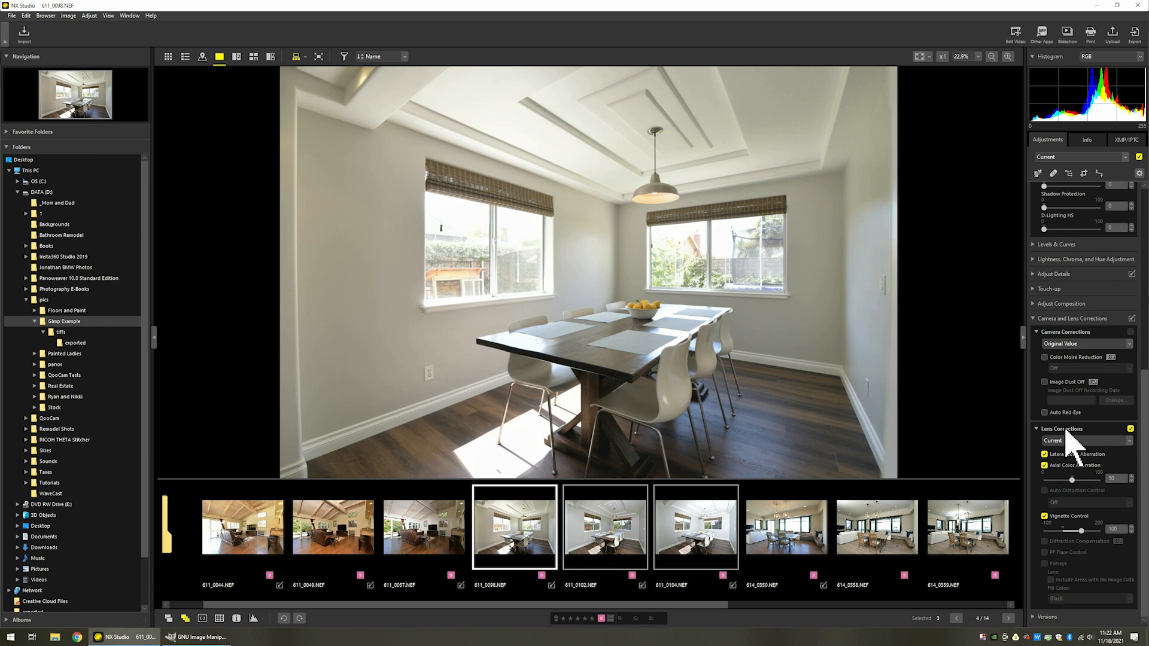
click(894, 529)
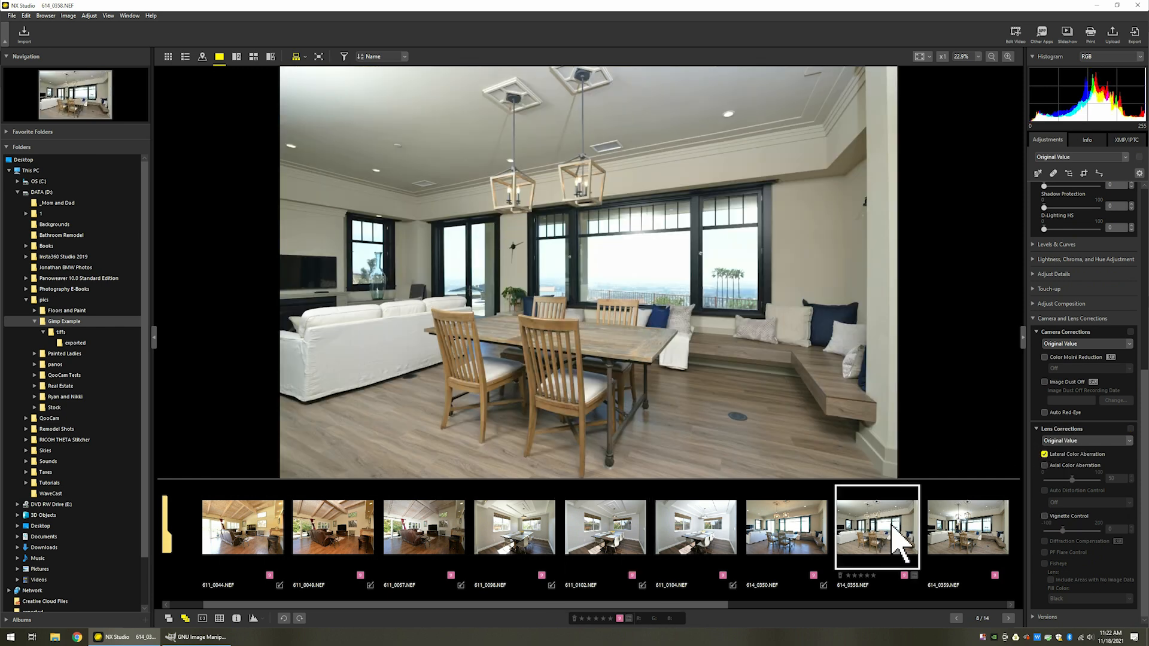
click(1047, 466)
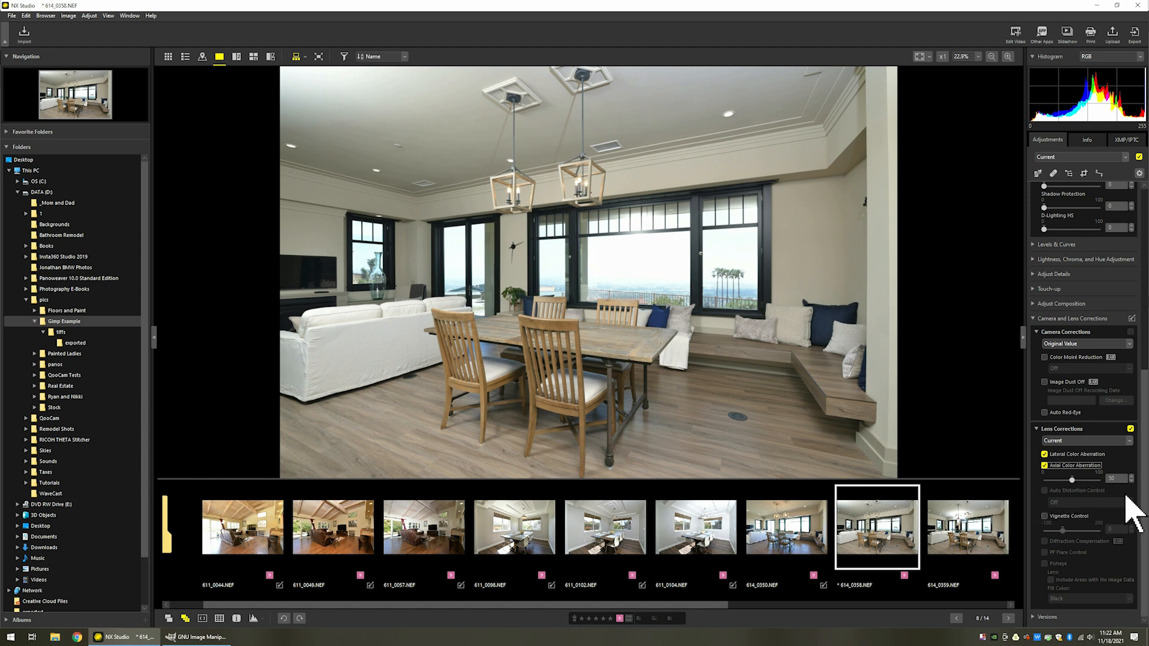
click(1044, 516)
click(1114, 529)
text(100)
key(Return)
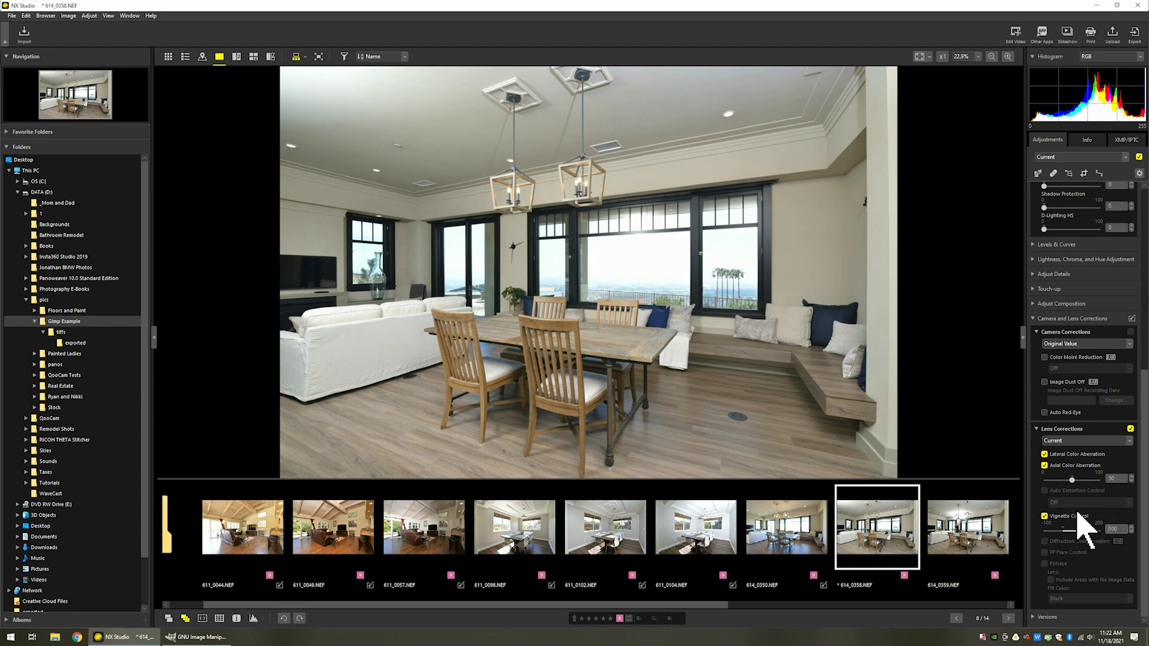
key(ctrl+s)
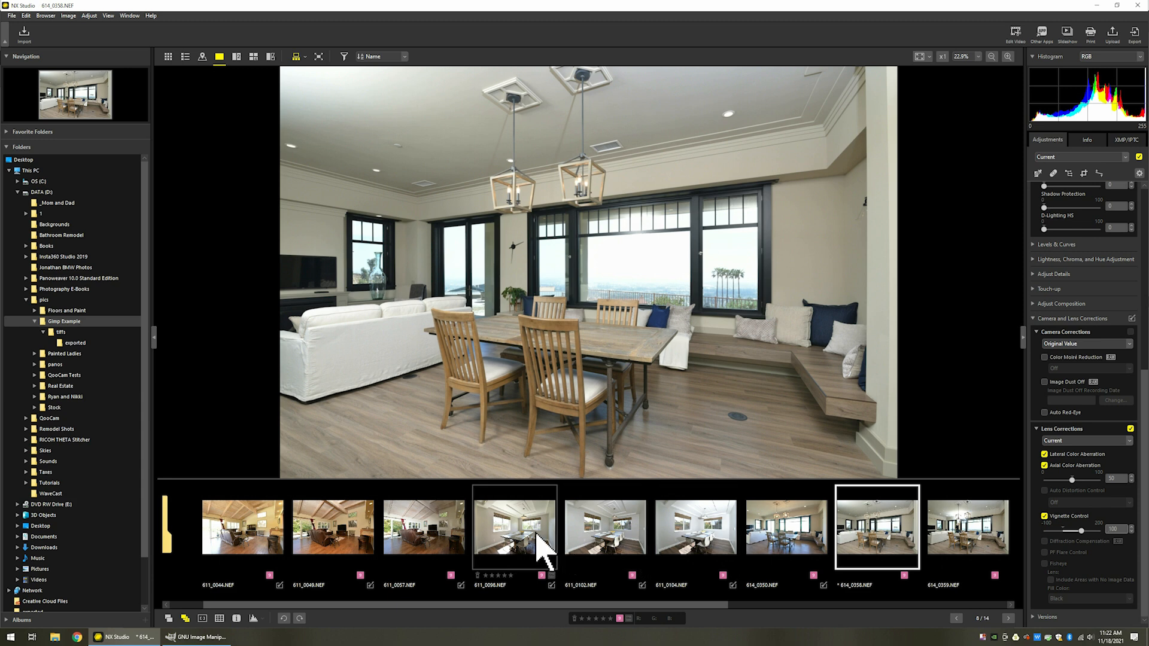
Select the three dining-room photos from 611_0098.NEF through 611_0104.NEF
click(536, 535)
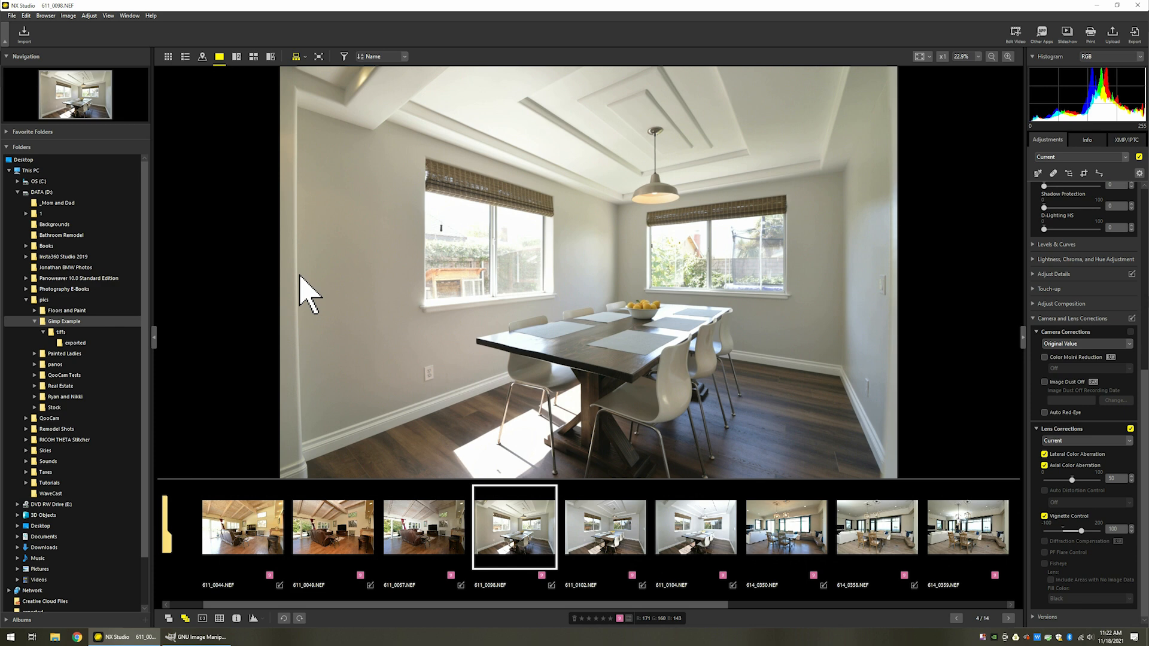
mouse_move(550, 525)
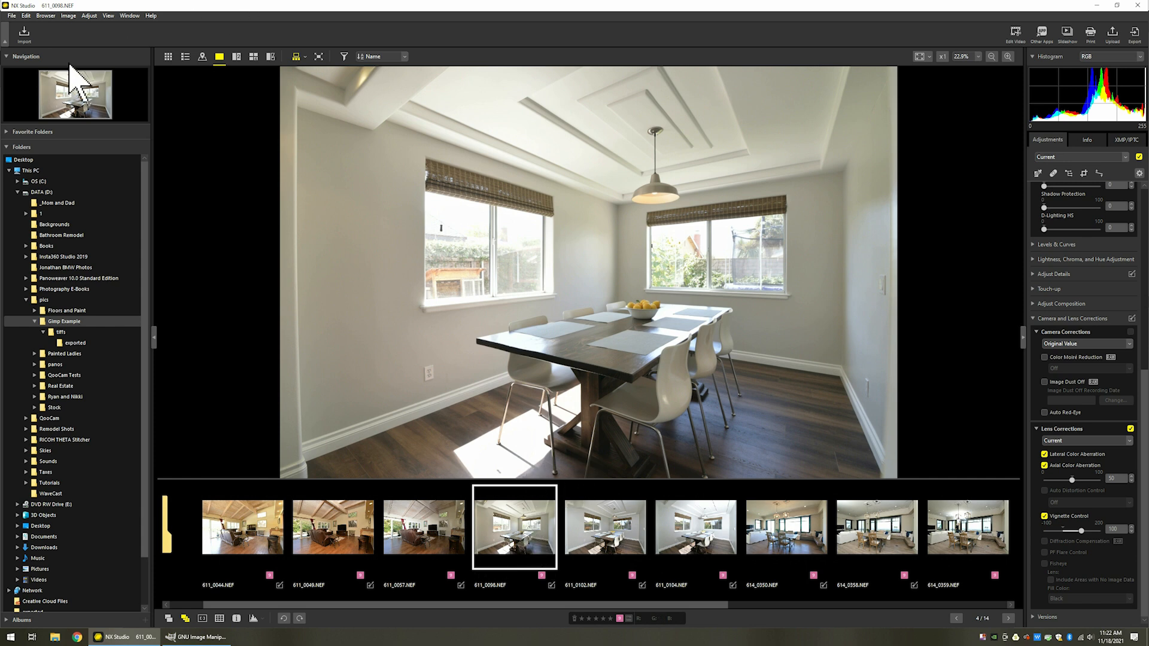
click(89, 16)
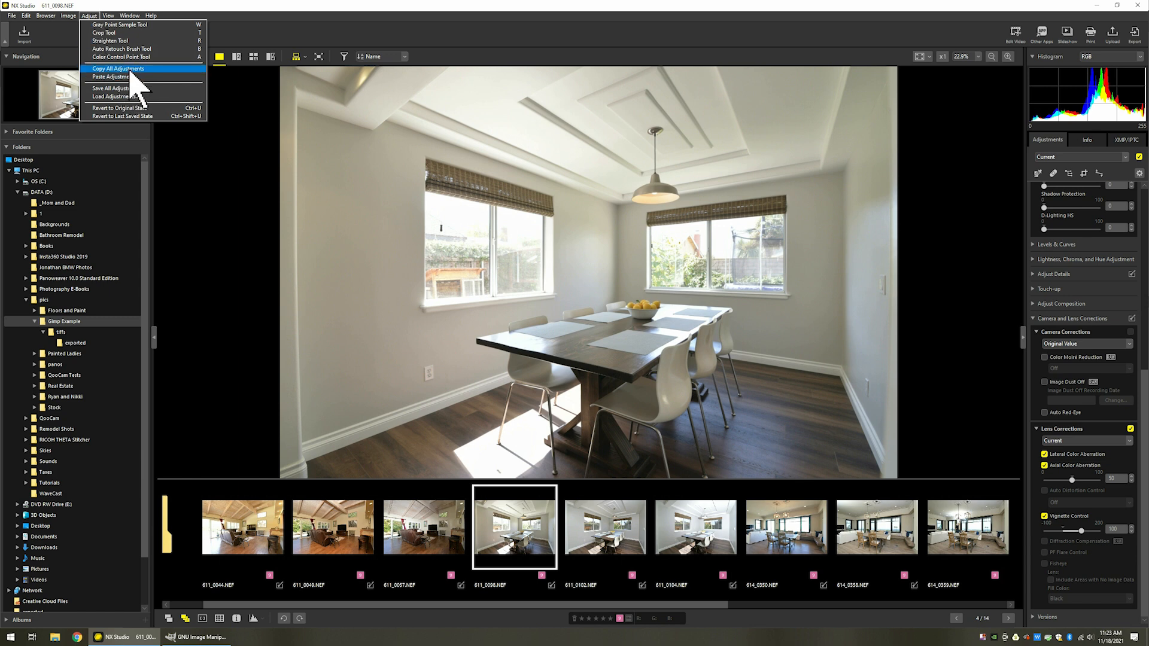
click(244, 8)
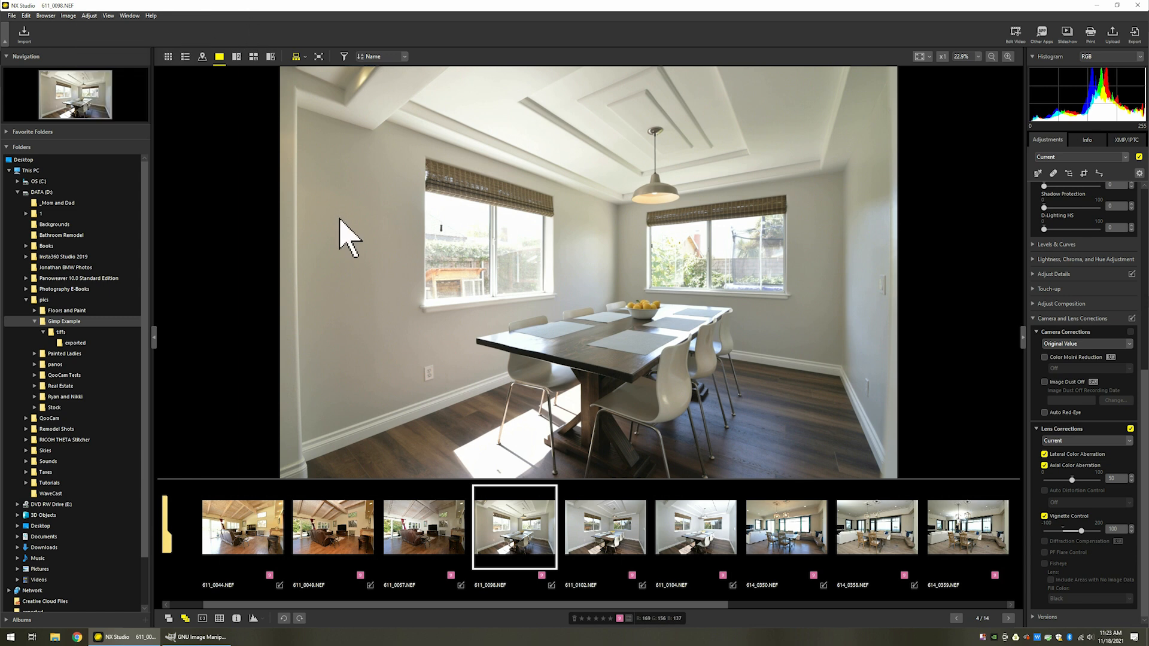
shift+click(698, 545)
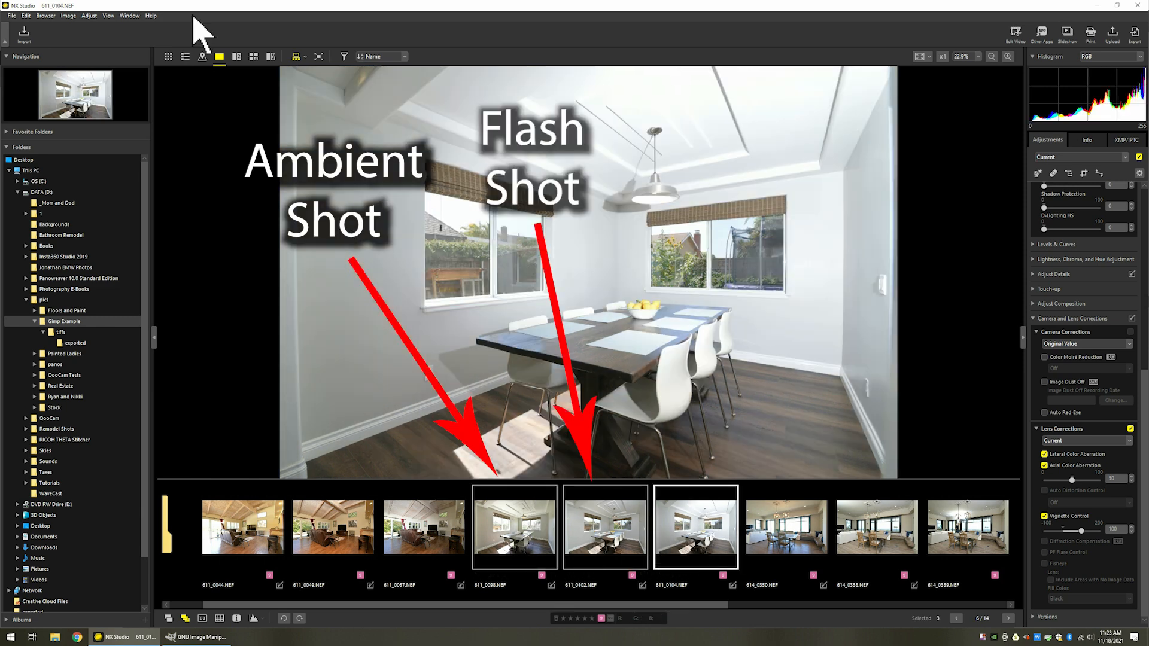
click(89, 16)
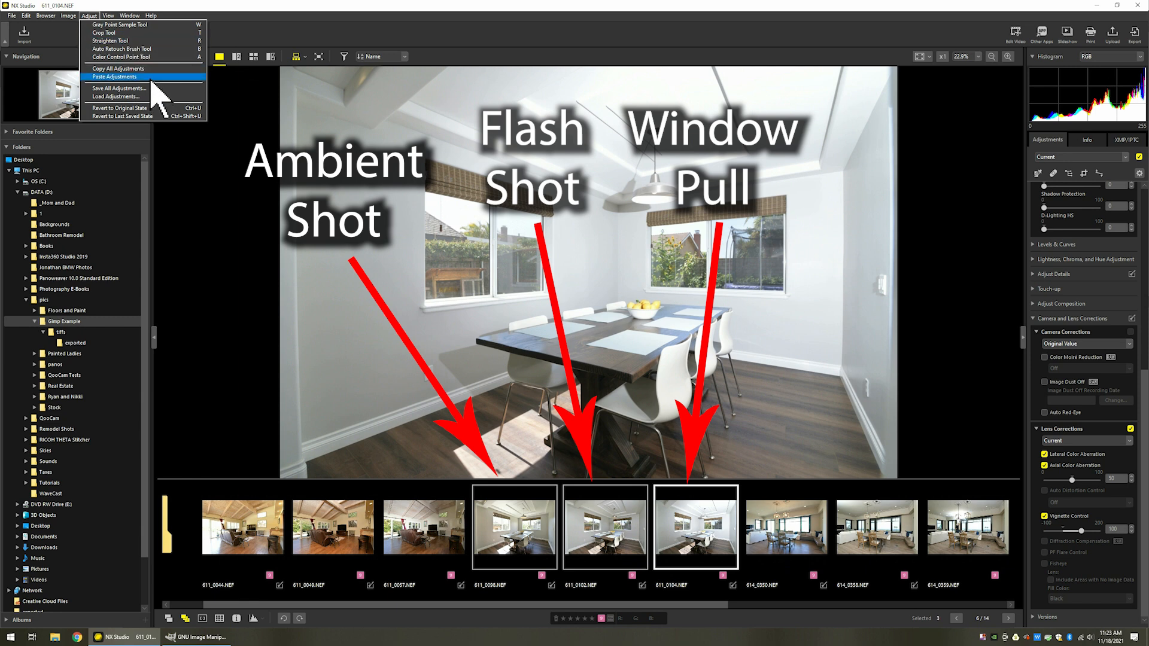
click(351, 30)
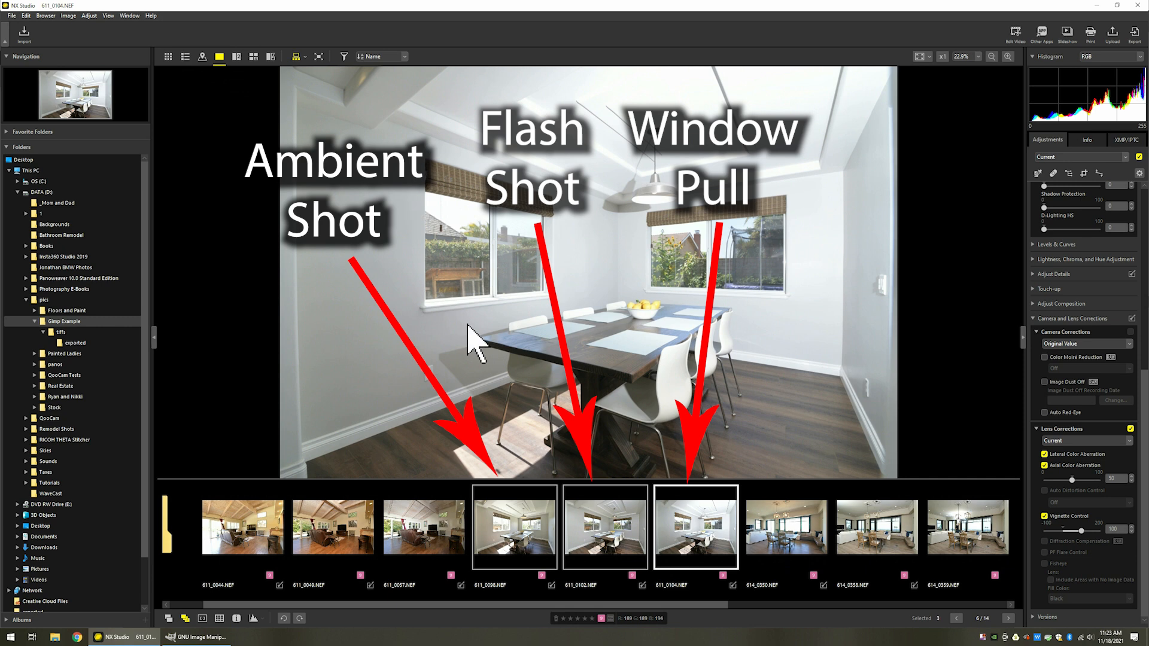
Open the export settings for the three selected photos and review the output options
right_click(524, 518)
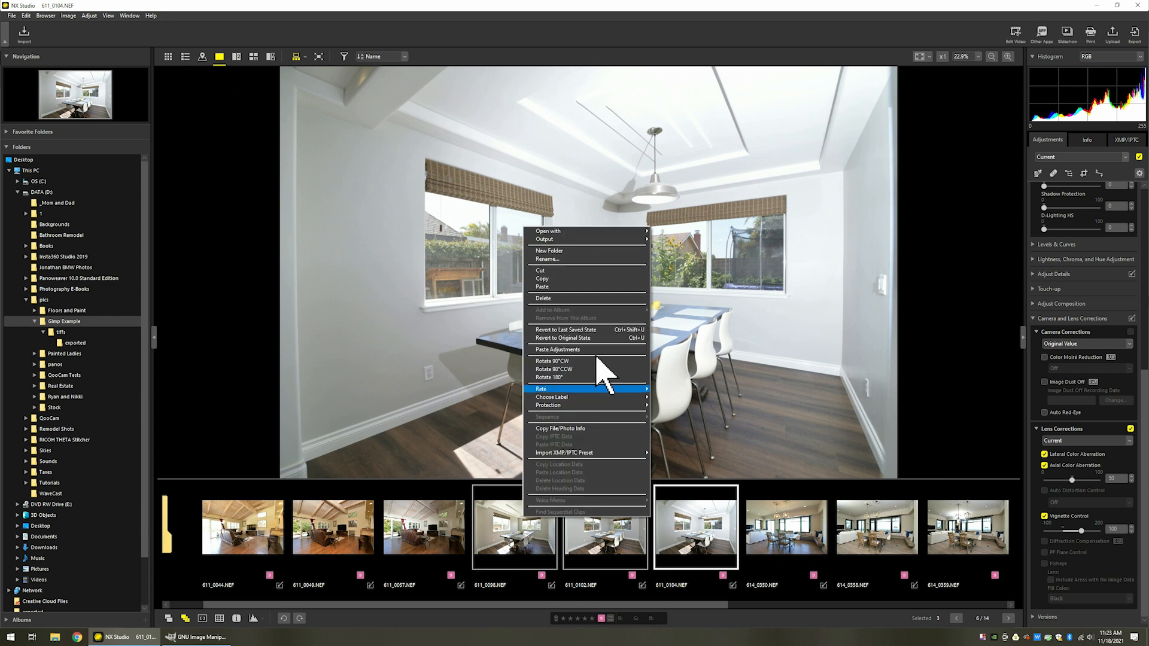
mouse_move(593, 240)
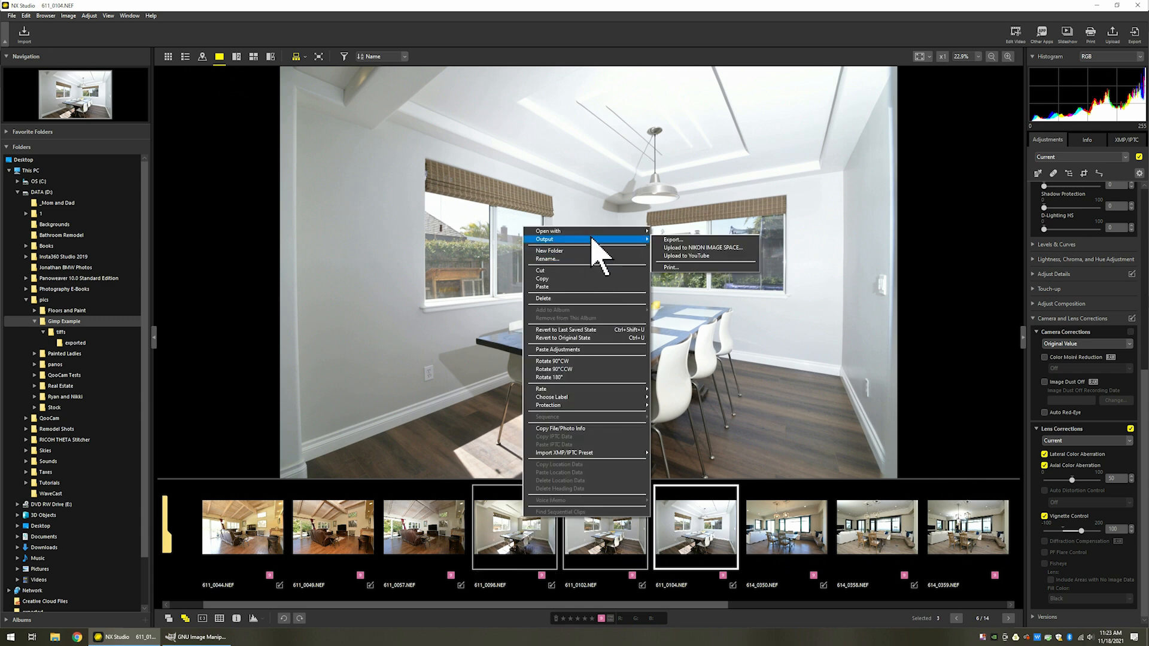
click(678, 241)
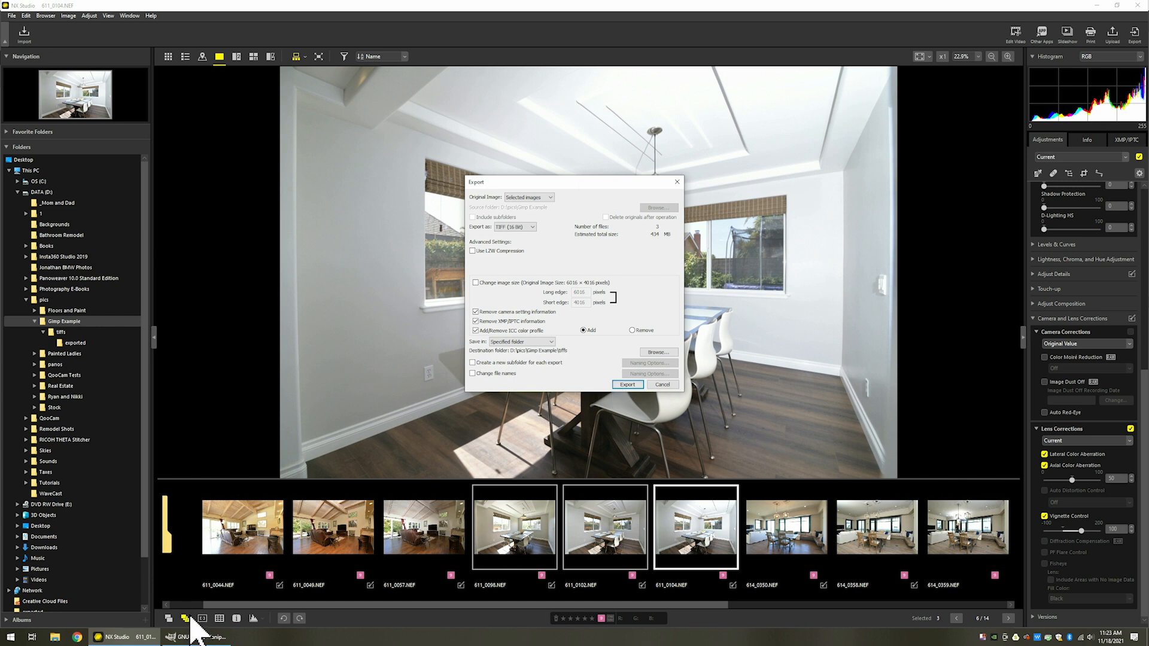
Switch to GIMP and browse to the tiffs folder inside pics > Gimp Example on the DATA drive for opening images as layers
mouse_move(202, 642)
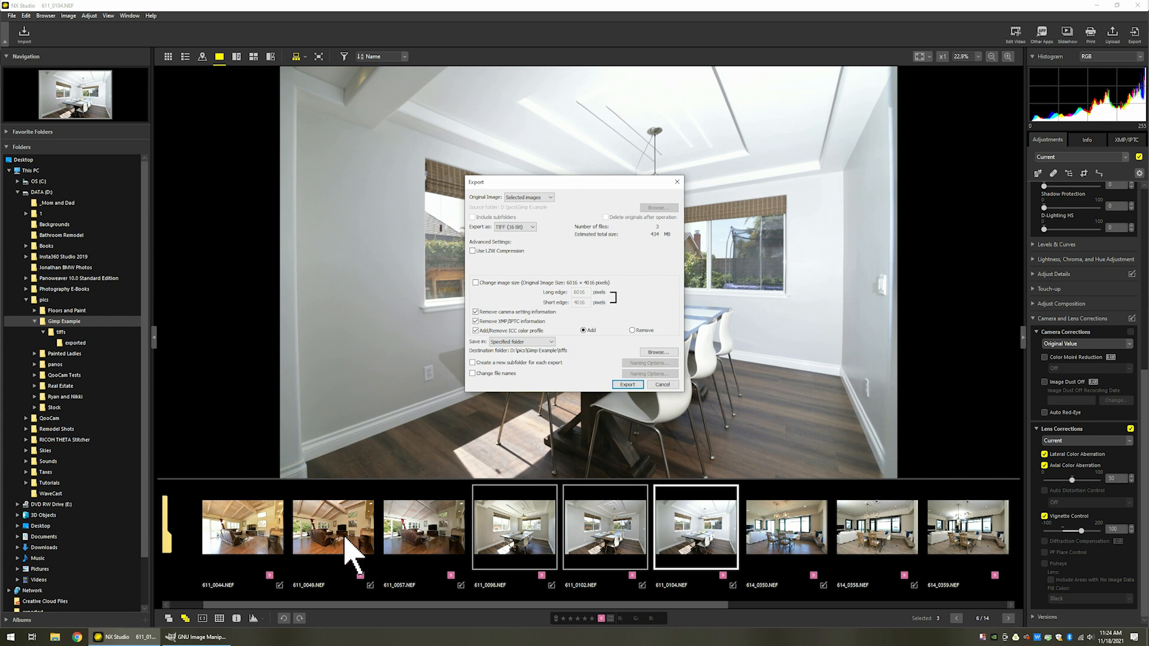
click(200, 639)
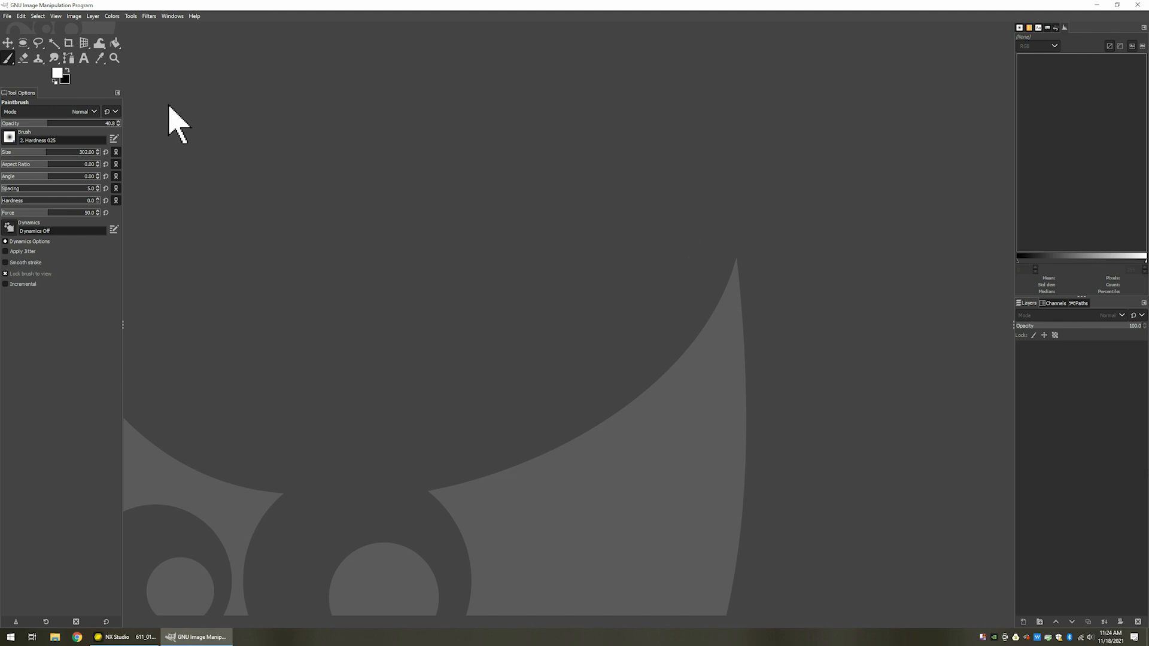
click(7, 17)
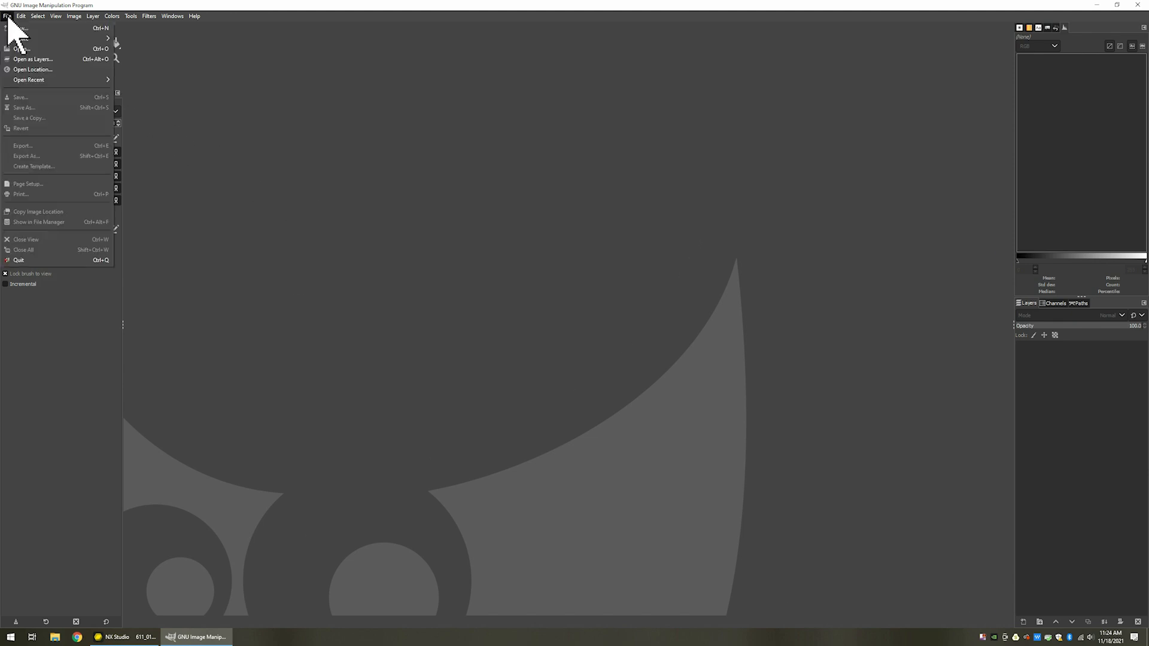
click(73, 61)
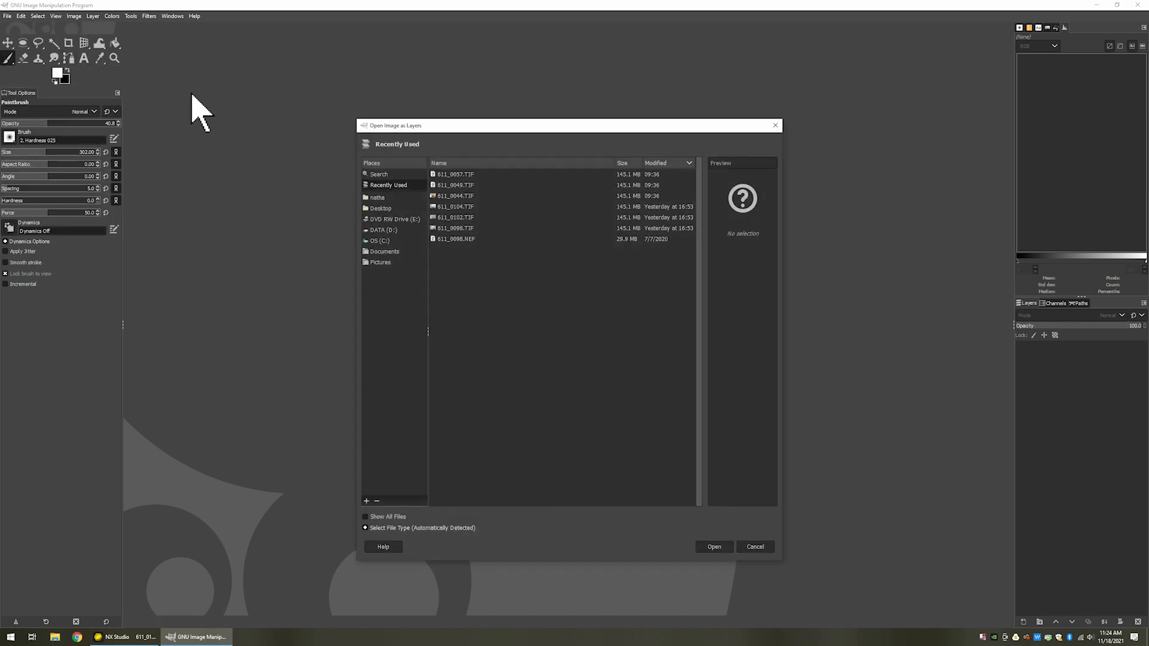
click(390, 230)
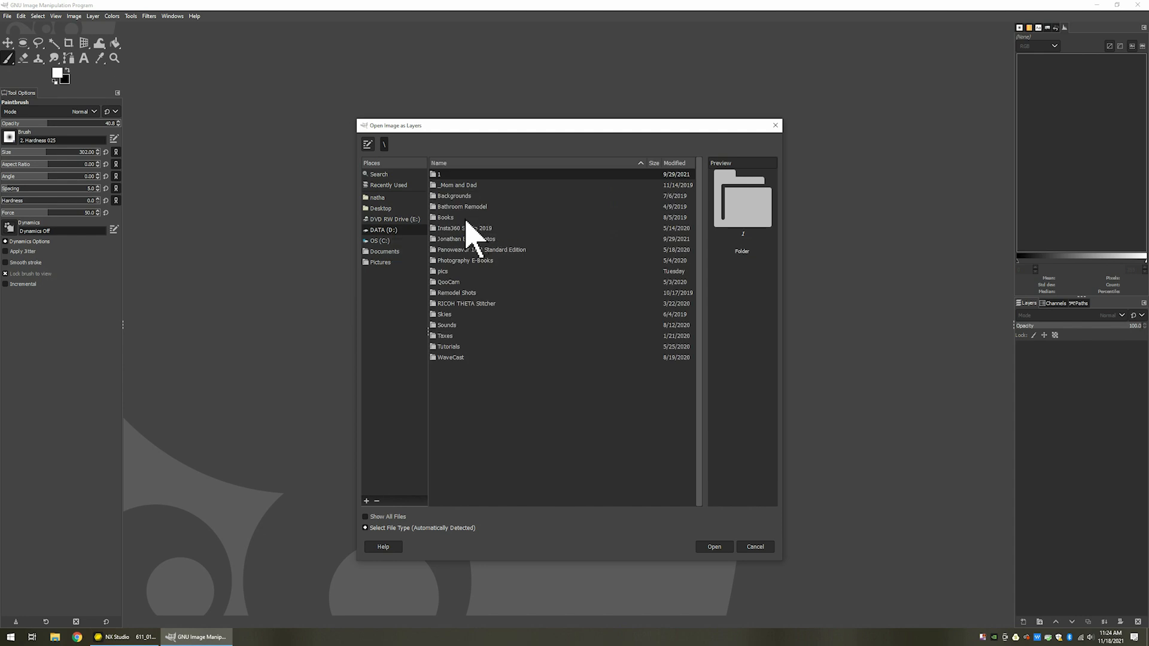
double_click(448, 271)
double_click(456, 188)
double_click(447, 186)
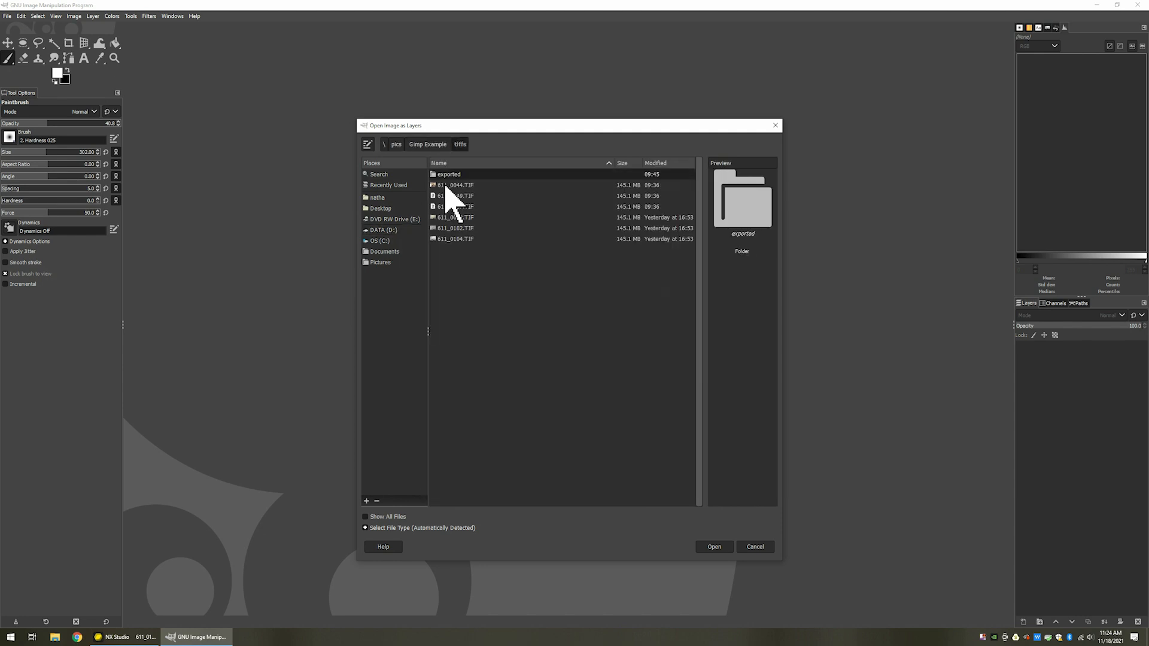
Open 611_0098.TIF, 611_0102.TIF and 611_0104.TIF together as layers
click(455, 219)
shift+click(455, 230)
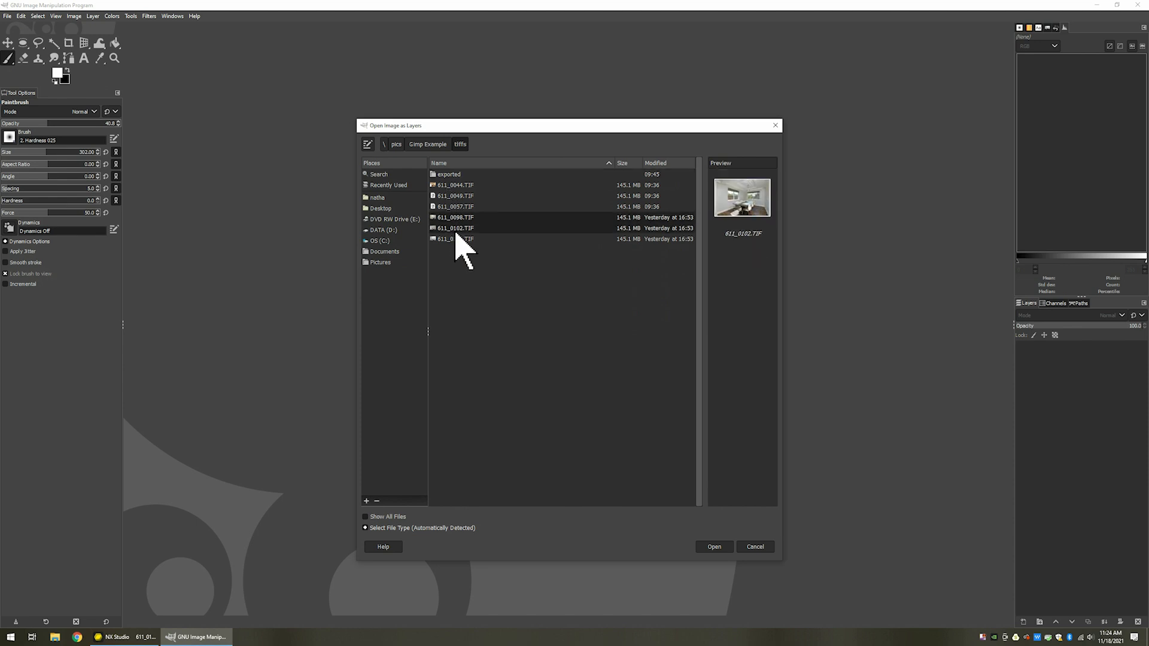
shift+click(456, 242)
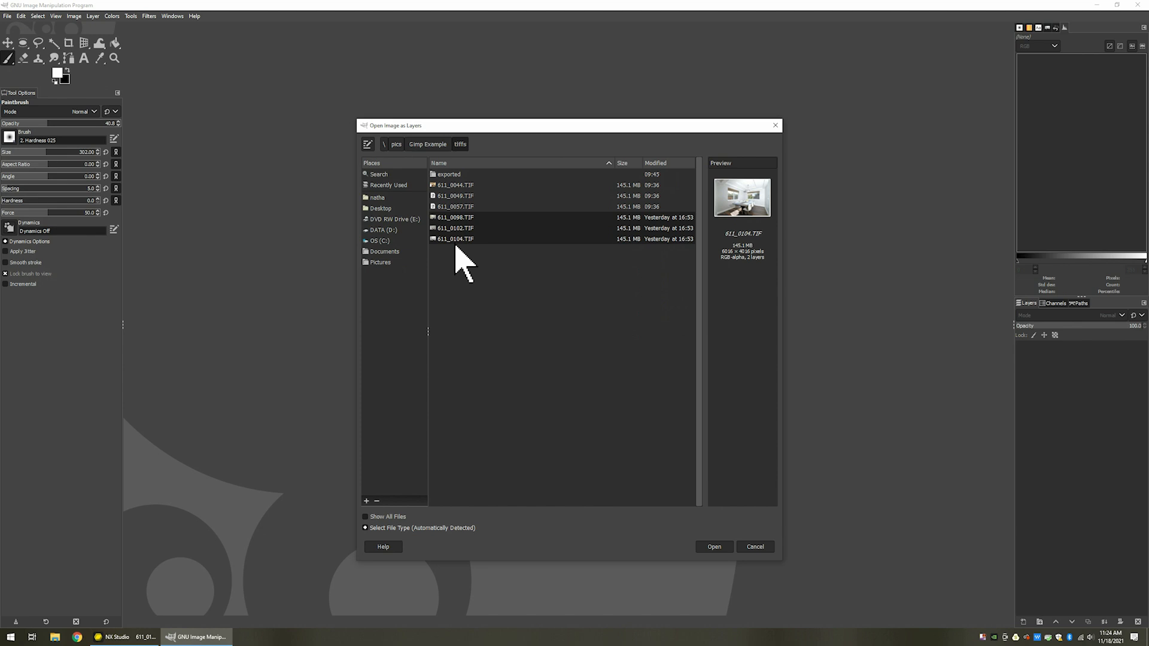
click(718, 546)
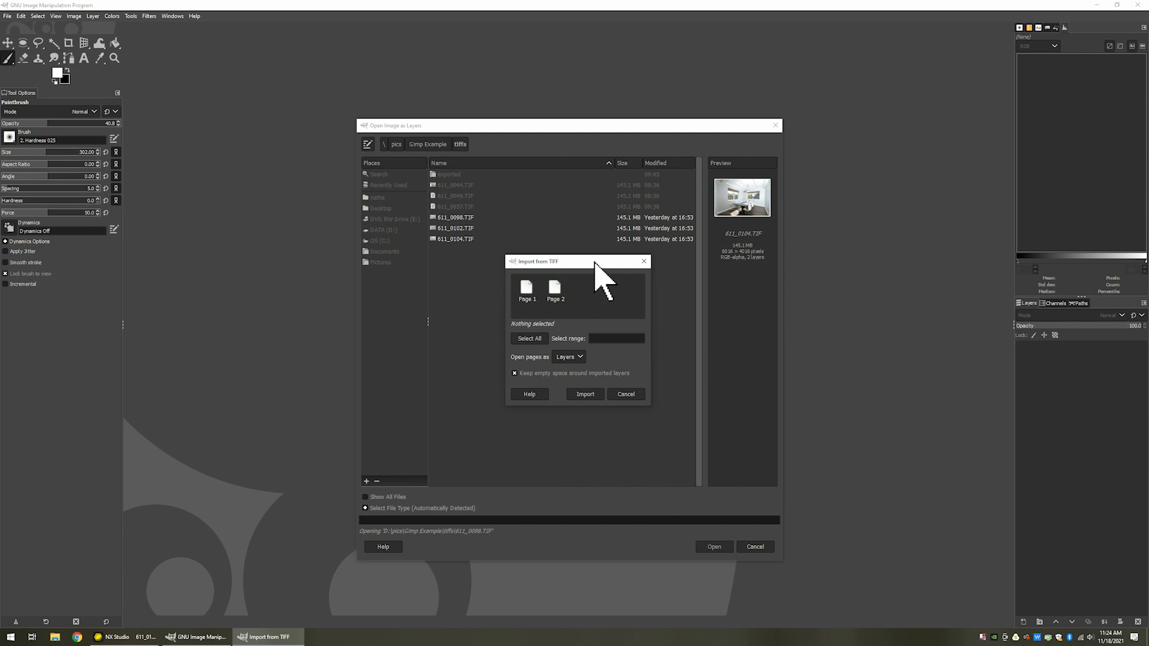
Import the pages of all three TIFF files as layers, keeping the empty space around imported layers
drag(596, 261, 584, 261)
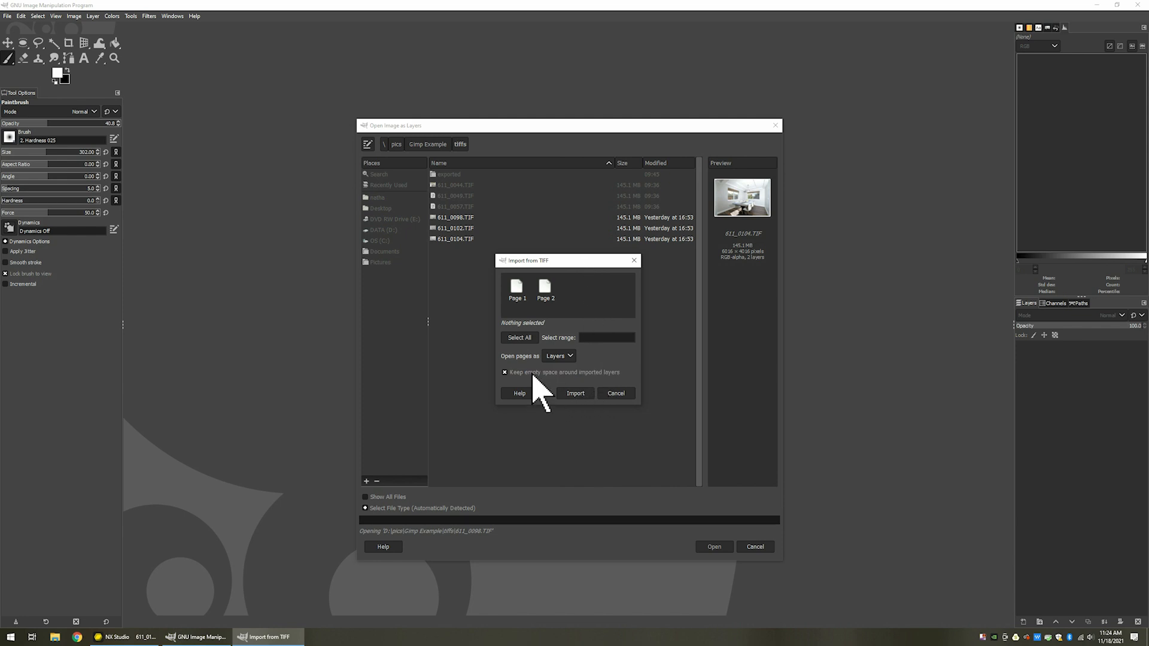
drag(577, 260, 574, 261)
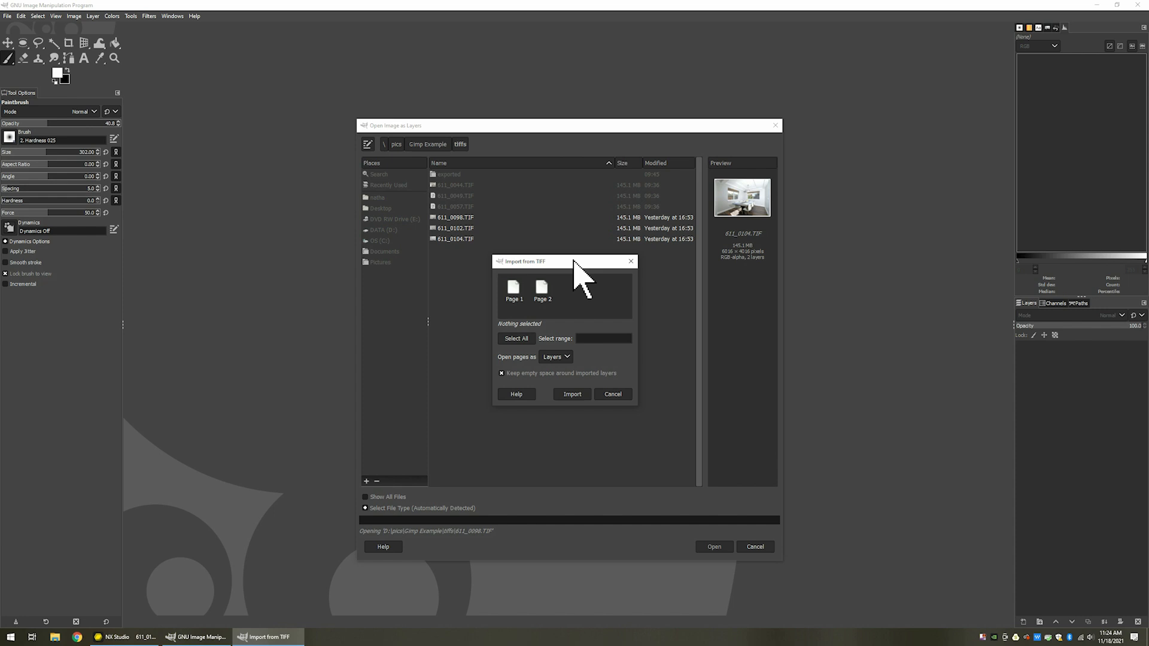
drag(576, 262, 572, 263)
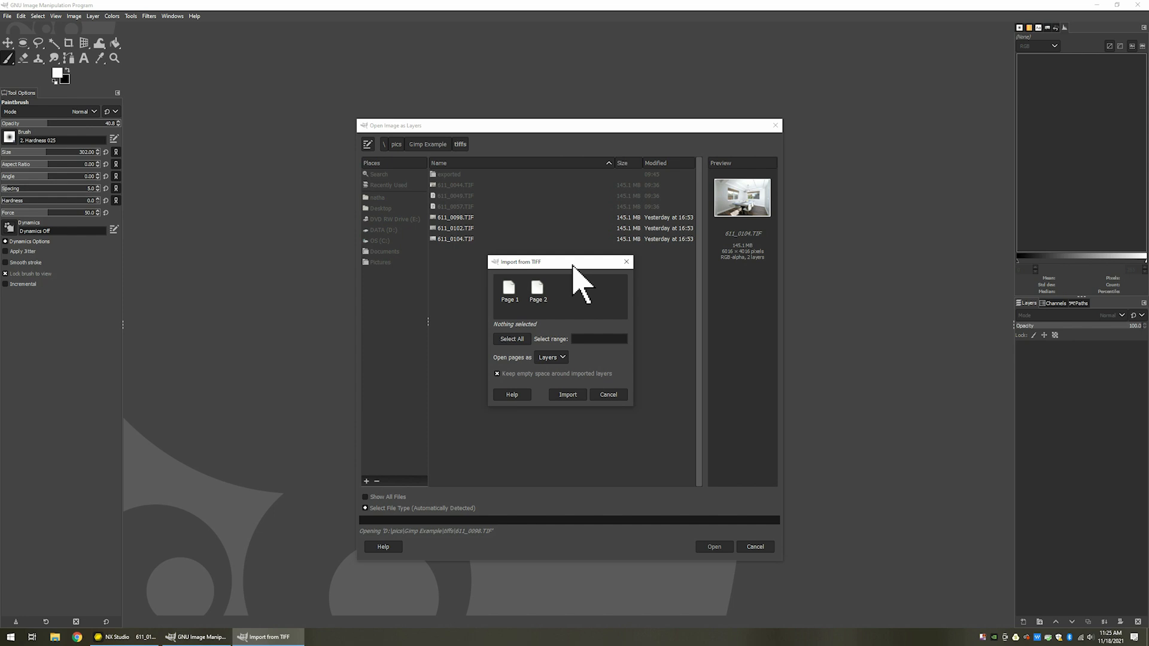
click(568, 395)
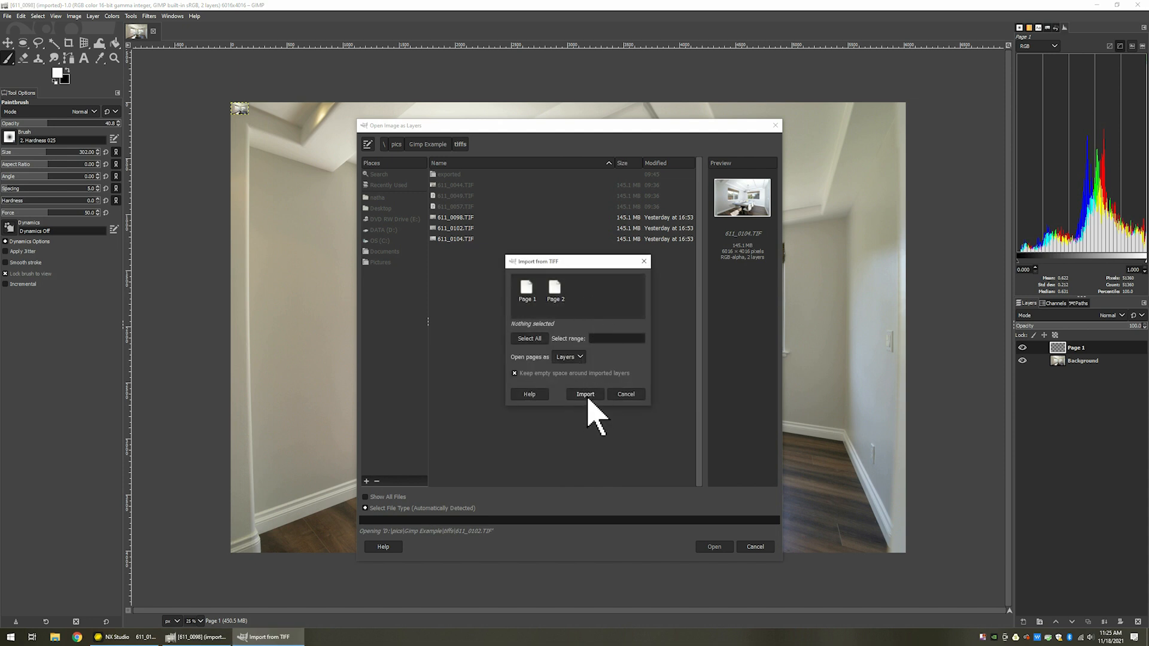
click(587, 399)
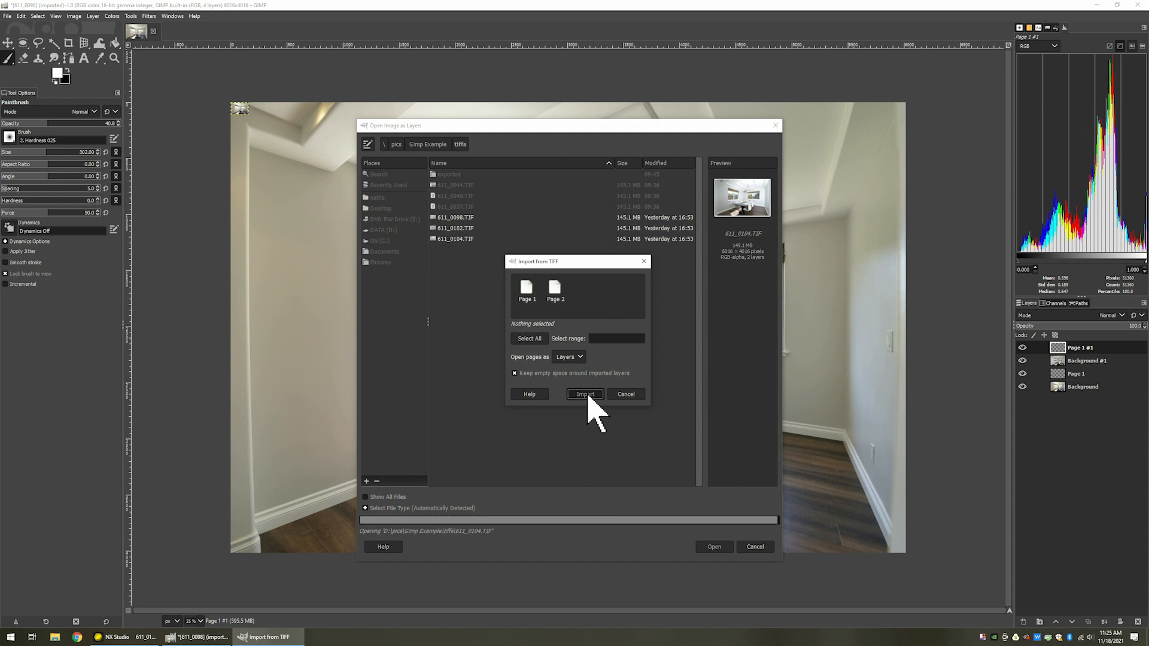
click(587, 394)
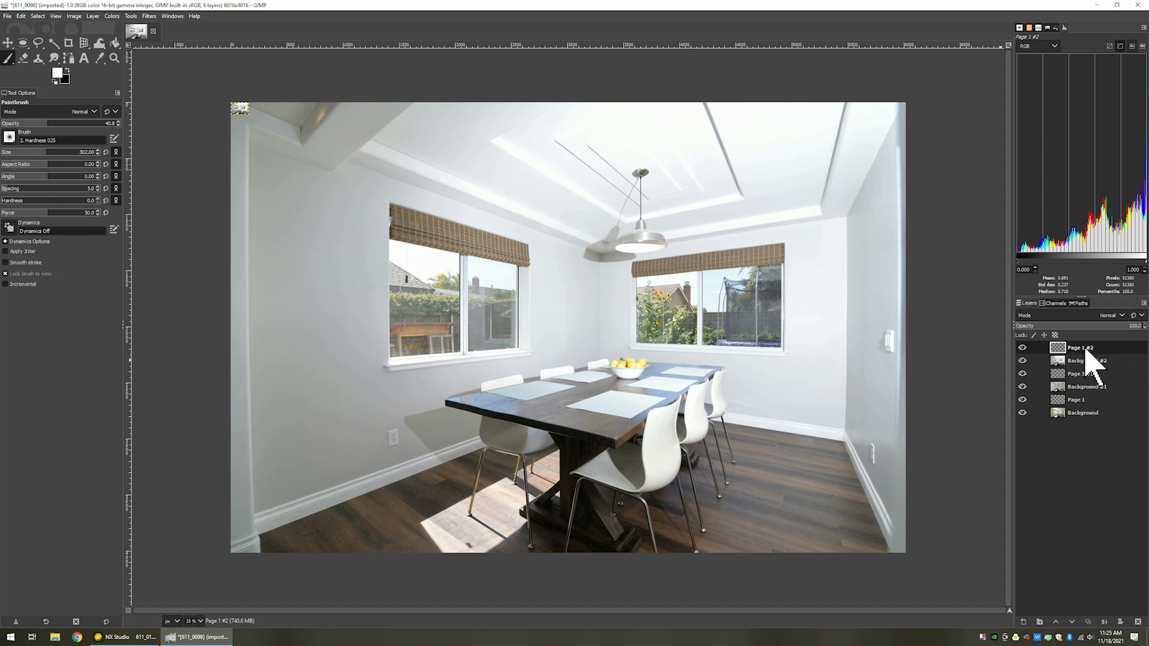
Delete the small Page 1 #2 thumbnail layer from the top of the layer stack
click(1092, 401)
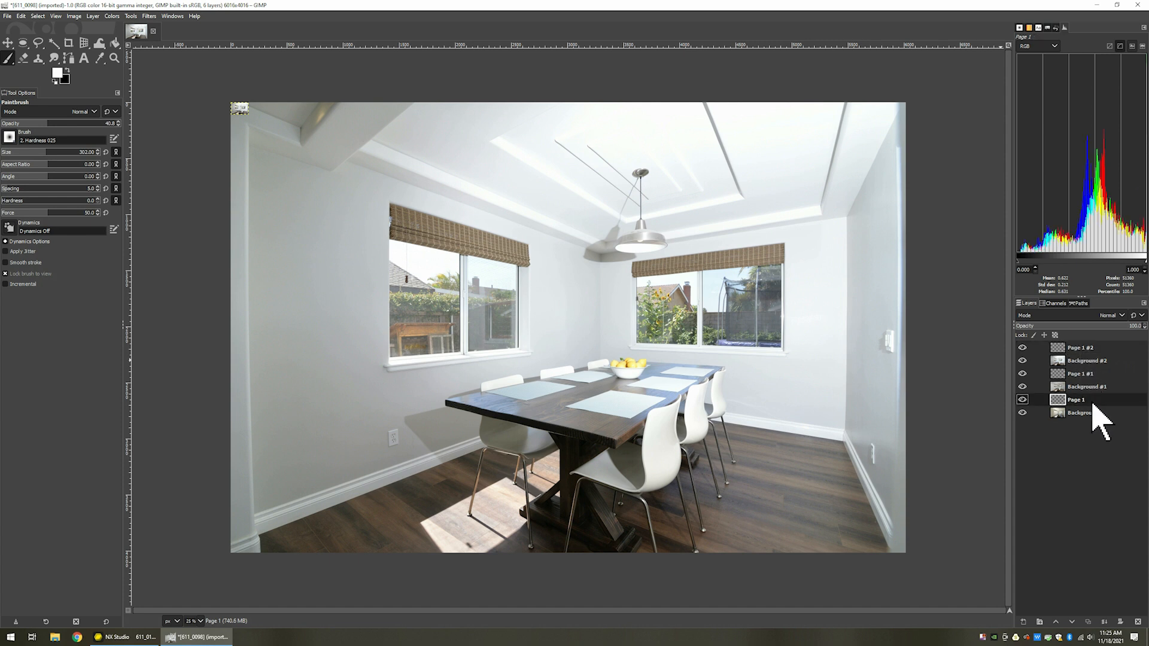
click(1093, 348)
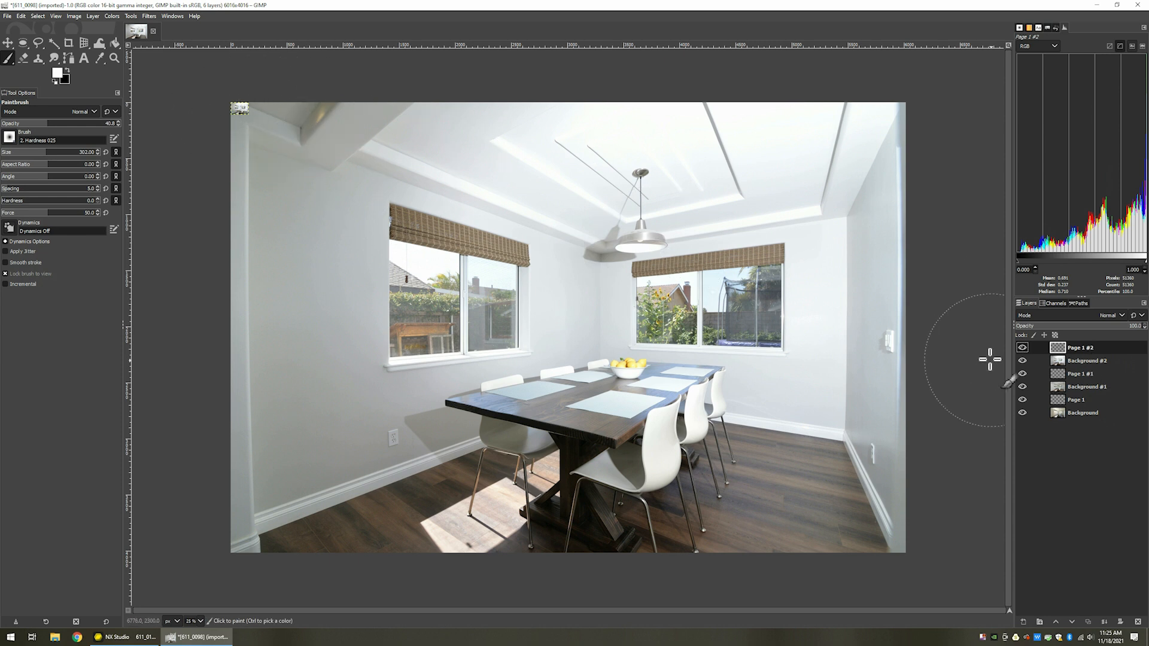
right_click(1086, 350)
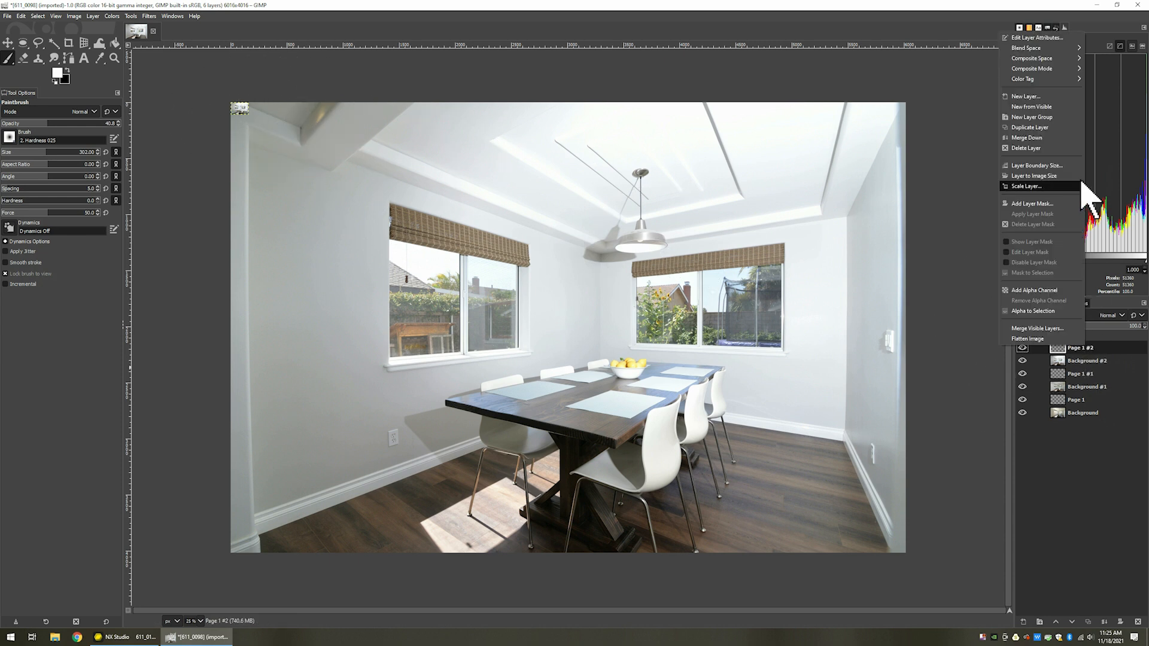
click(1053, 149)
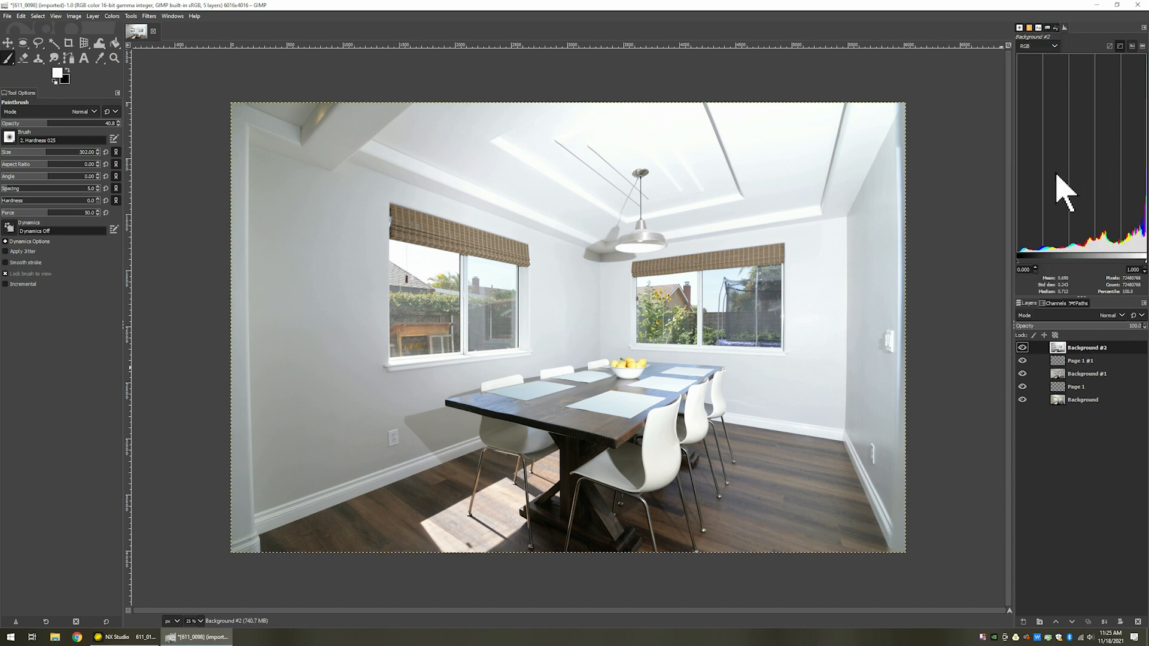
Delete the two remaining small thumbnail layers, Page 1 #1 and Page 1, from the layer stack
click(1119, 363)
right_click(1119, 364)
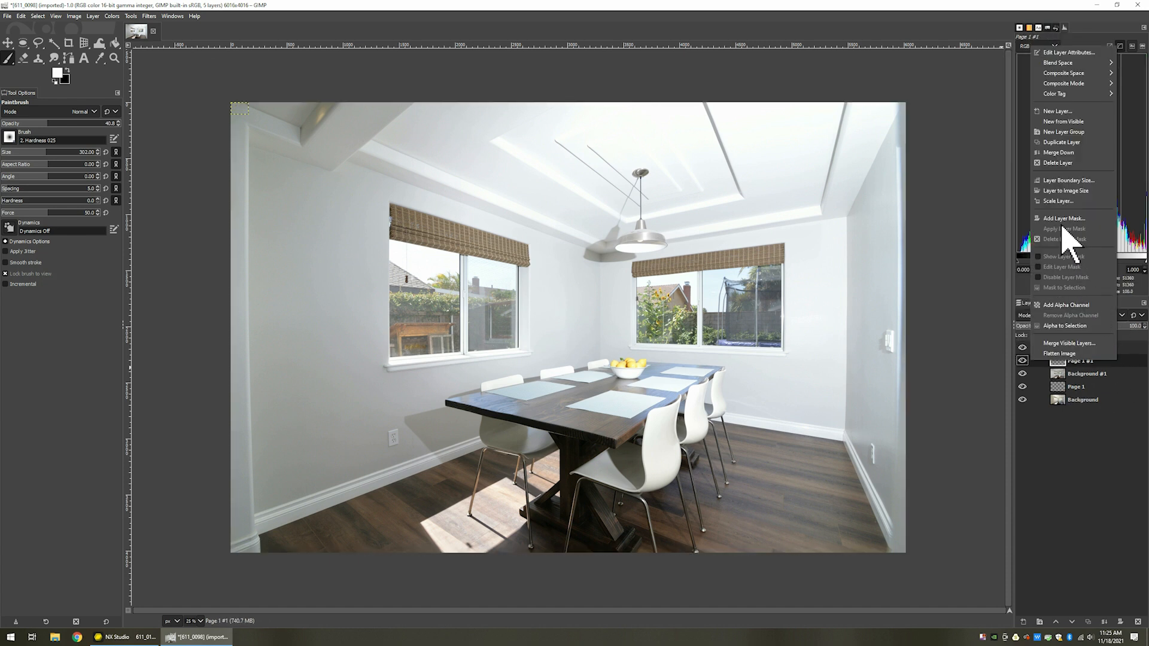
click(1058, 162)
click(1095, 372)
right_click(1094, 372)
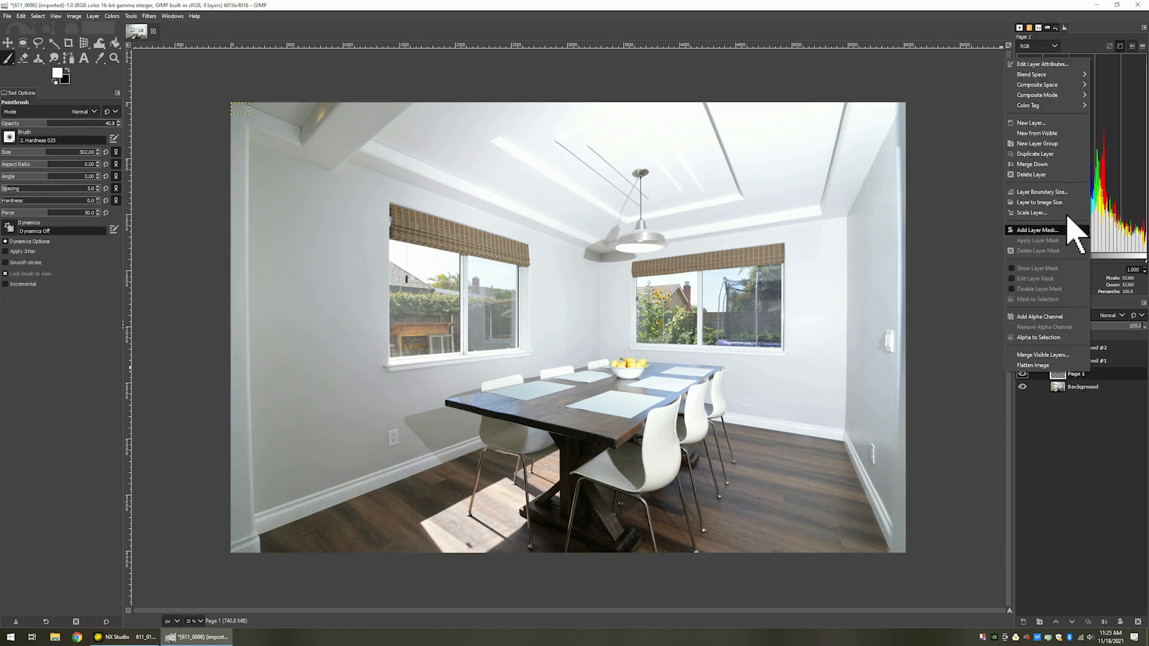
click(1046, 175)
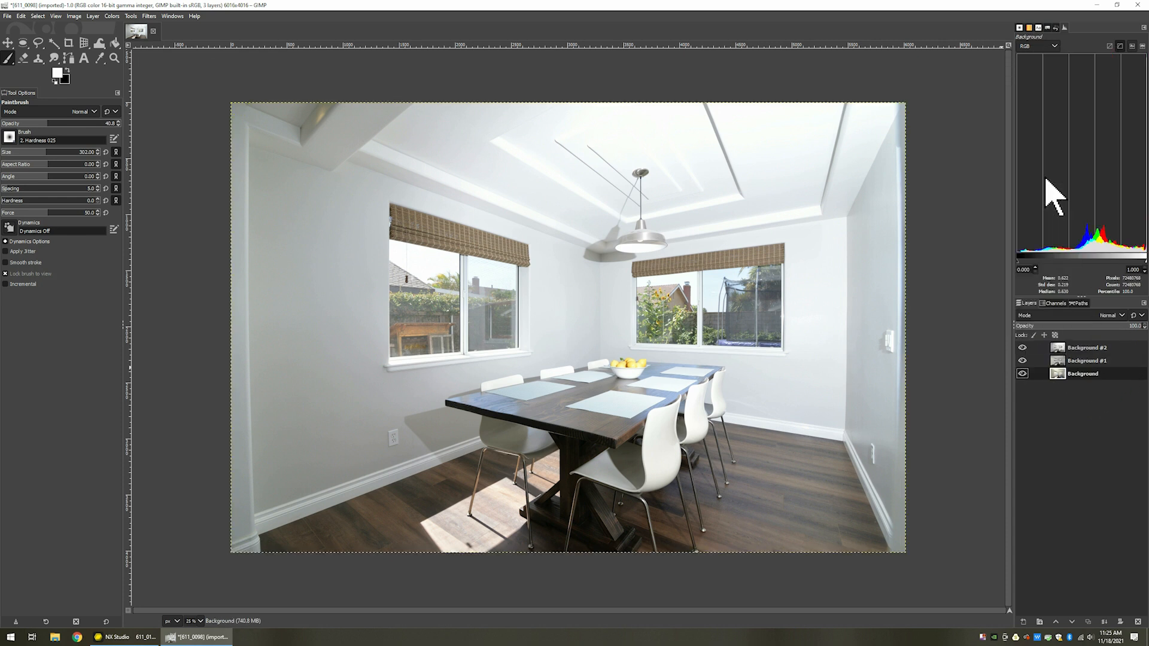
Hide the Background #2 layer and move the Background layer above Background #1
click(1024, 349)
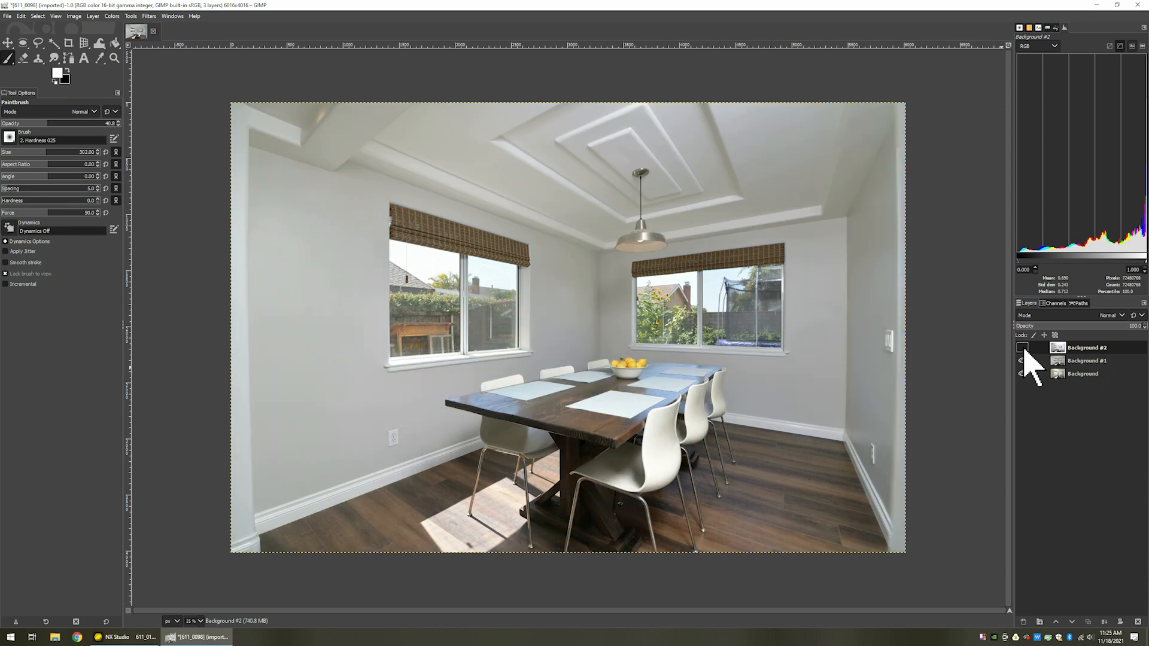
click(1023, 361)
click(1024, 362)
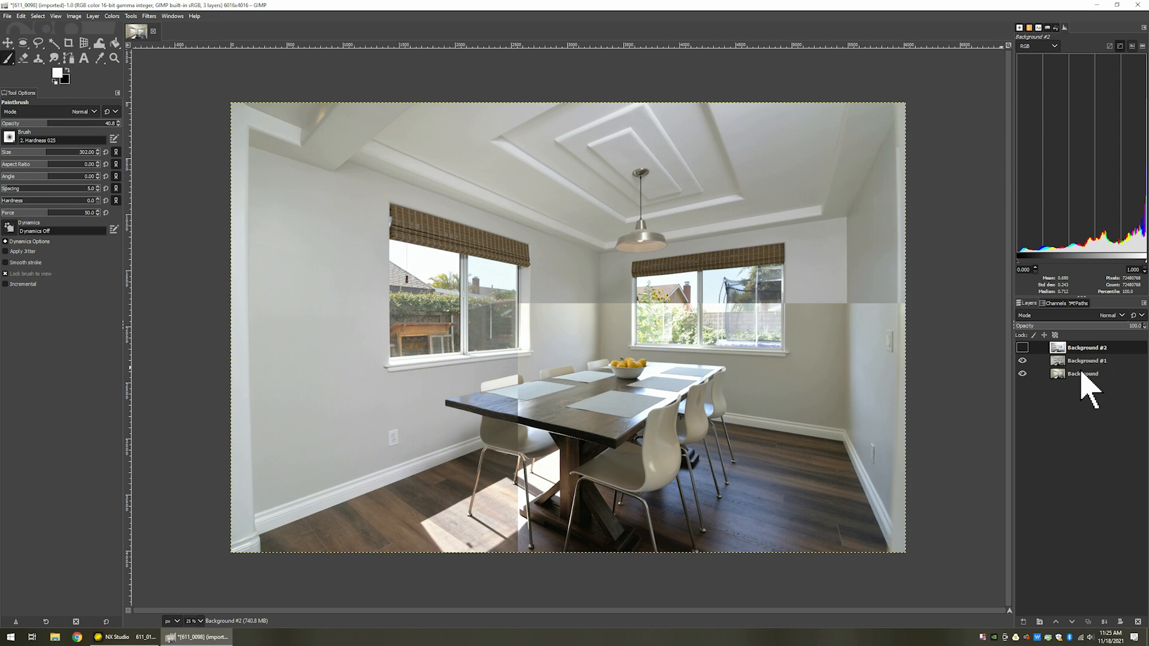
click(1086, 375)
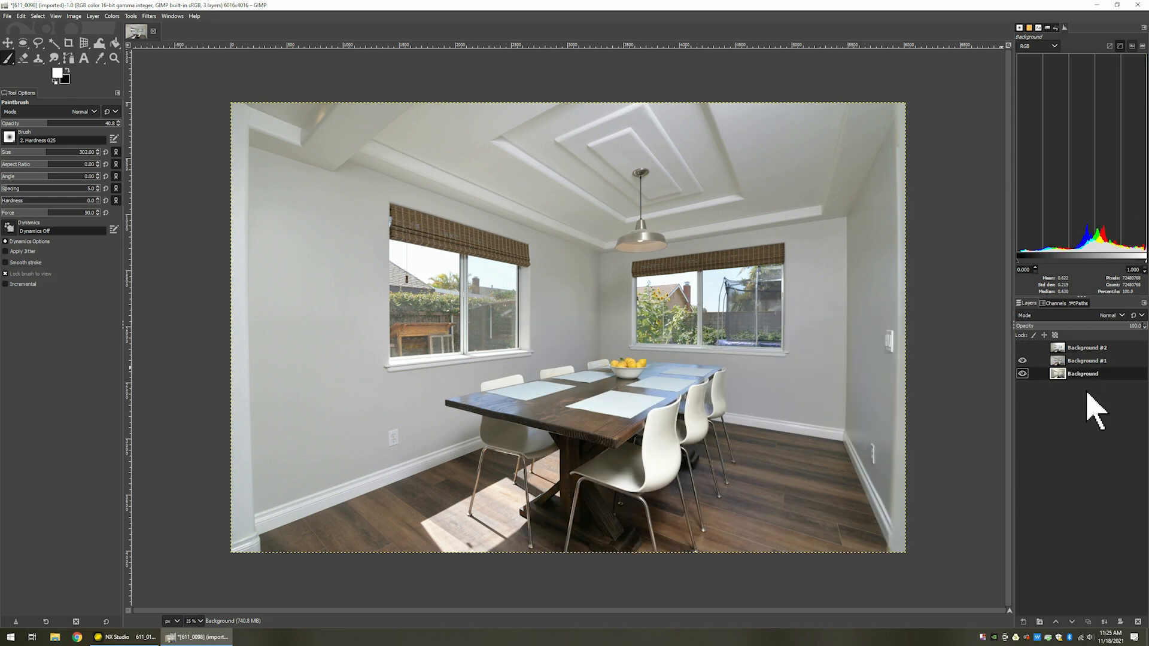
click(1056, 622)
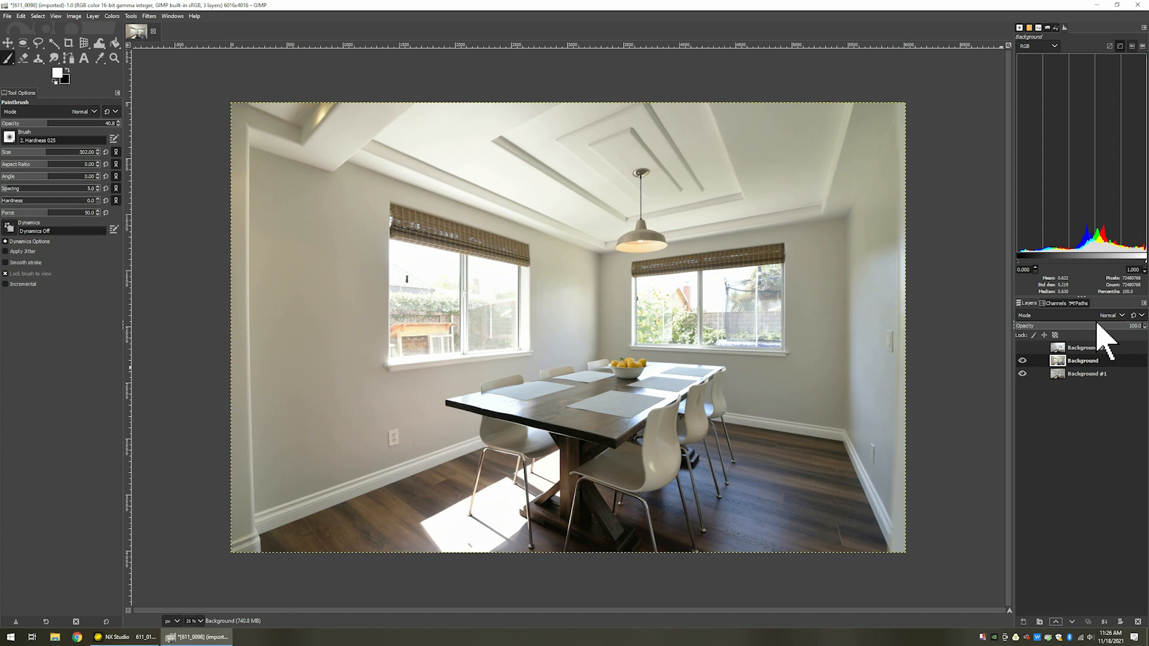
Set the Background layer's blend mode to Luminance and its opacity to 50
key(shift+ctrl+j)
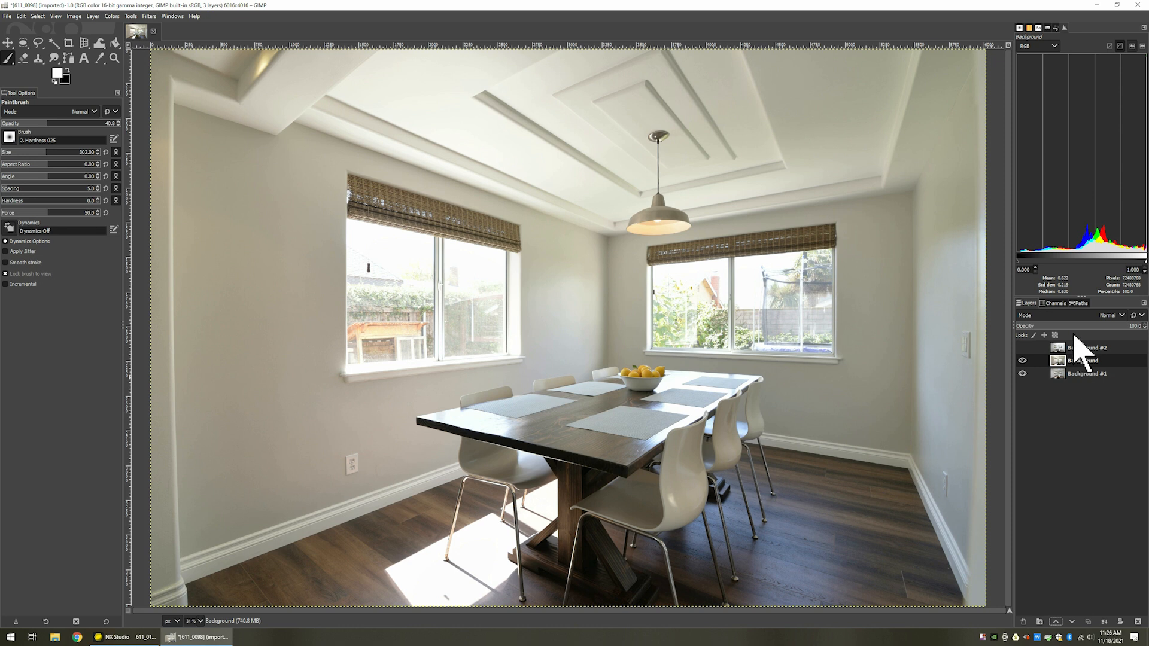
click(1061, 316)
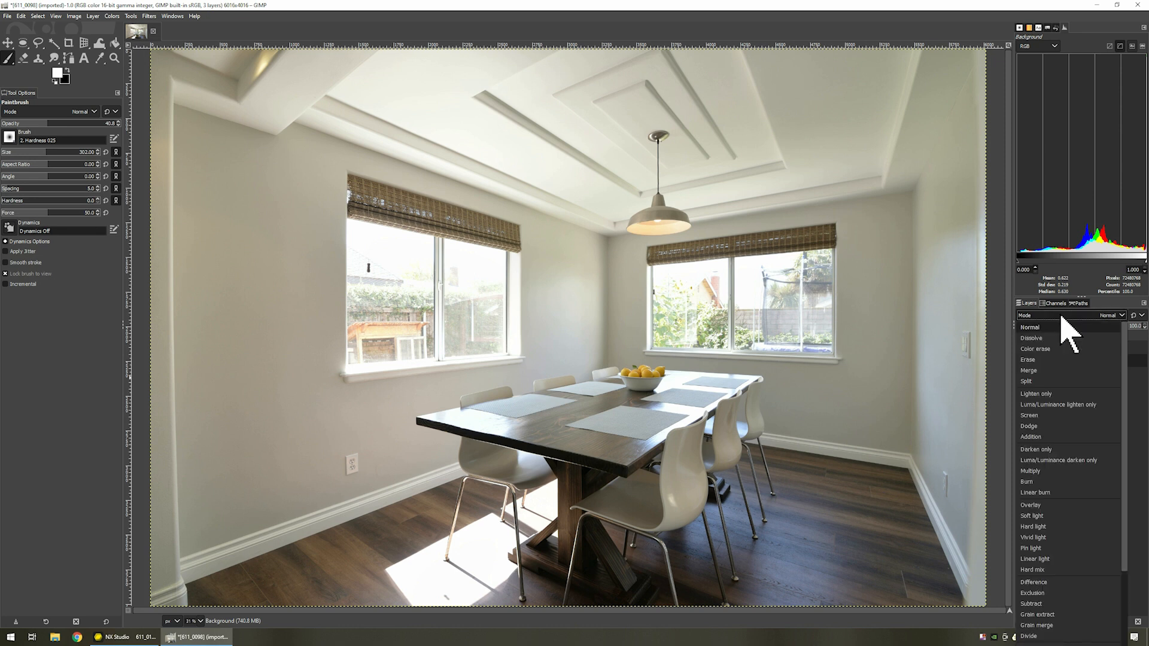
scroll(1127, 407, down, 3)
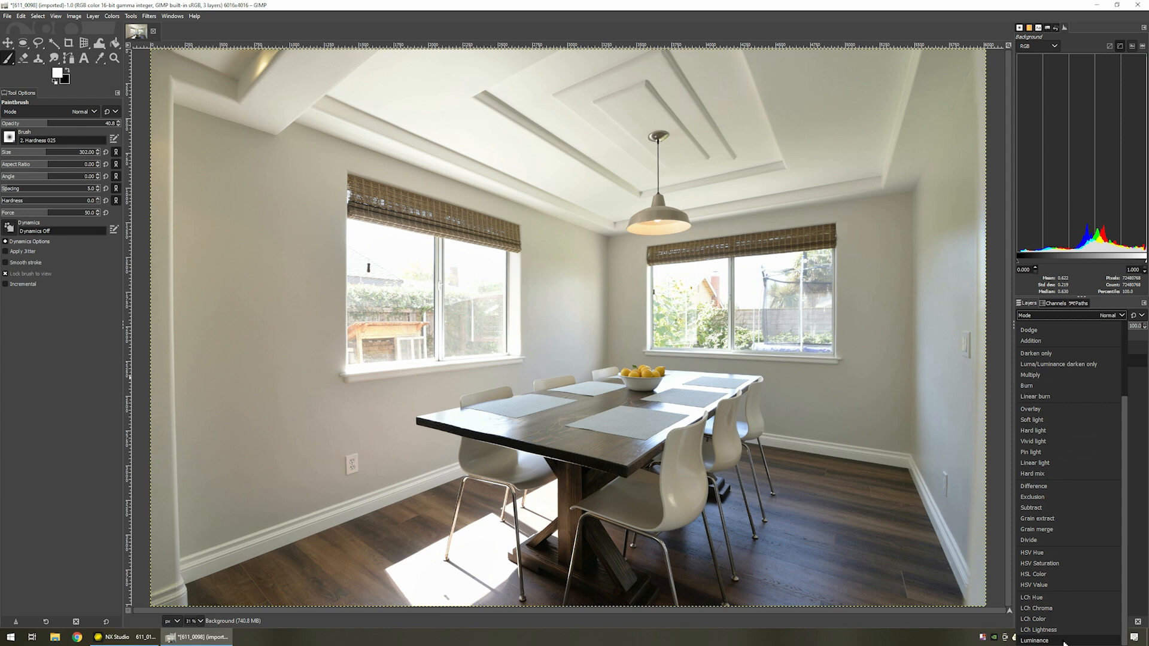
click(1064, 641)
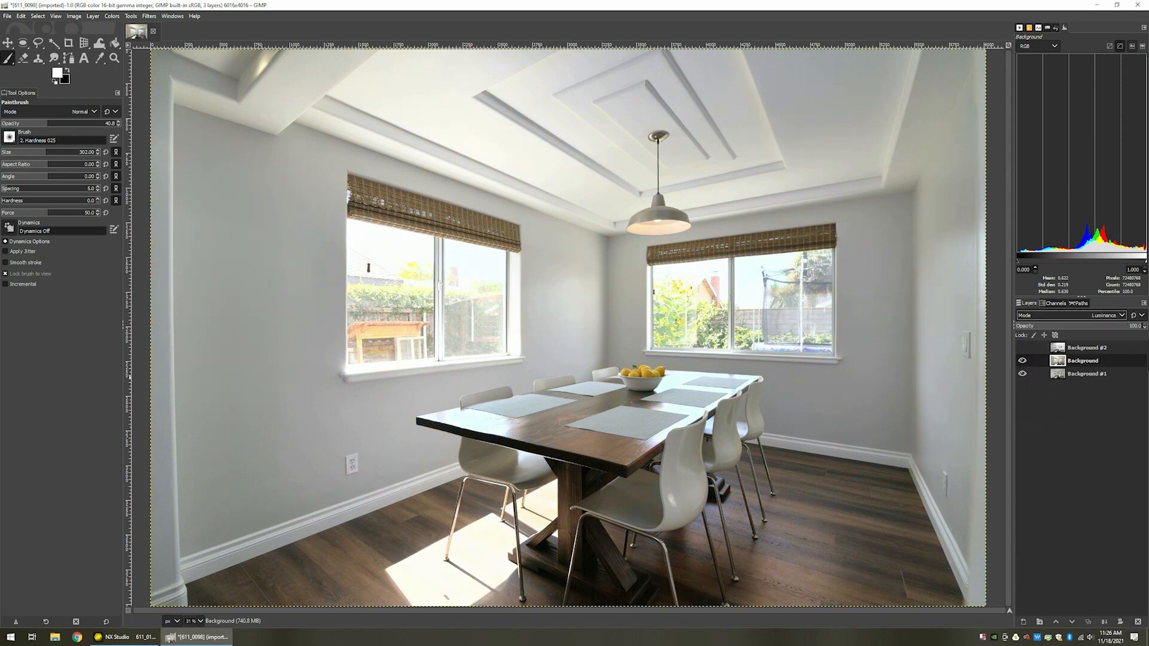
click(1131, 327)
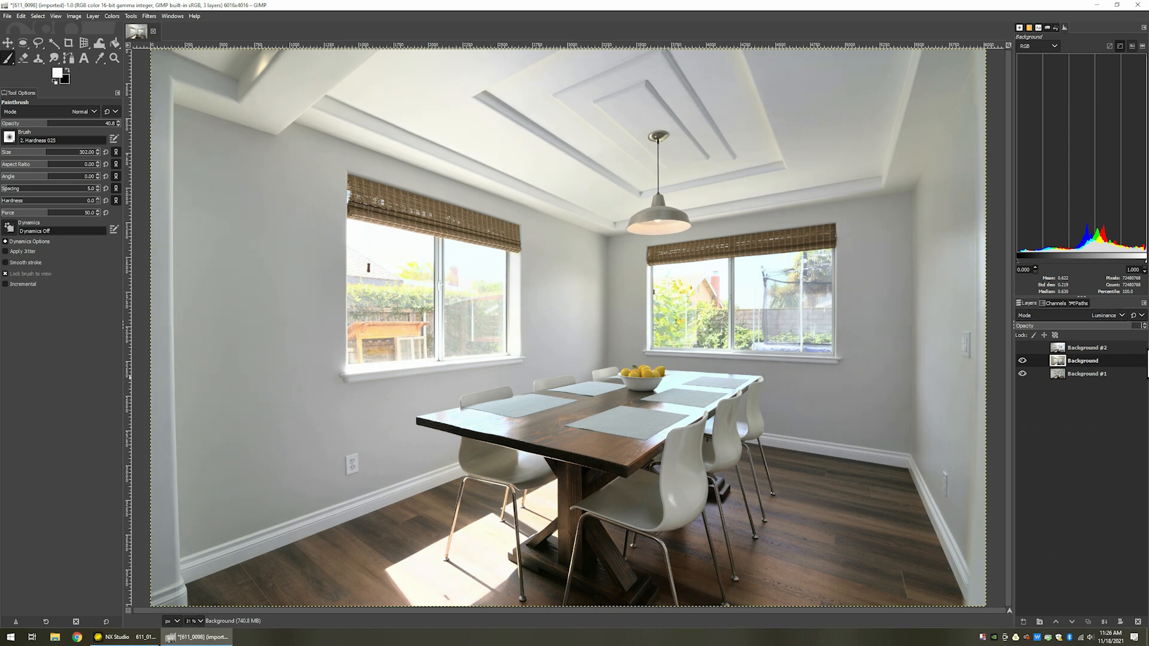
text(50)
key(Return)
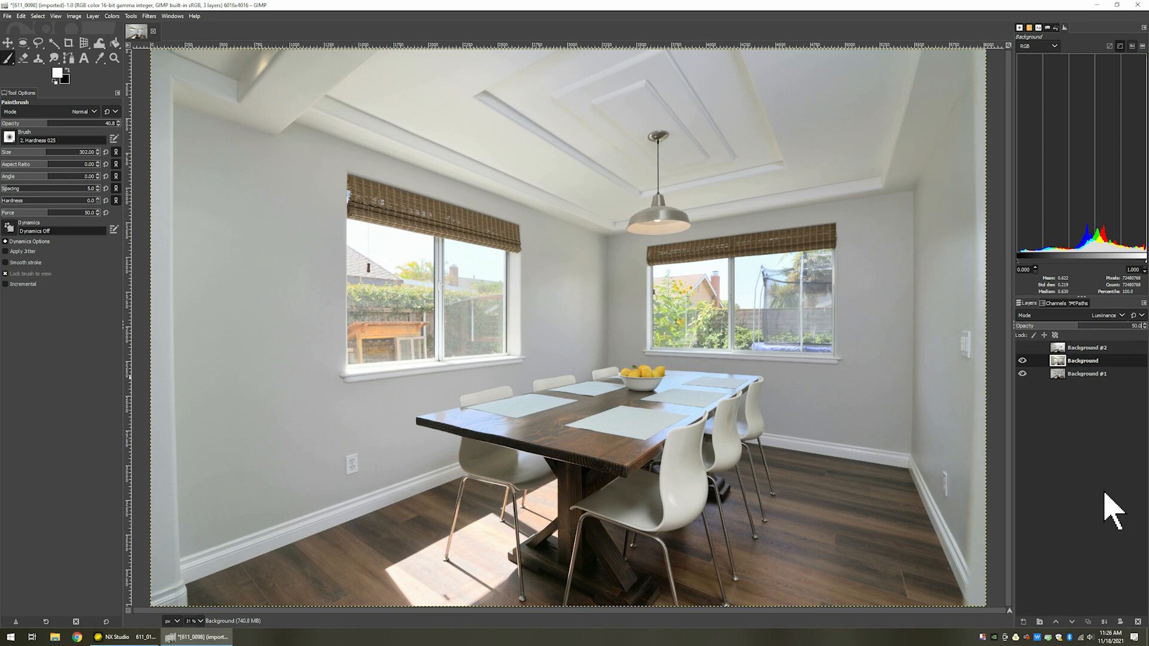
Add a White (full opacity) layer mask to the Background layer
key(minus)
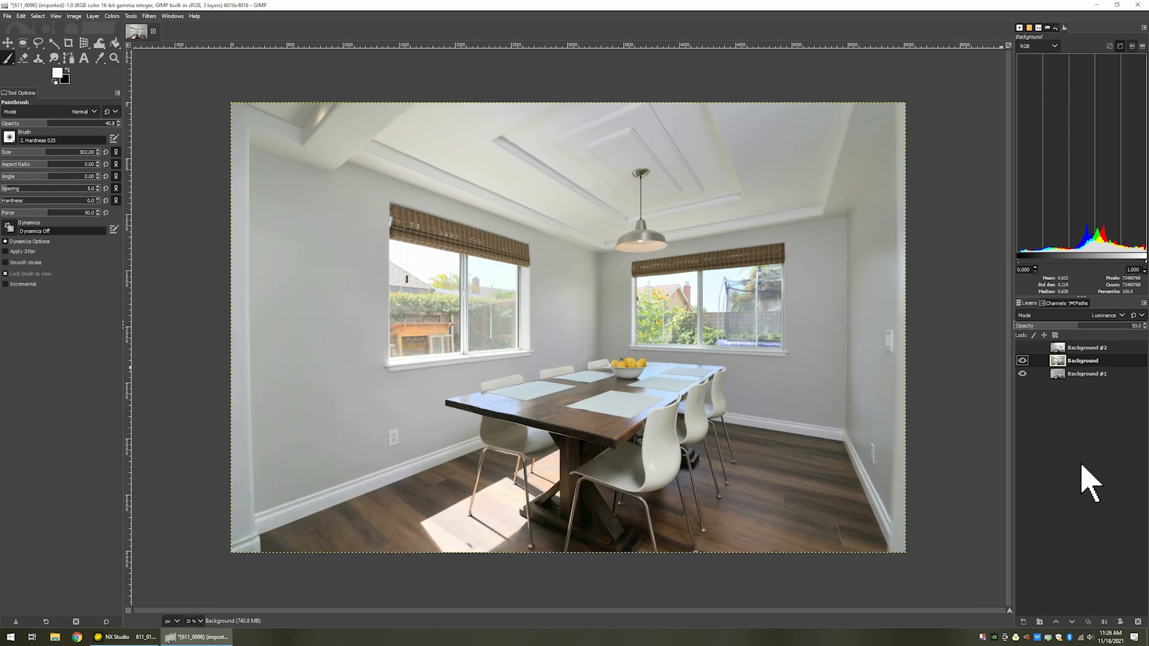
right_click(1094, 364)
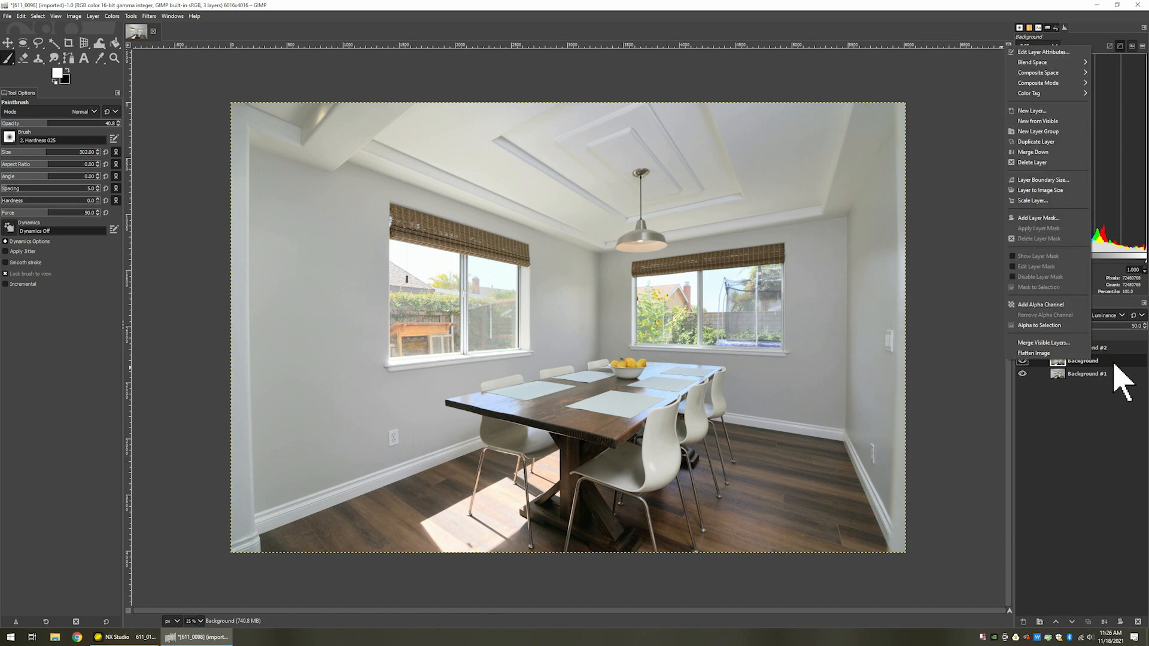
click(1114, 365)
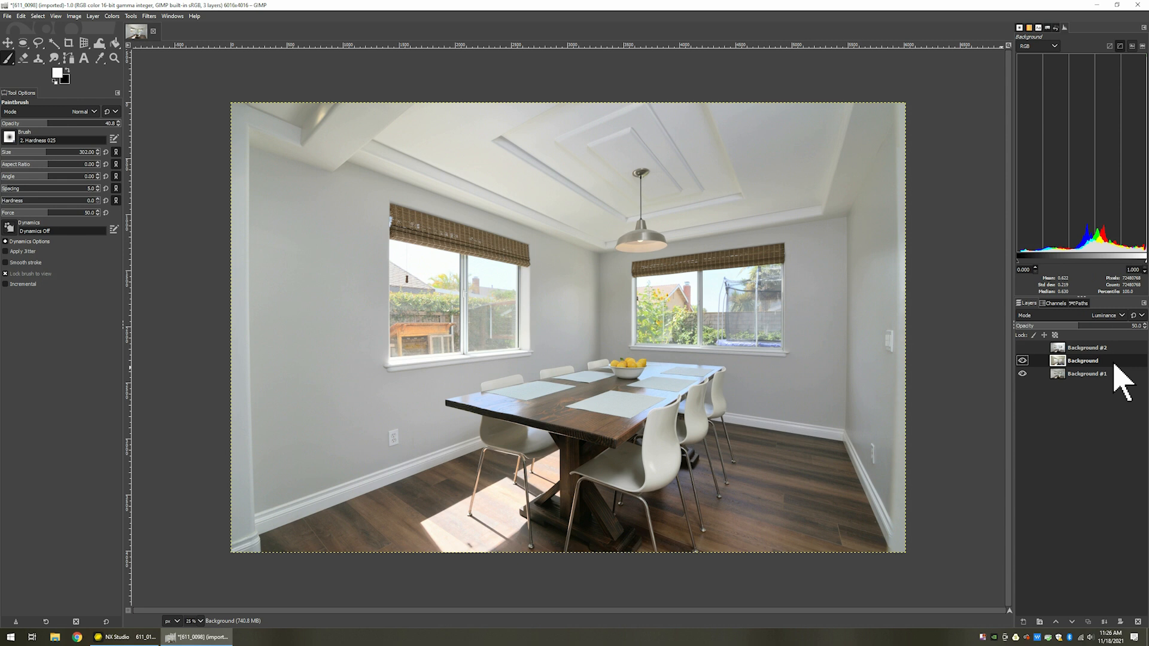
key(alt+l)
key(m)
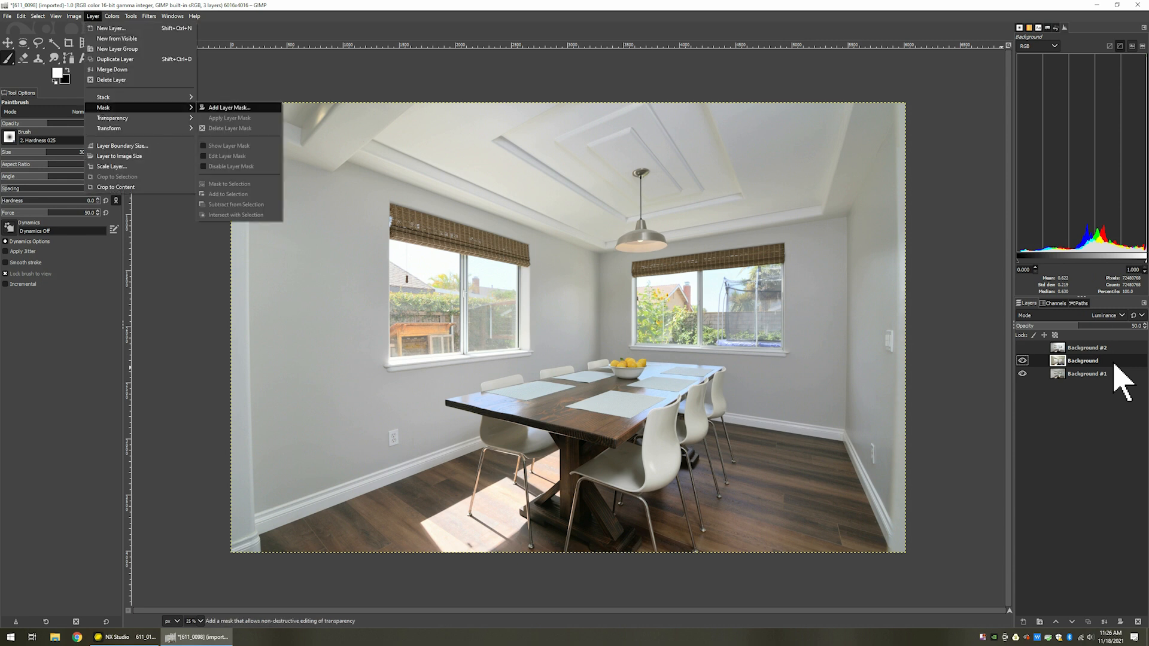
key(Return)
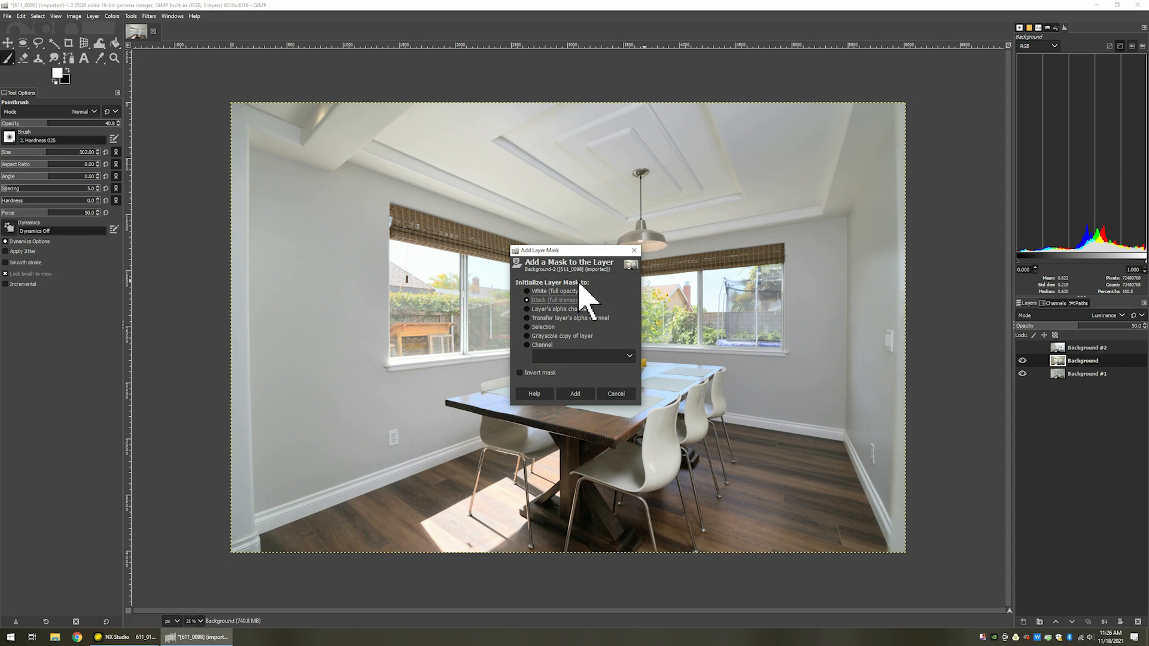
click(553, 291)
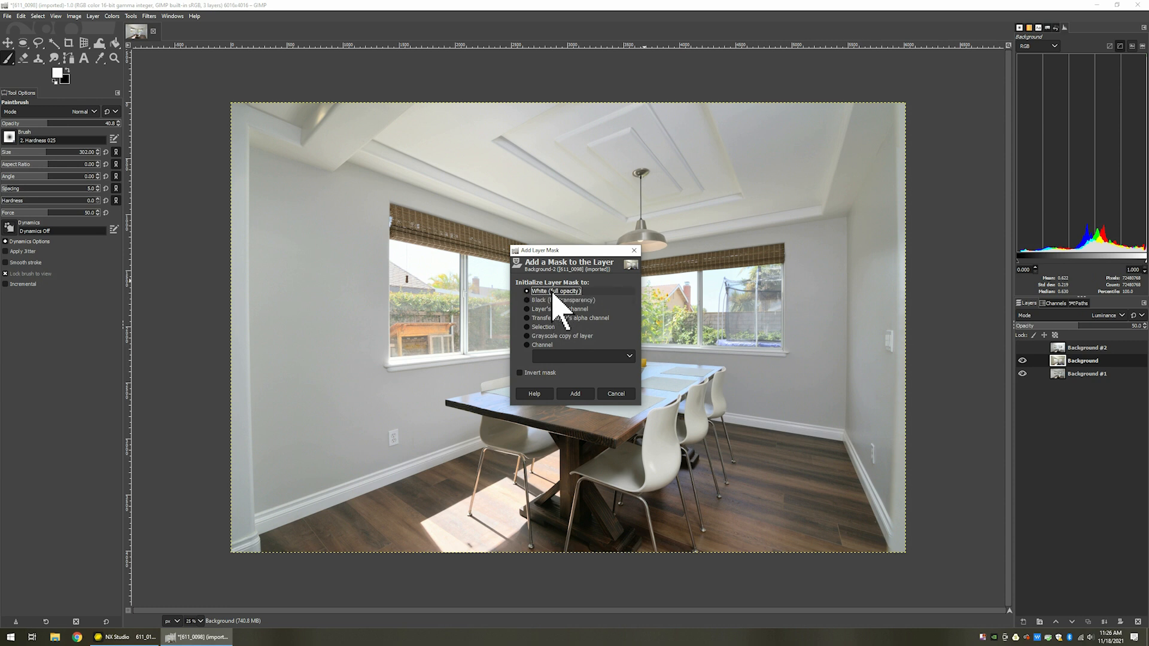
click(582, 393)
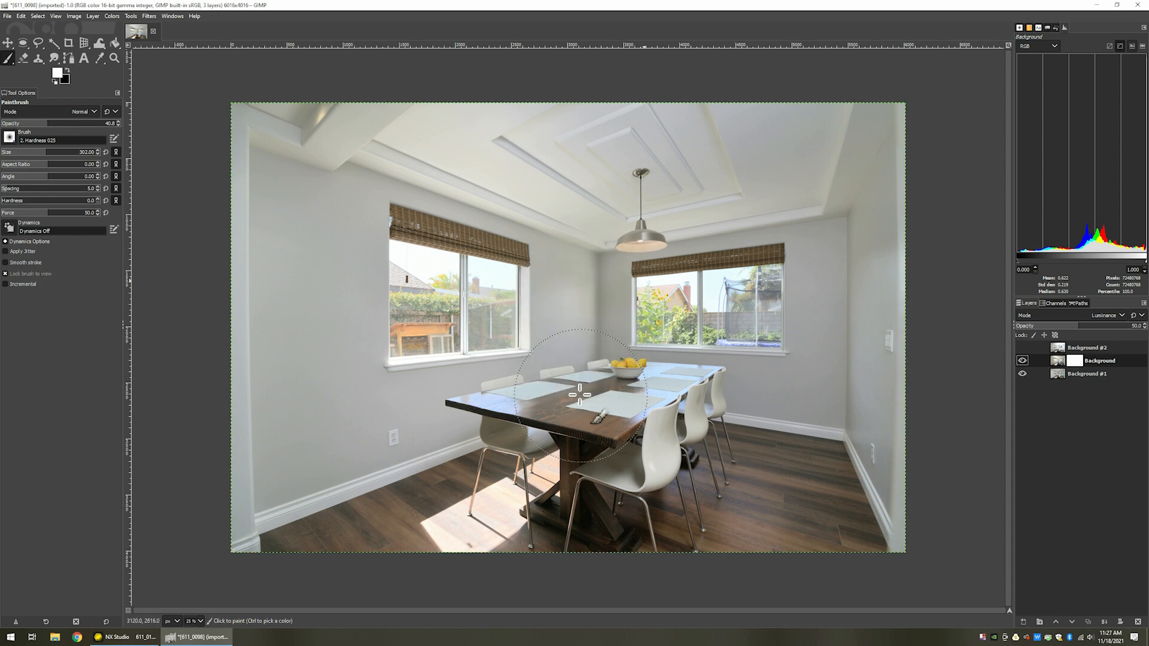
Erase over the sunlit floor patch on the Background mask using the Eraser with the 2. Hardness 025 brush at 30 opacity
click(23, 58)
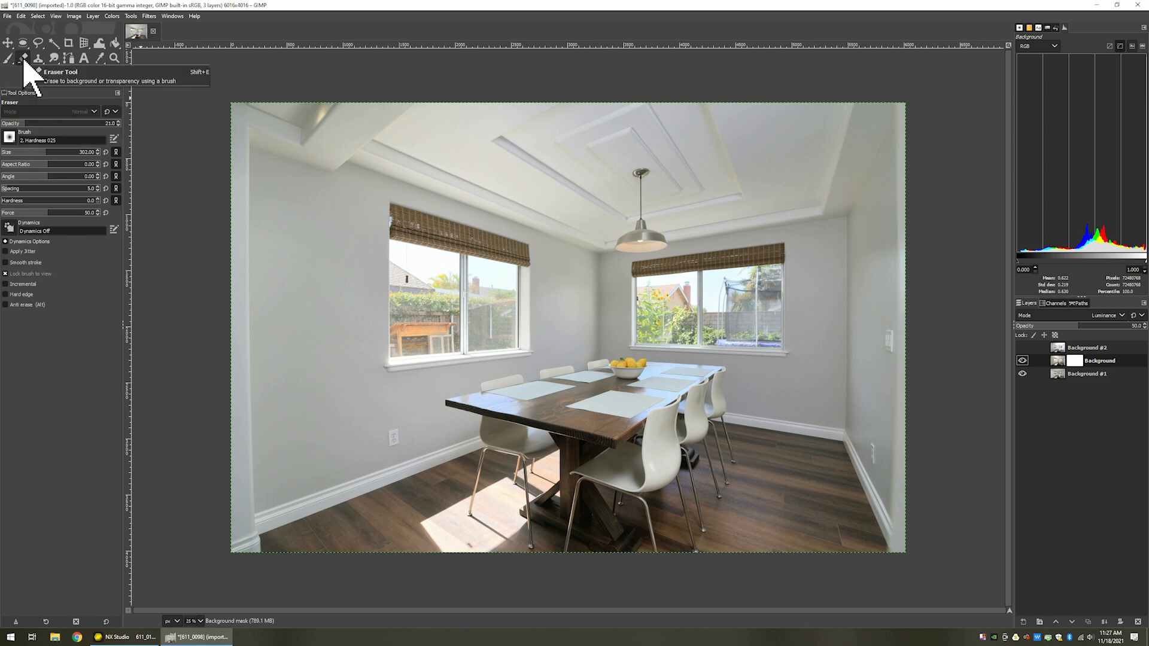
click(9, 137)
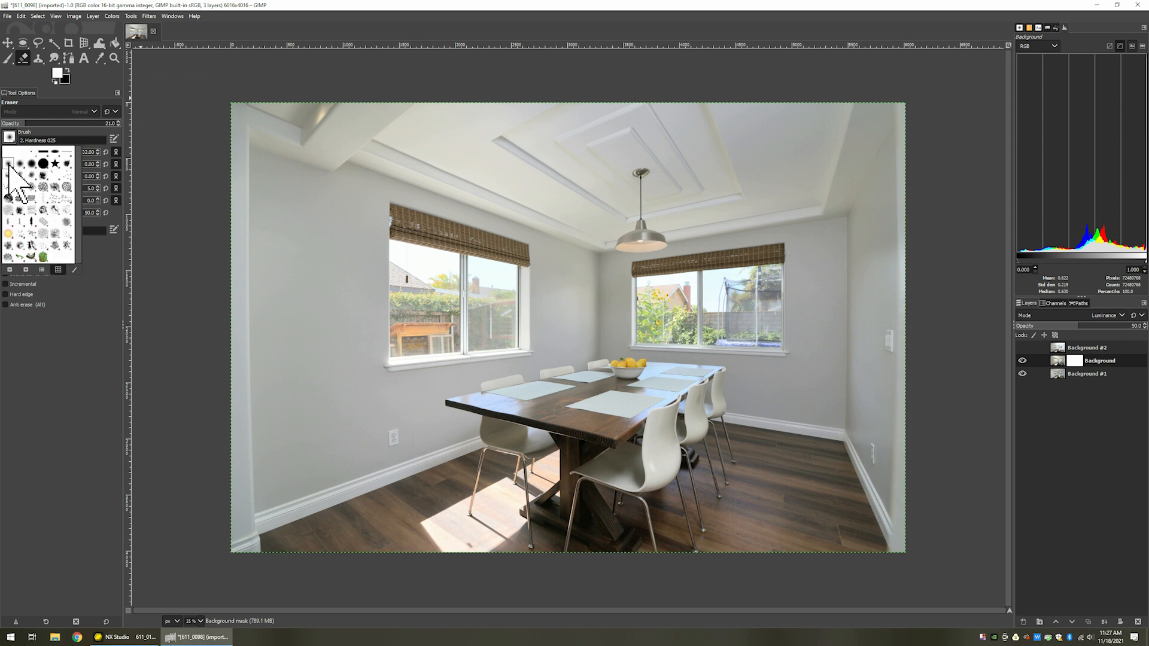
click(9, 140)
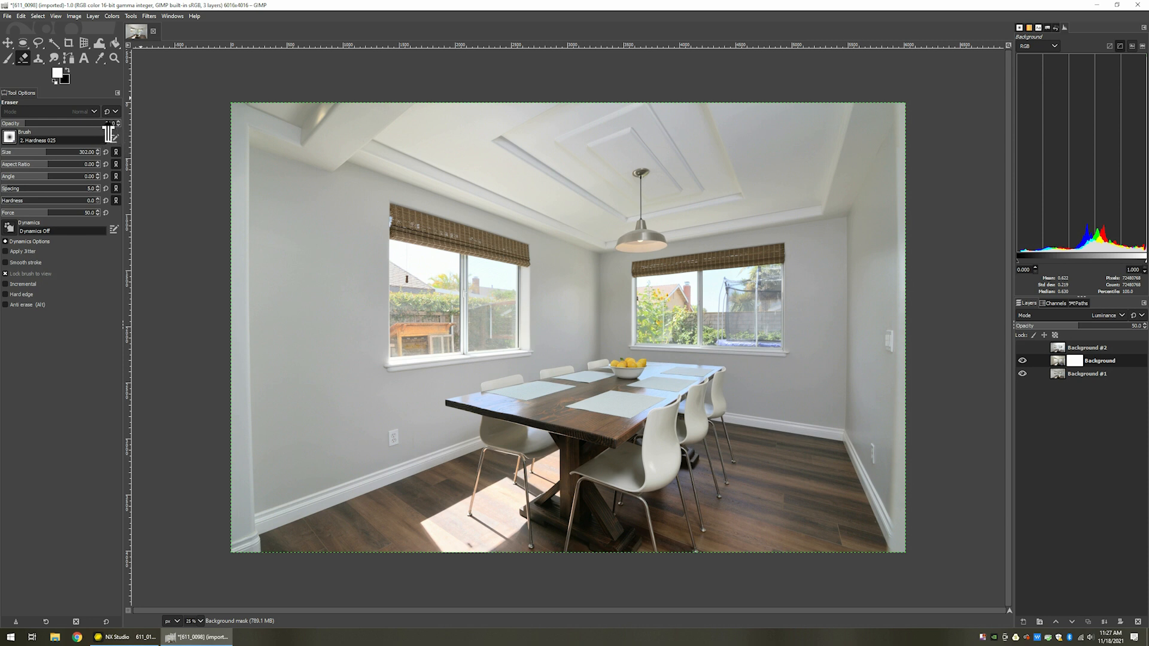
drag(106, 124, 117, 124)
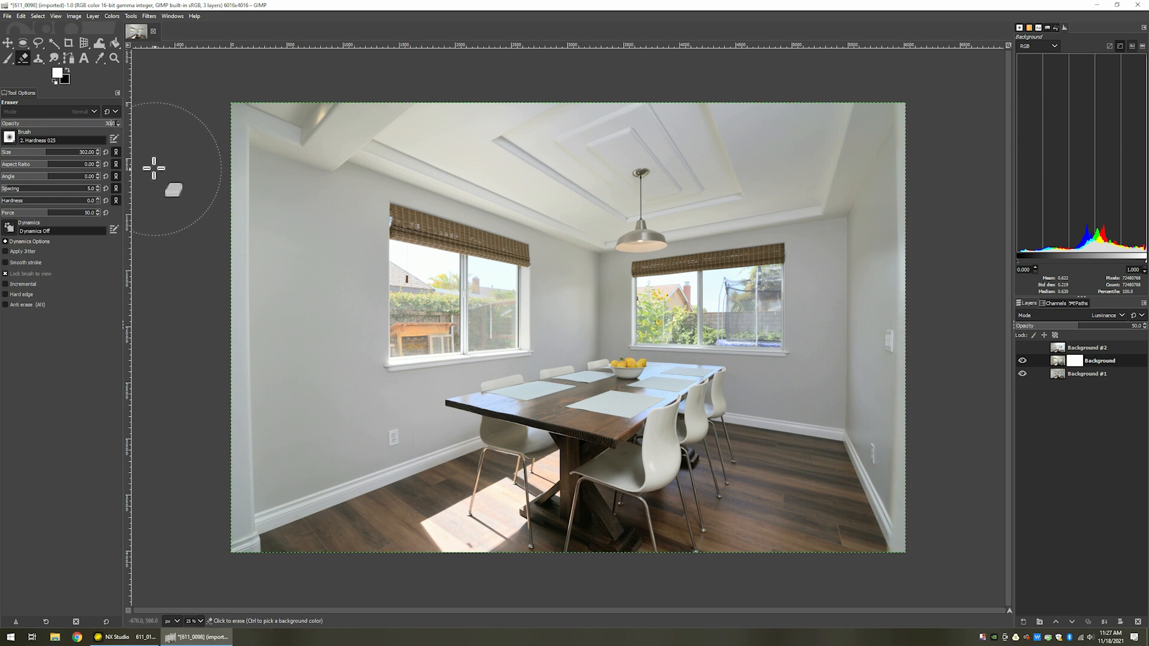
key(Return)
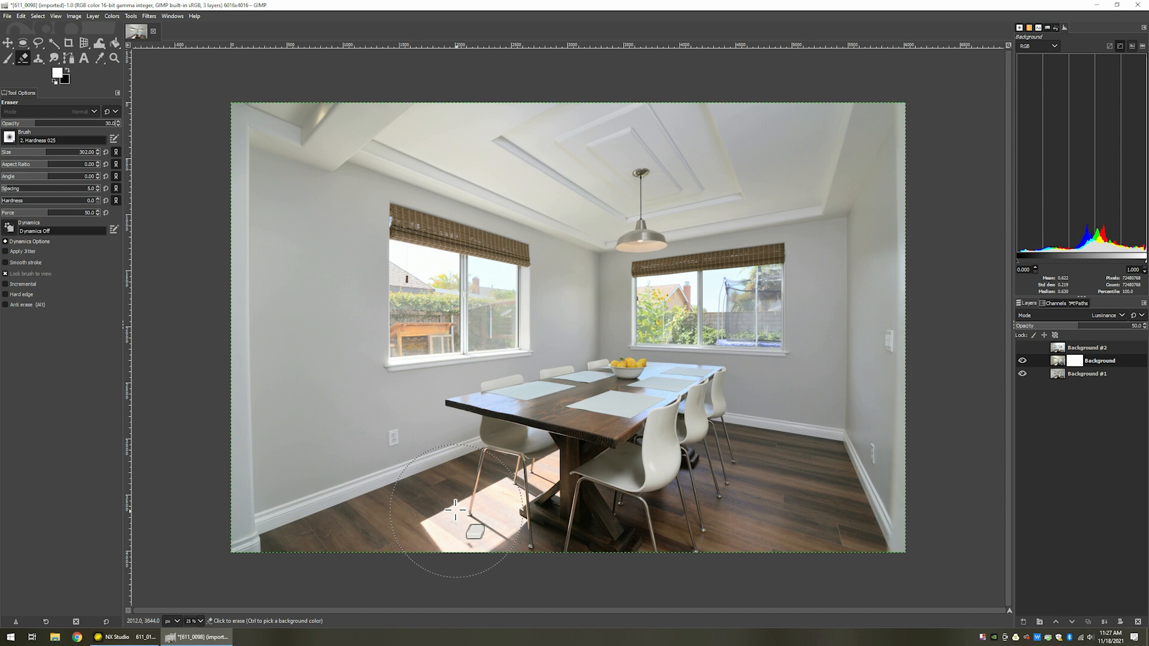
mouse_move(455, 510)
mouse_down()
mouse_move(460, 502)
mouse_move(464, 528)
mouse_up()
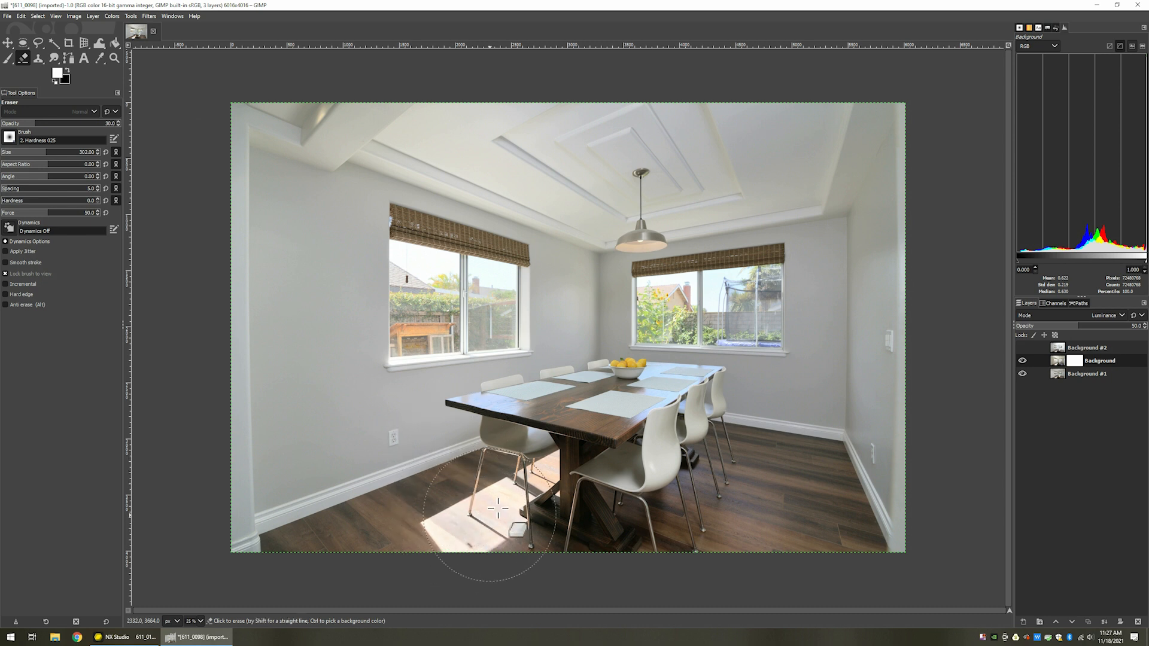
Set the eraser brush size to 230 and enlarge it in increments for broader strokes on the Background mask
drag(46, 161, 39, 162)
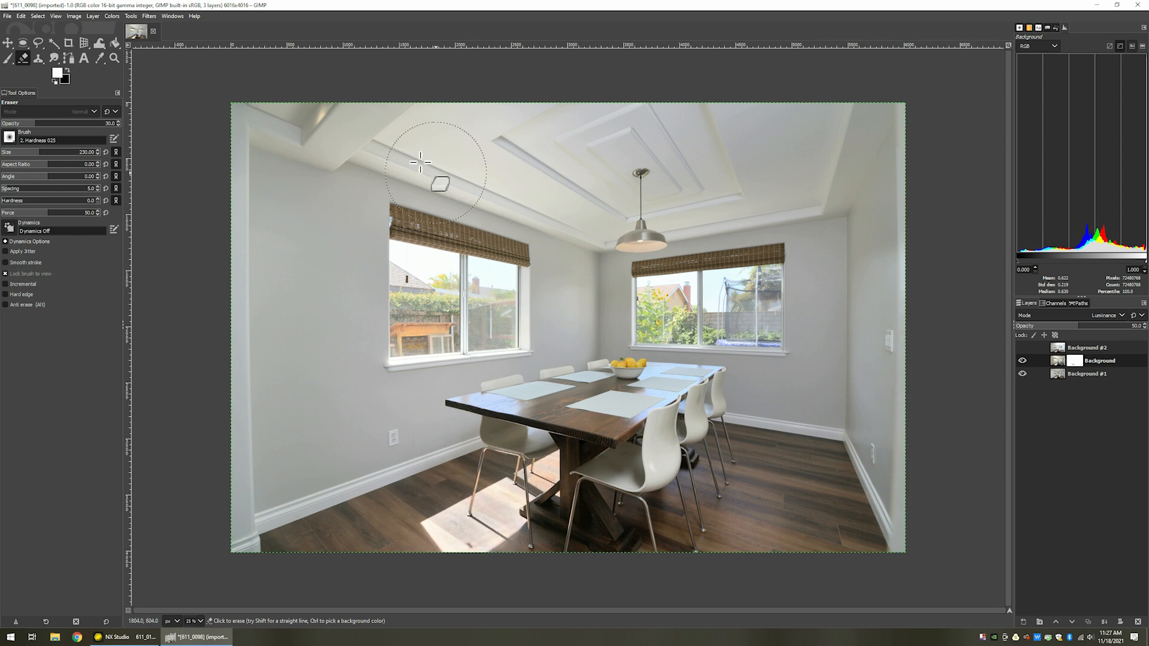
key(bracketright)
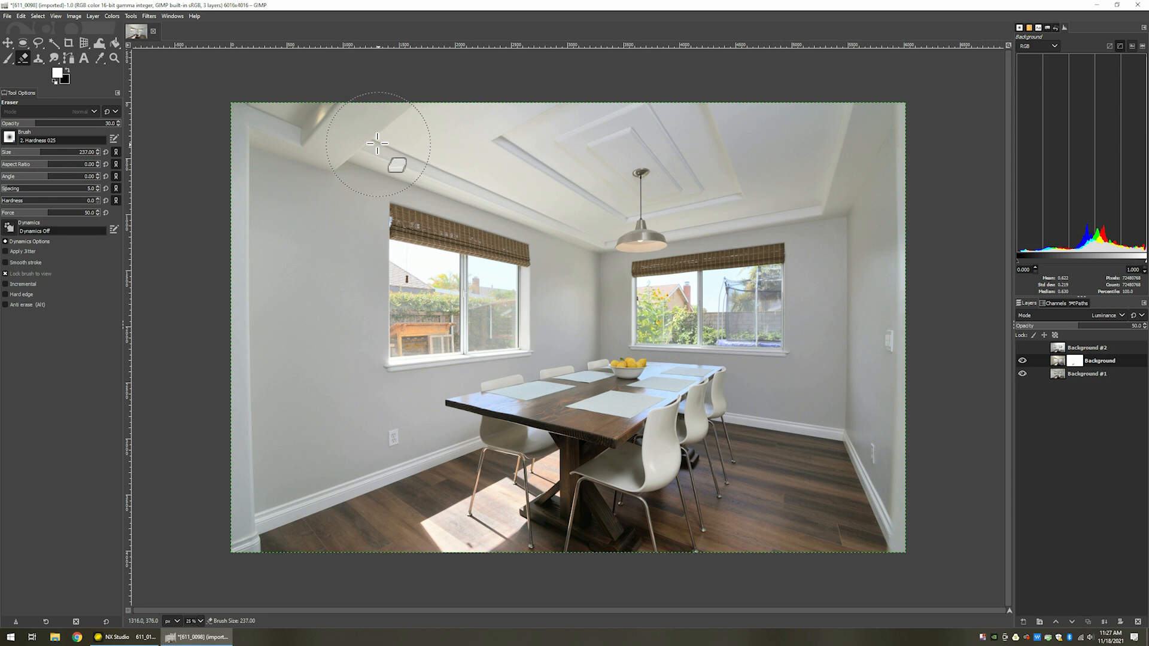
key(shift+bracketright)
key(shift+bracketright)
key(shift+bracketright)
key(shift+bracketright)
key(shift+bracketright)
key(shift+bracketright)
key(shift+bracketright)
key(shift+bracketright)
key(shift+bracketright)
key(shift+bracketright)
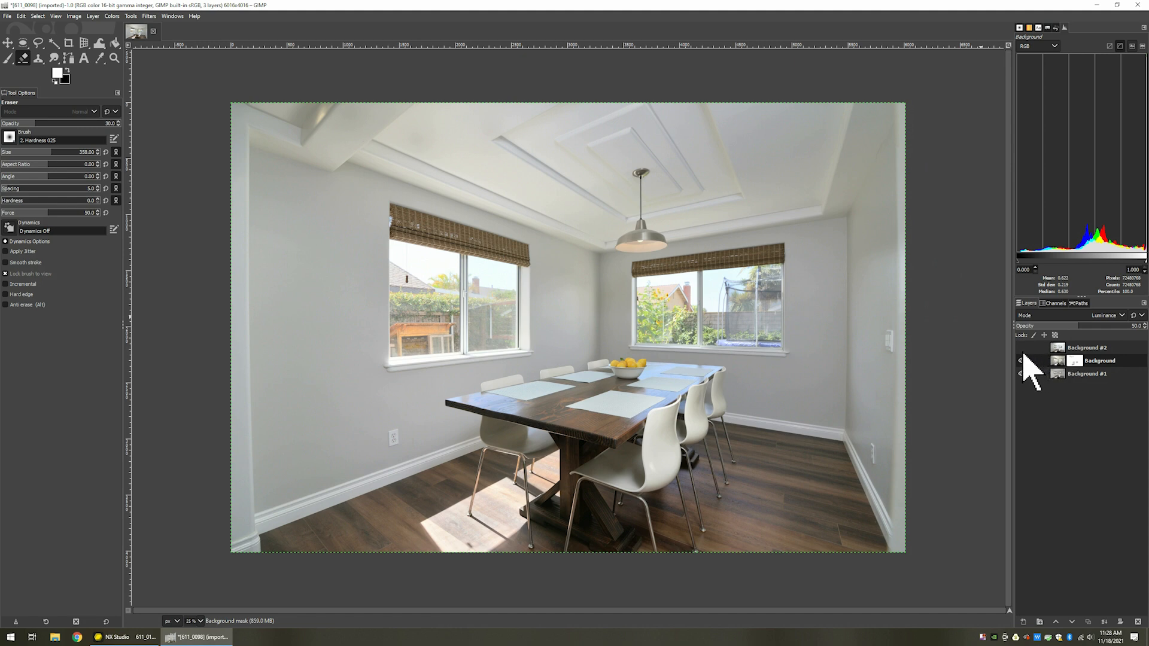
key(ctrl+shift+j)
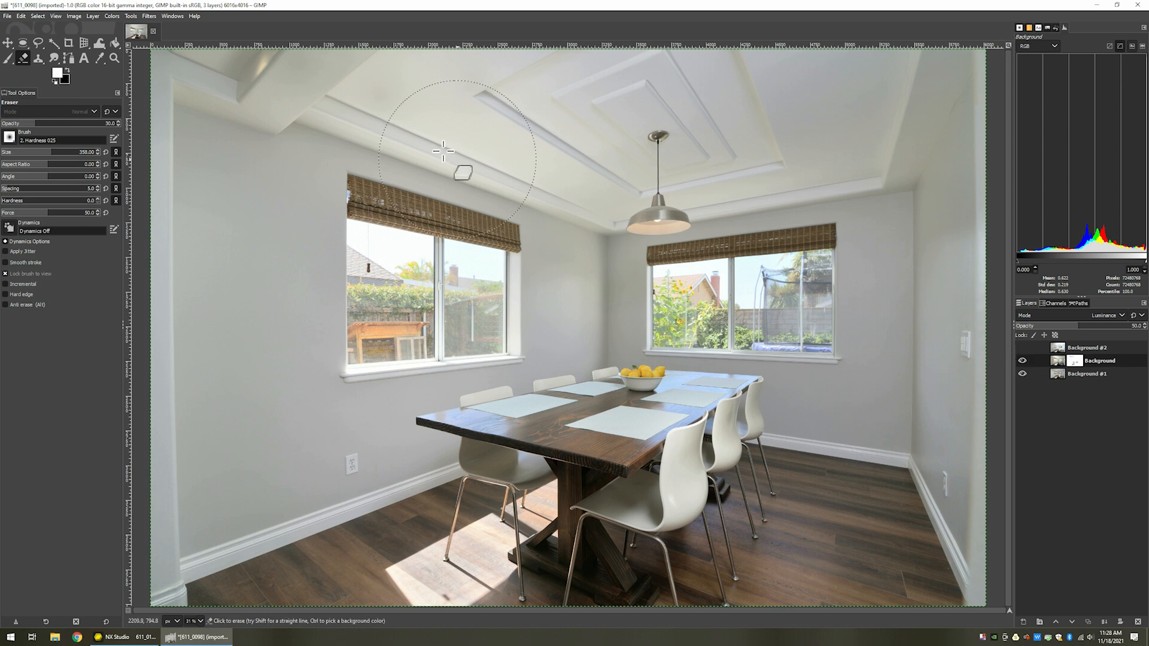
click(56, 16)
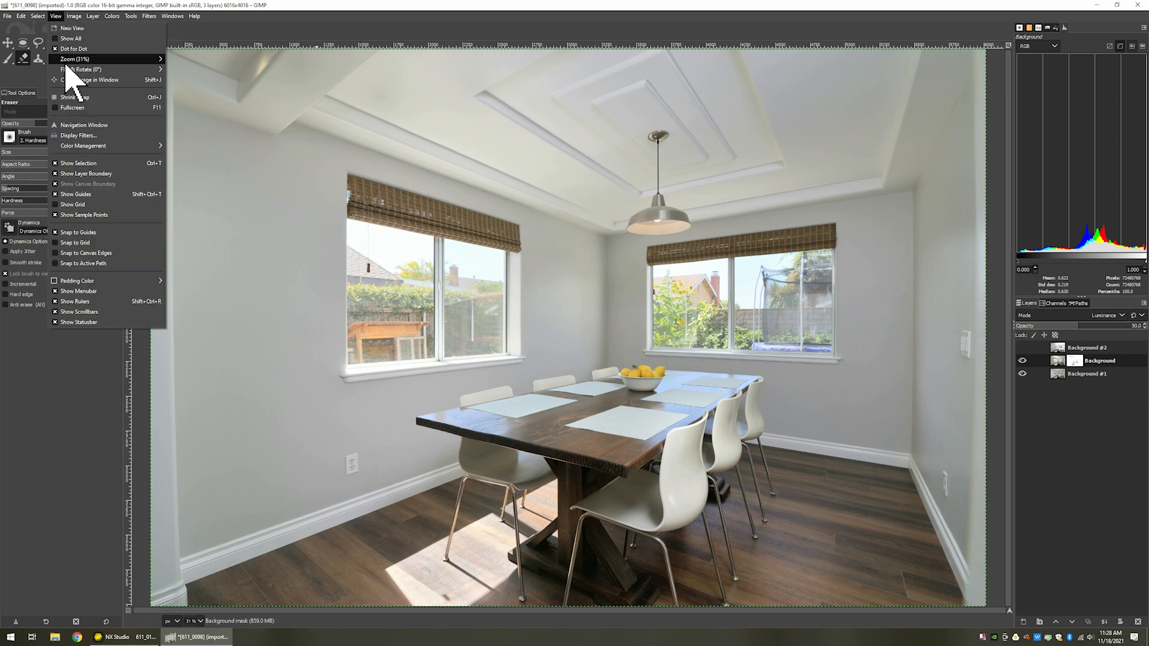
mouse_move(66, 66)
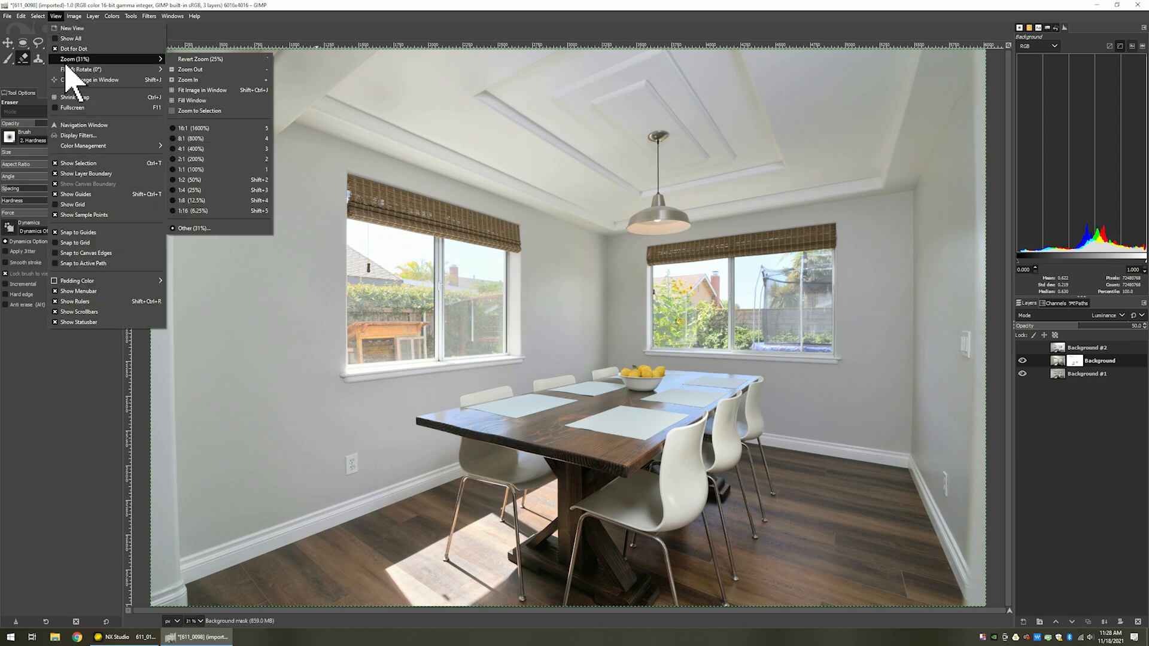
click(325, 5)
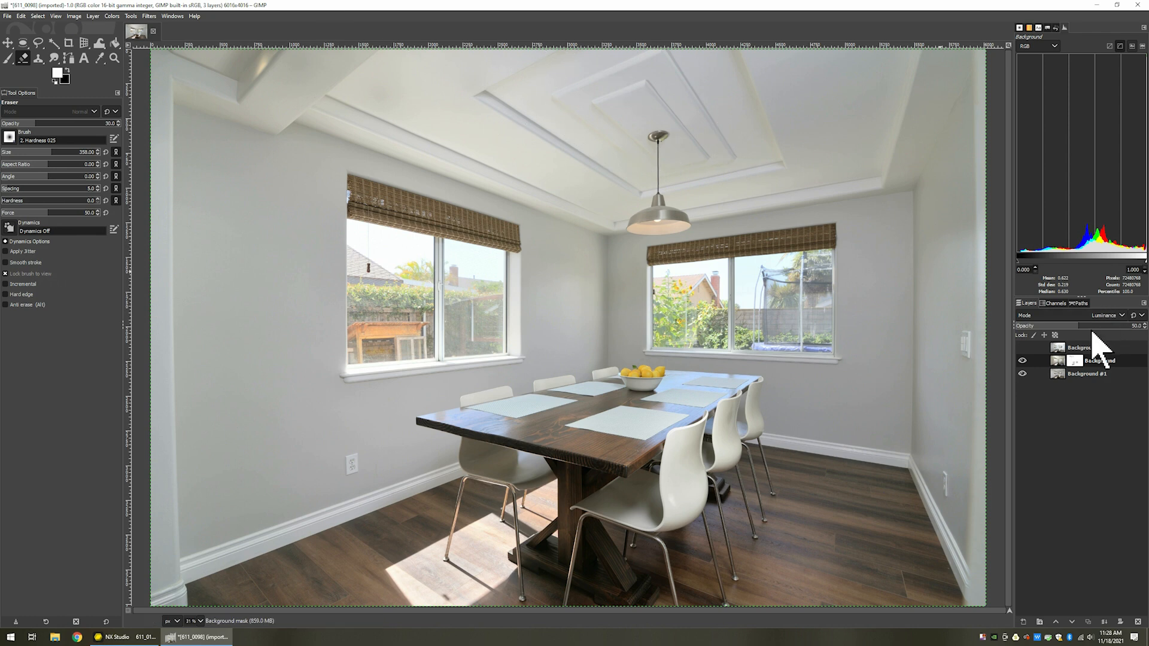
Show the Background #2 layer and make it the active layer
click(1022, 348)
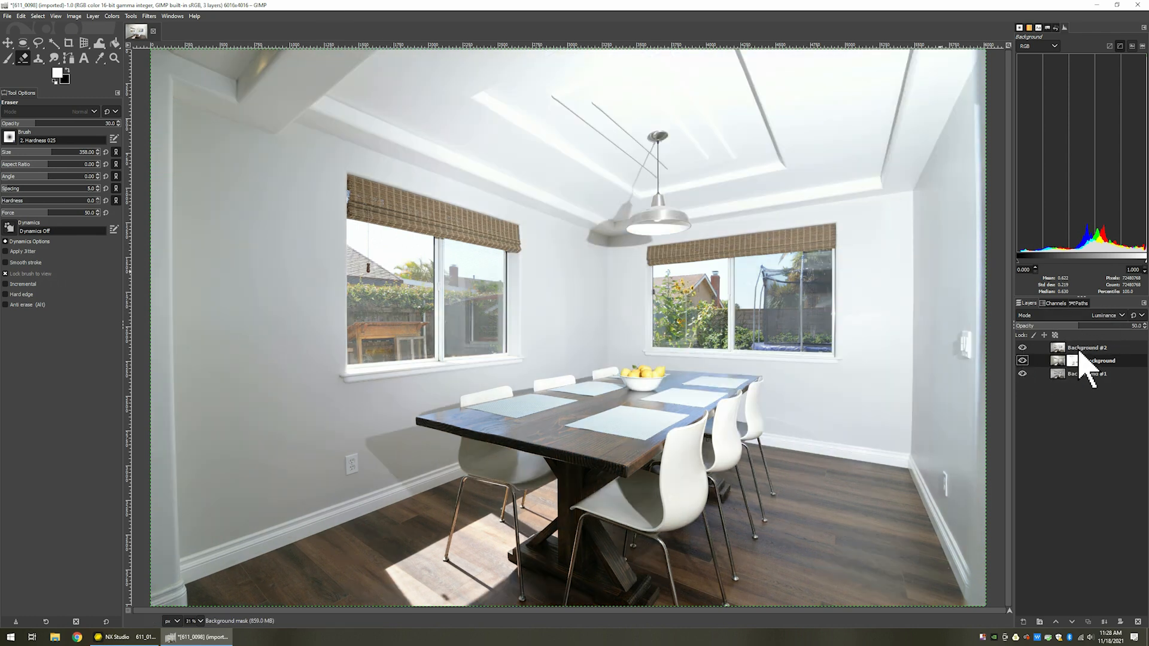
click(1080, 350)
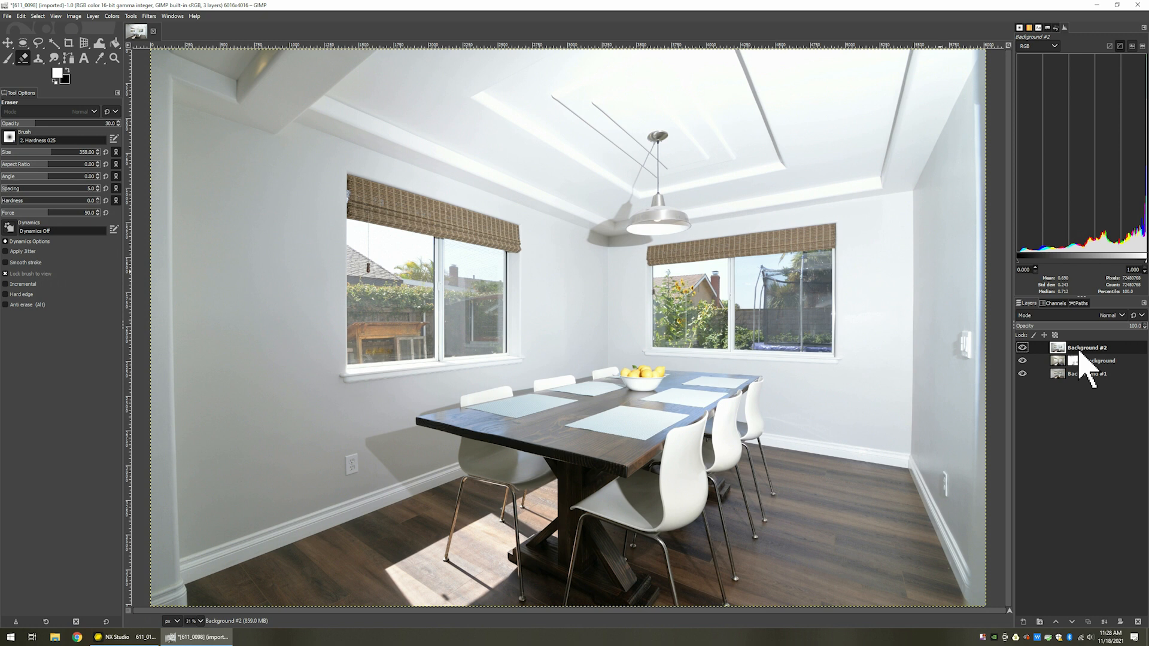
Set the Background #2 layer's blend mode to Darken only and add a Black (full transparency) layer mask to it
click(1074, 316)
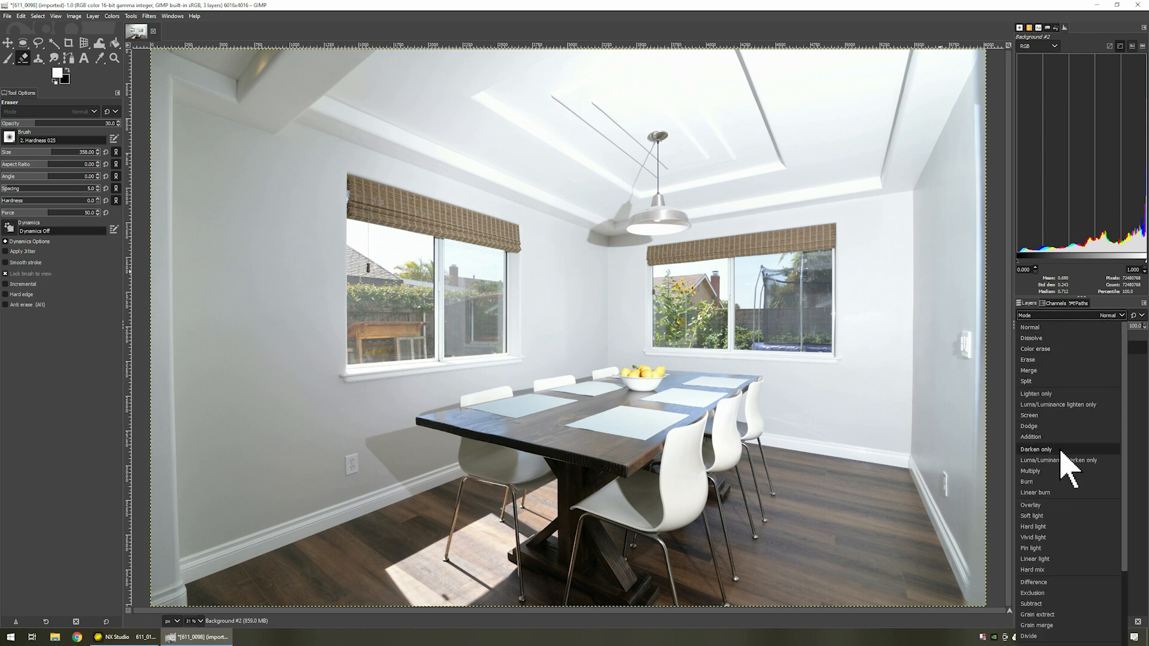
click(1036, 449)
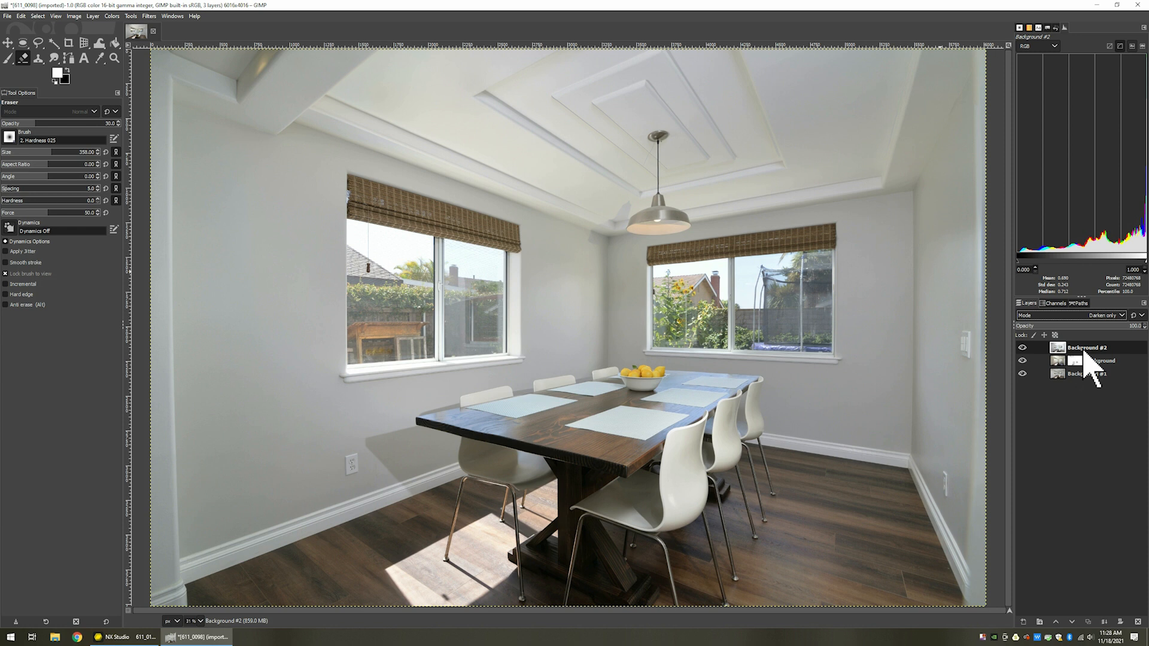
right_click(1084, 353)
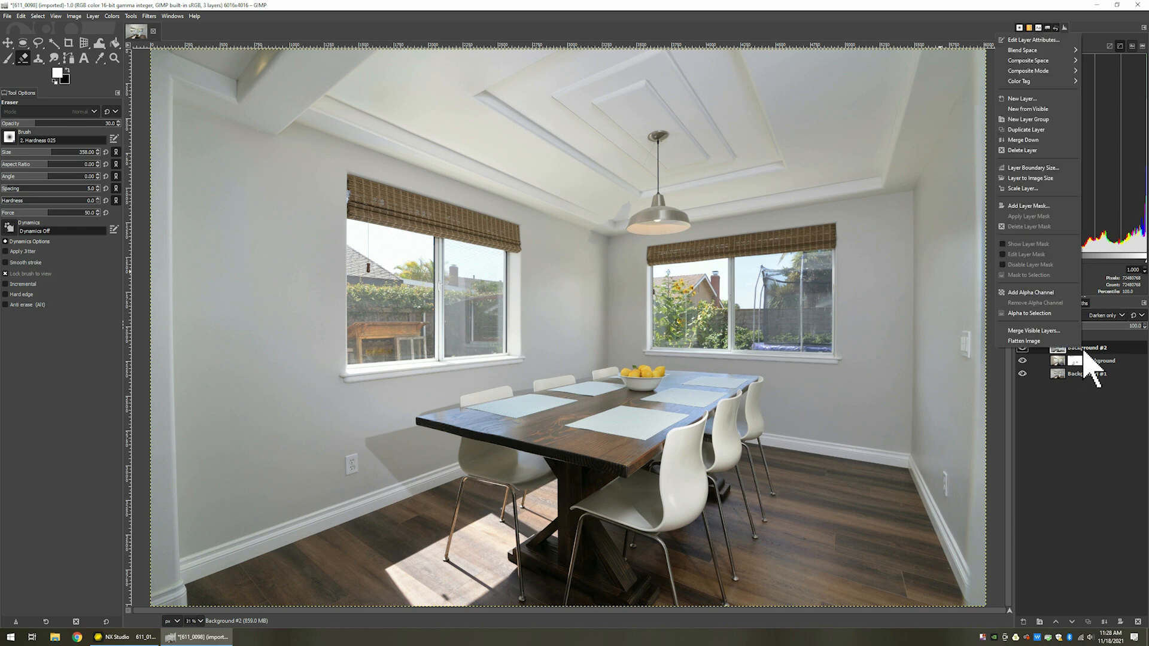
click(1035, 206)
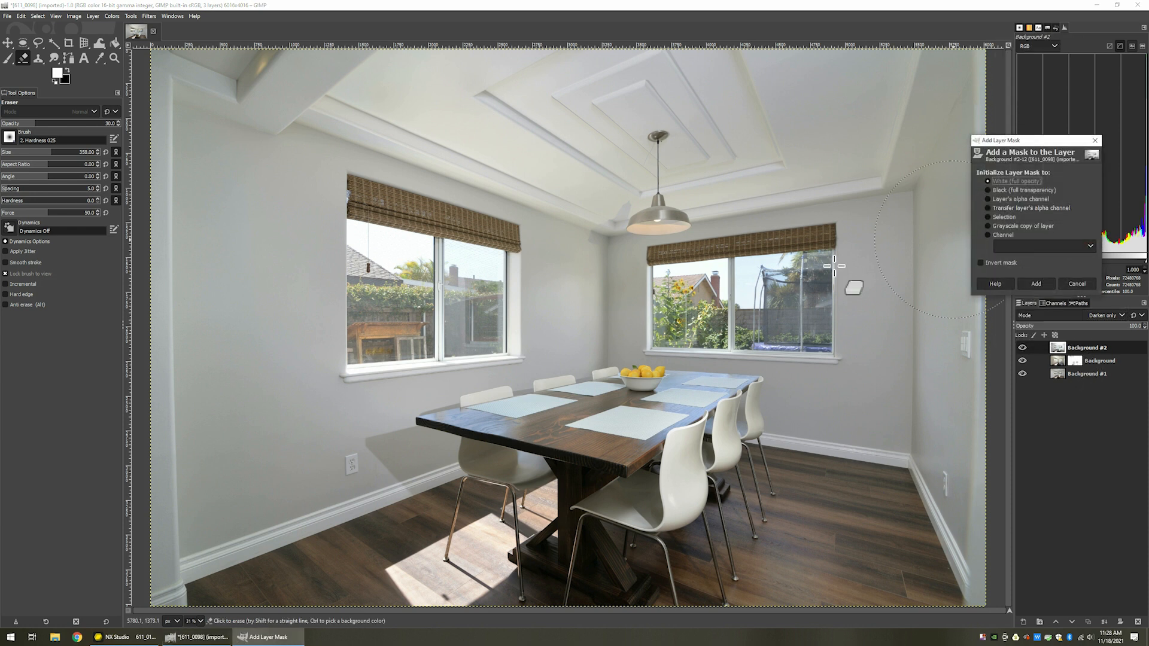
click(1020, 191)
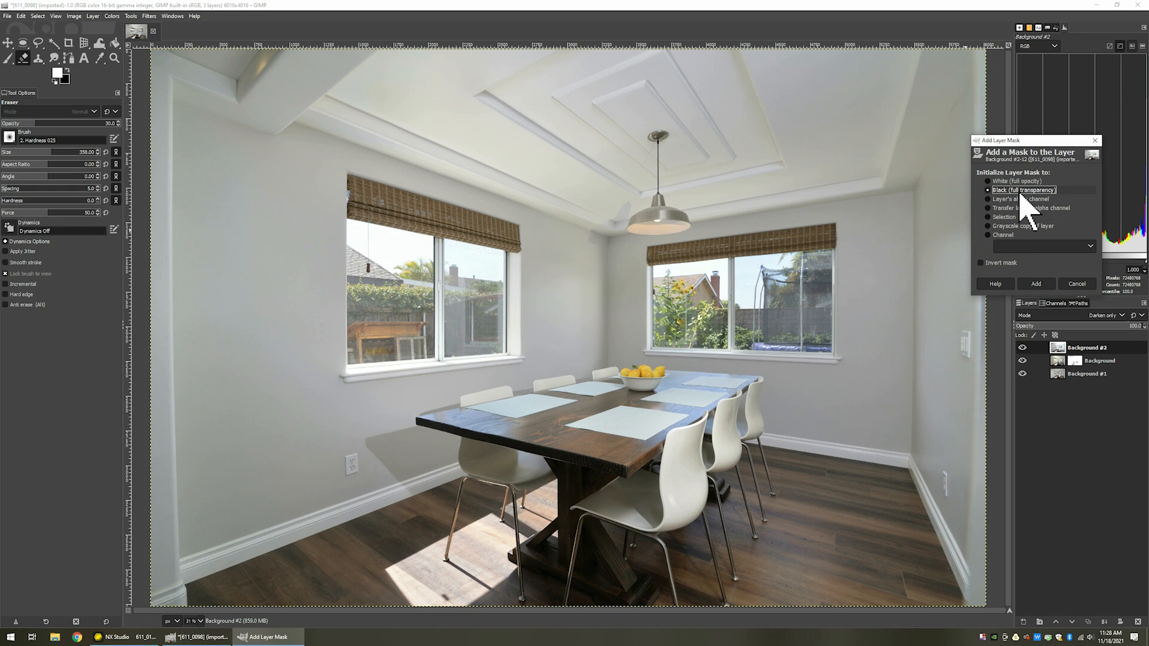
click(1036, 284)
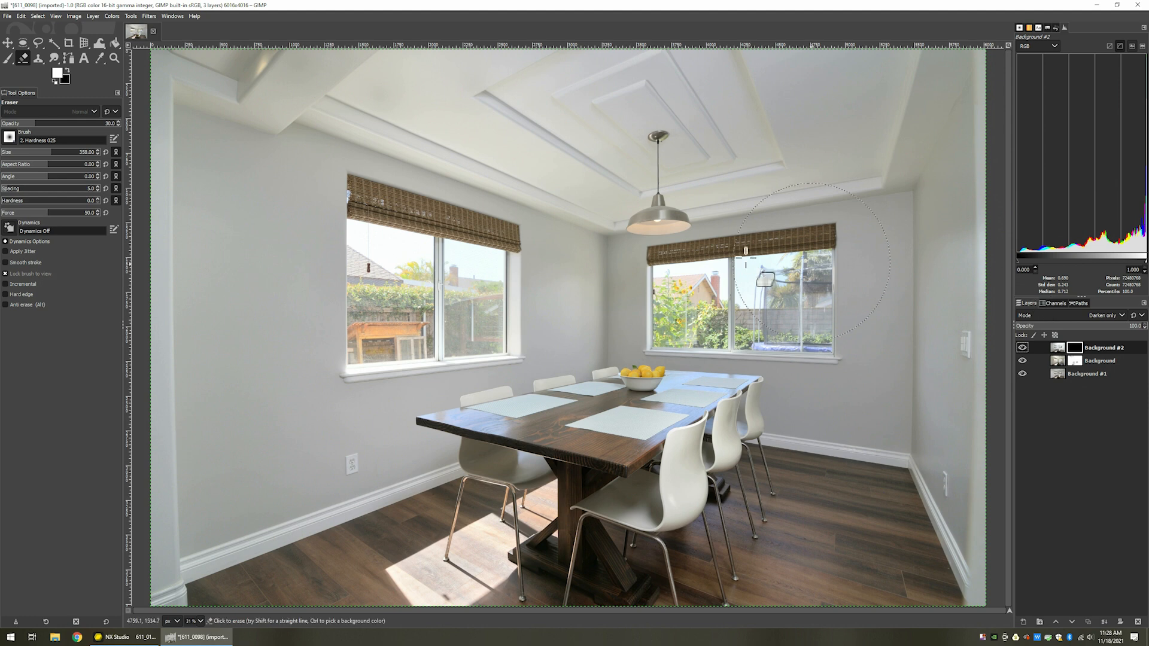
Paint white over both windows on the Background #2 mask using the Paintbrush with the 2. Hardness 025 brush
scroll(446, 262, up, 2)
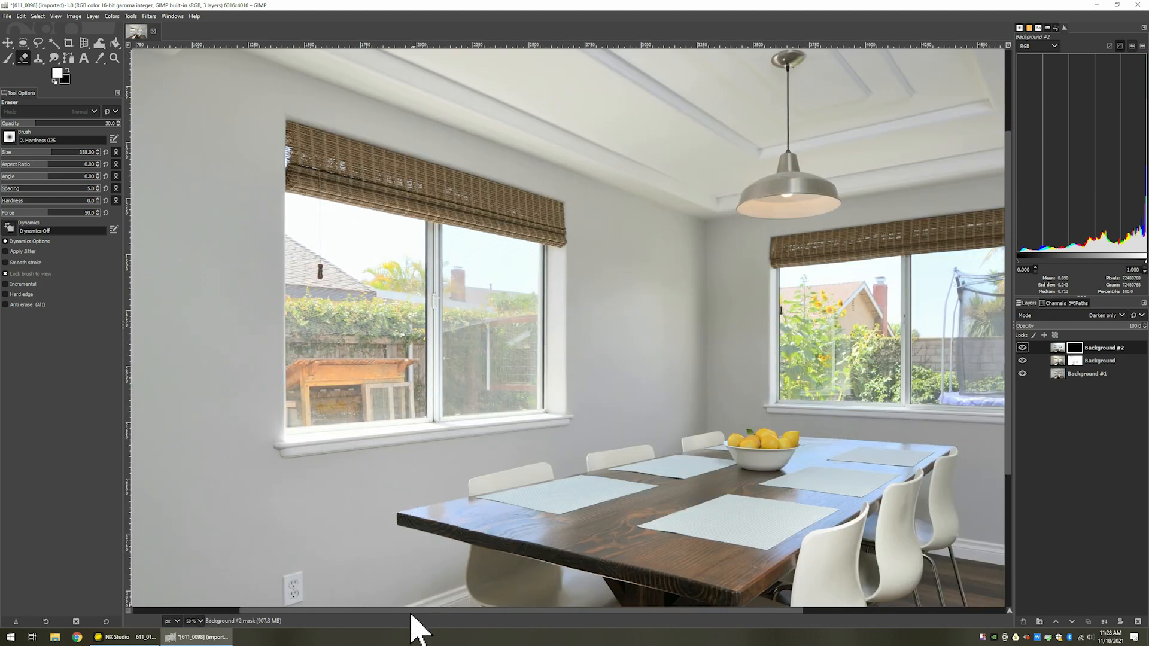
drag(411, 611, 476, 611)
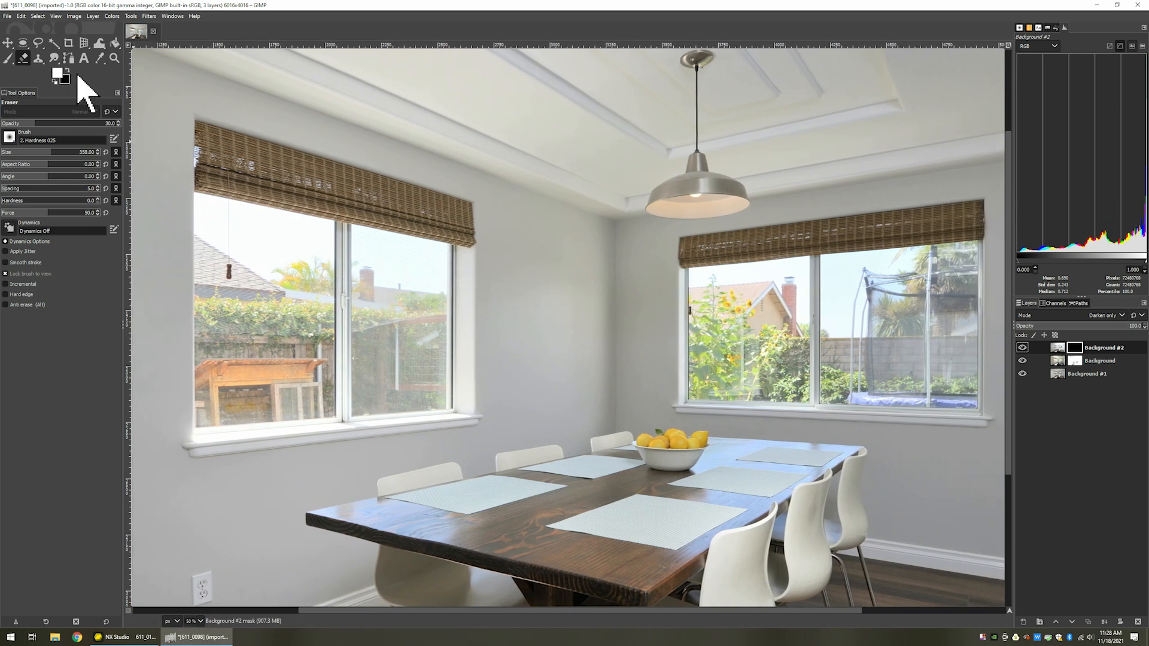
click(8, 59)
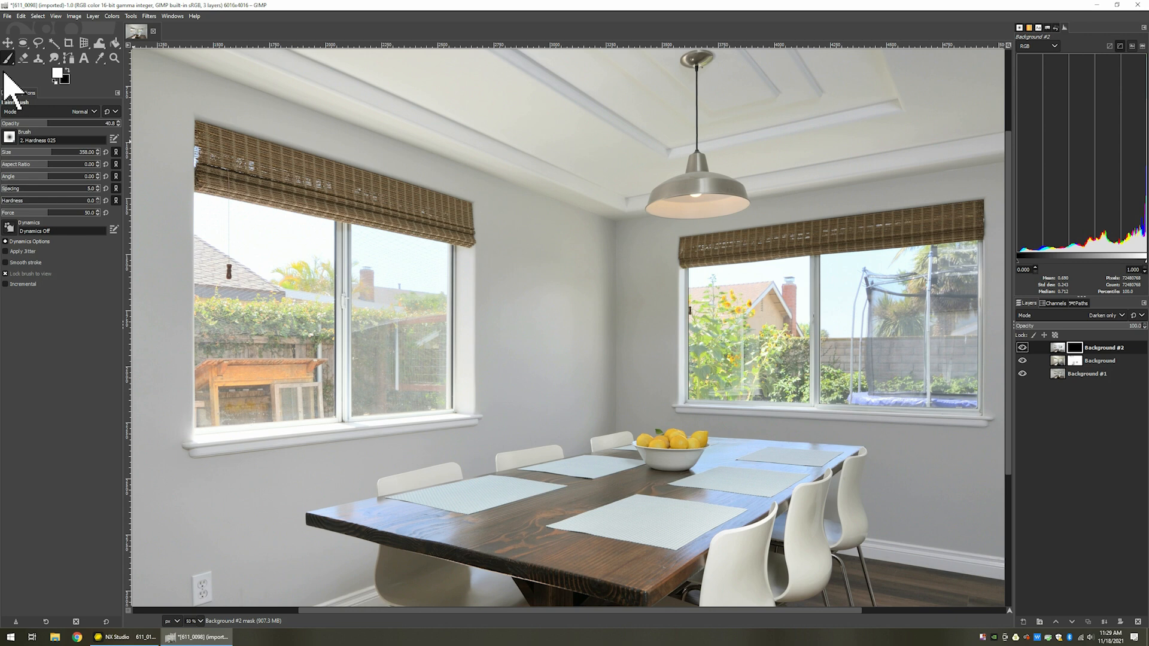
click(10, 137)
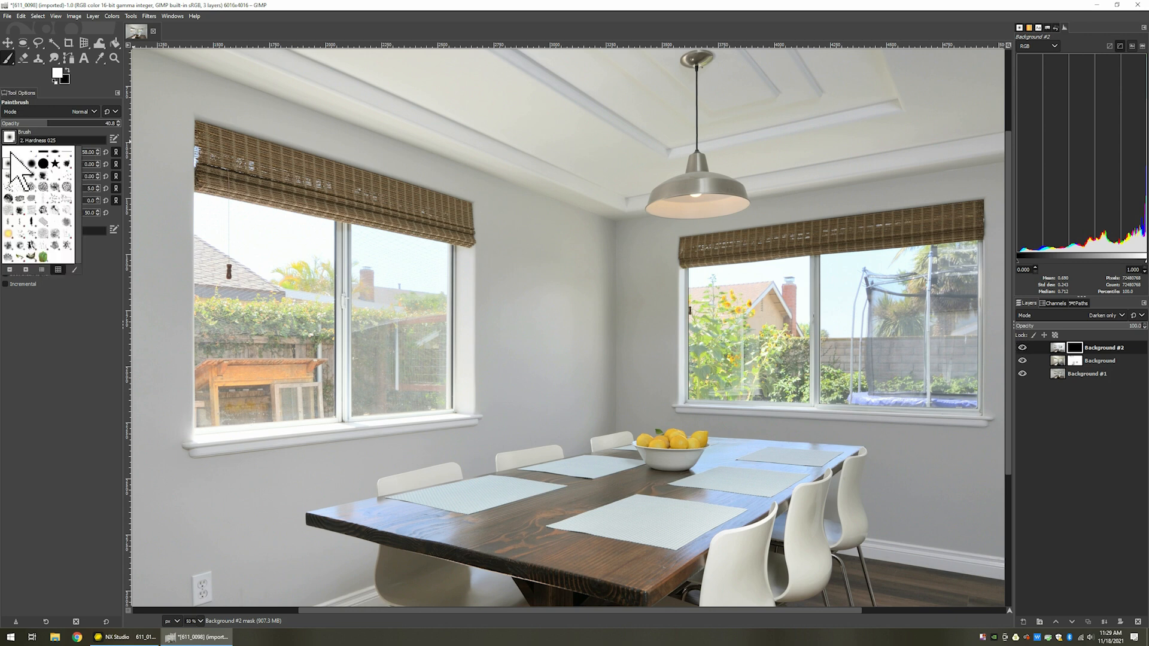
click(11, 142)
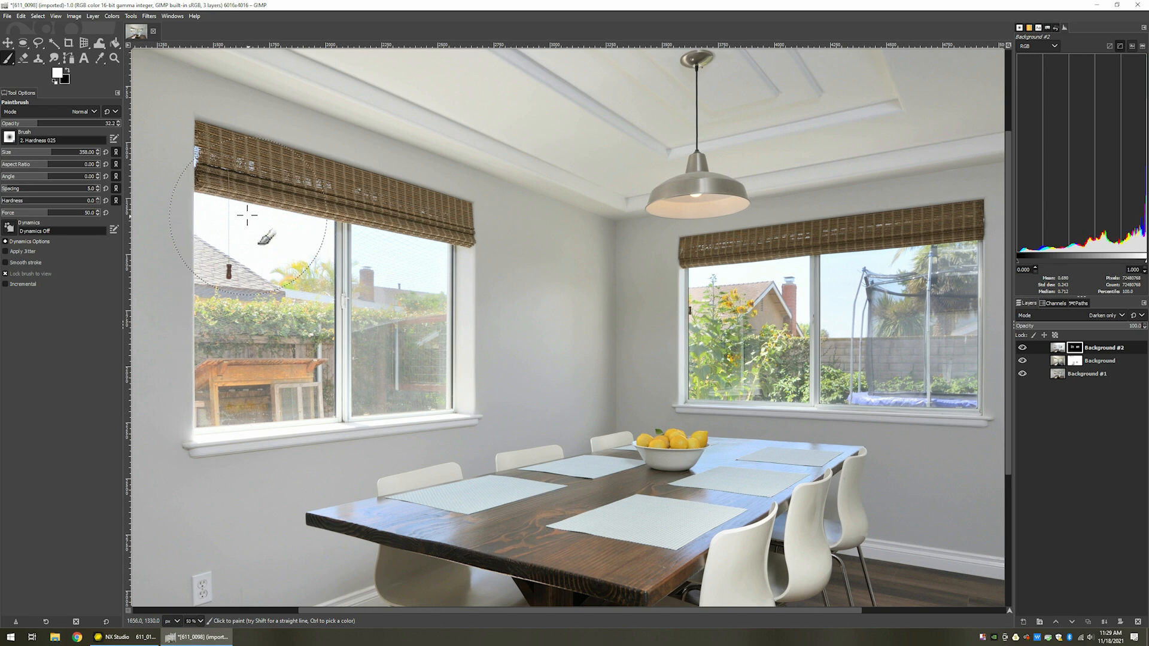
key(shift)
key(ctrl+shift+e)
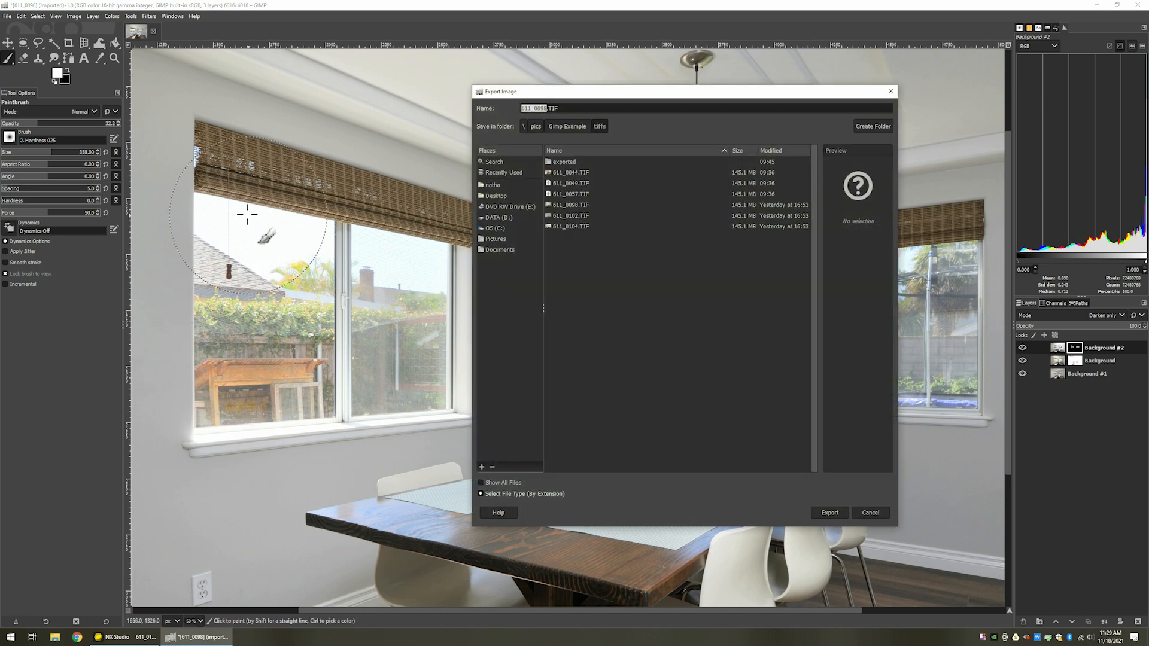
click(869, 512)
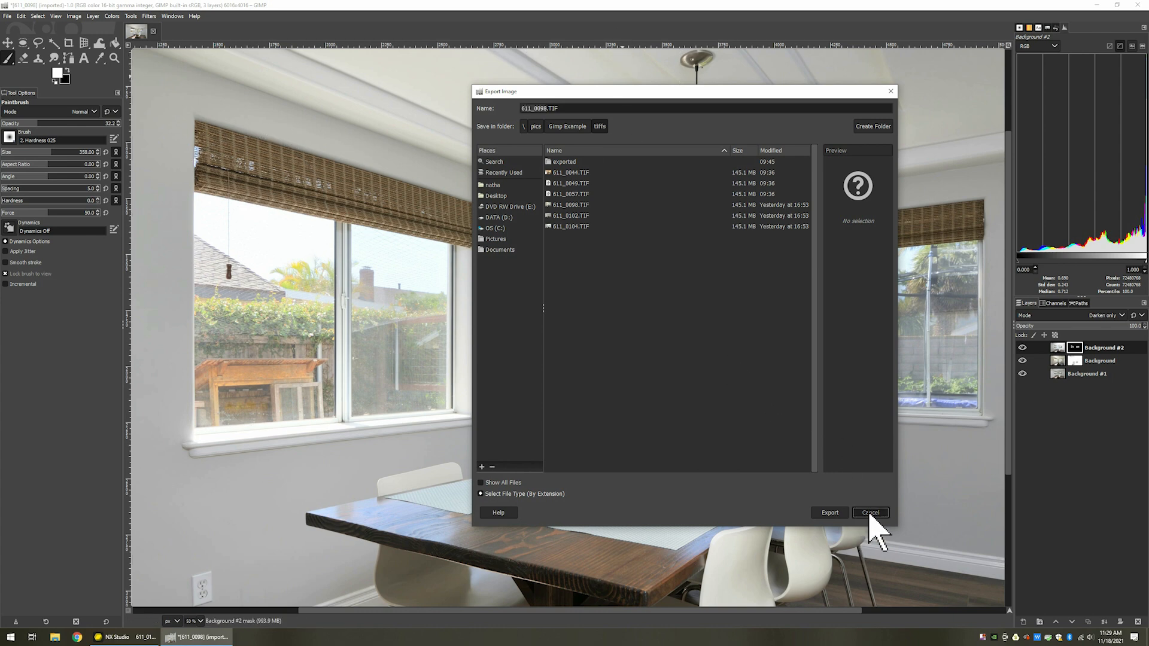
Flatten the image, combining all blended layers and their masks into a single layer
key(ctrl+shift+j)
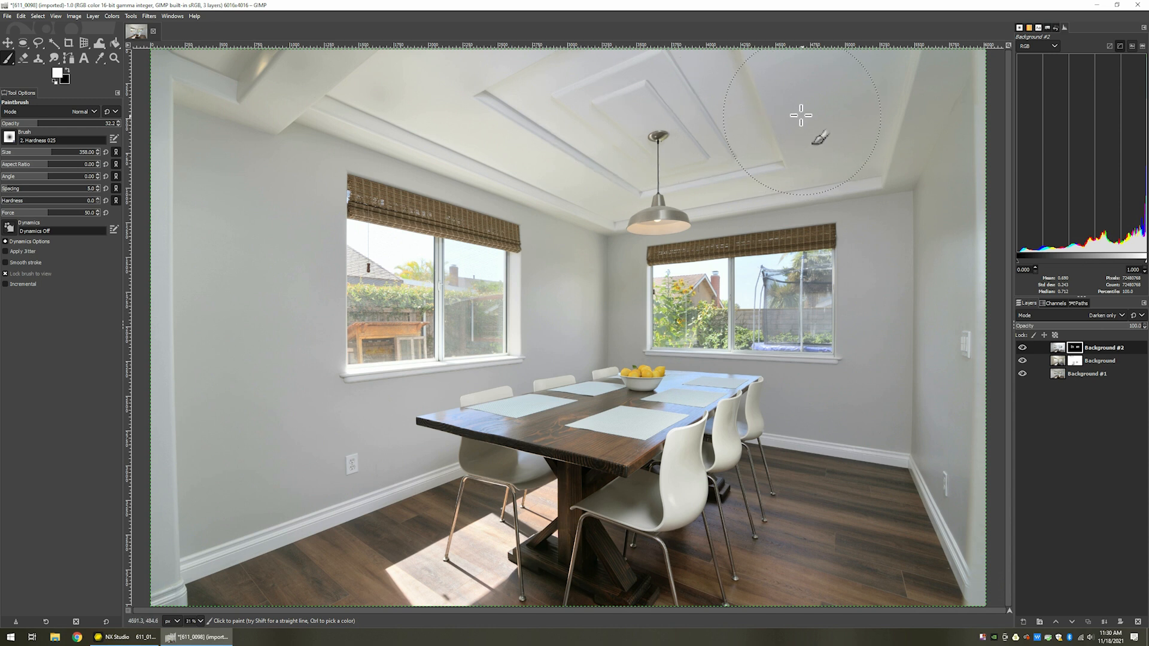
key(minus)
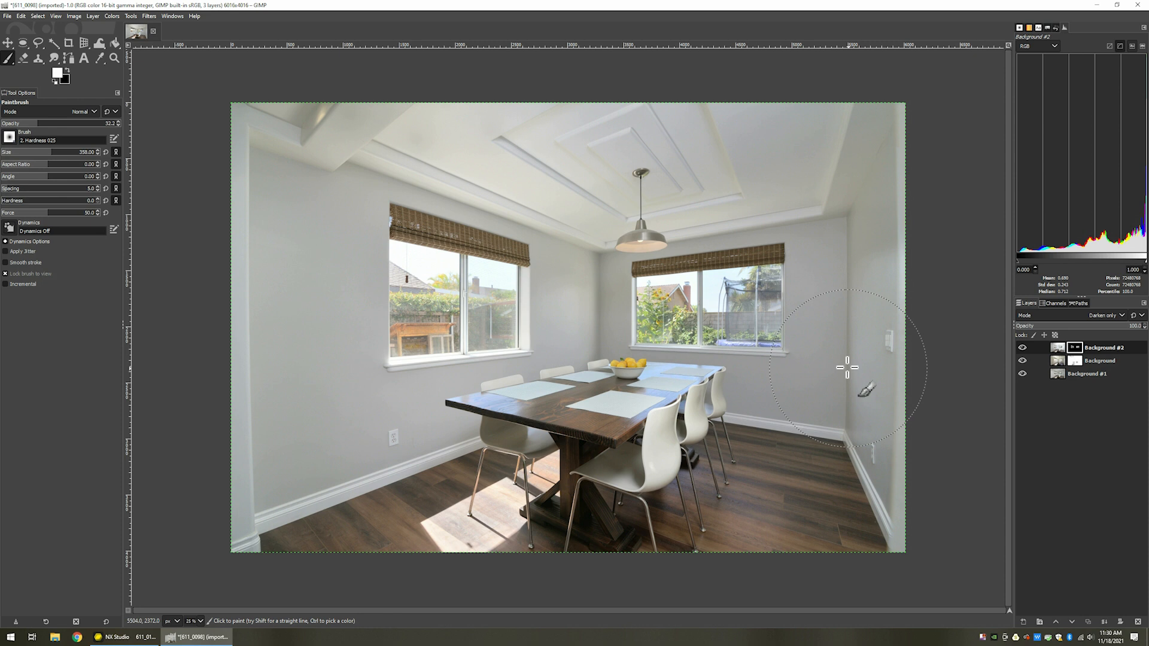
key(alt+i)
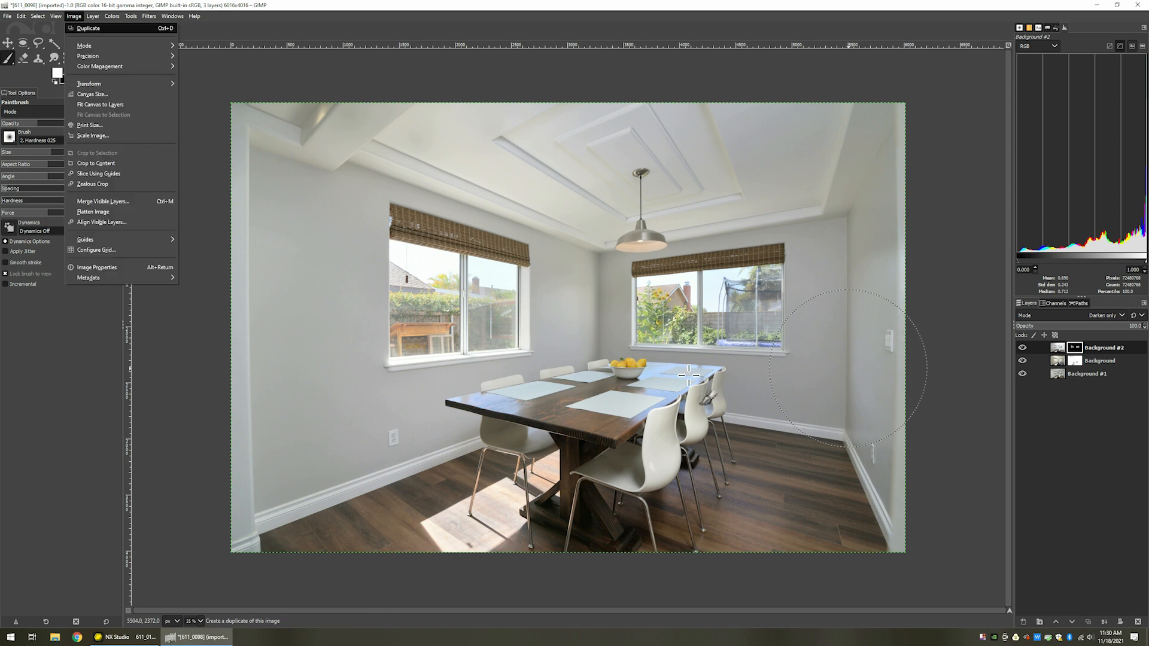
click(111, 211)
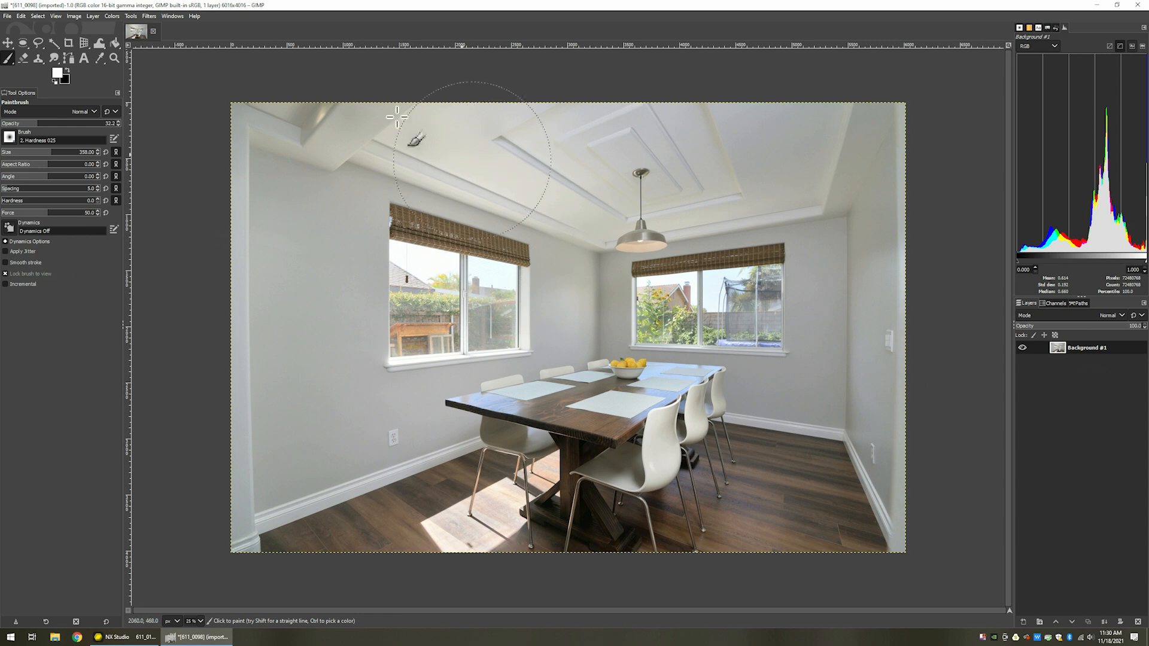
Apply the Lens Distortion filter to the flattened layer with Main set to about -5.81
click(152, 17)
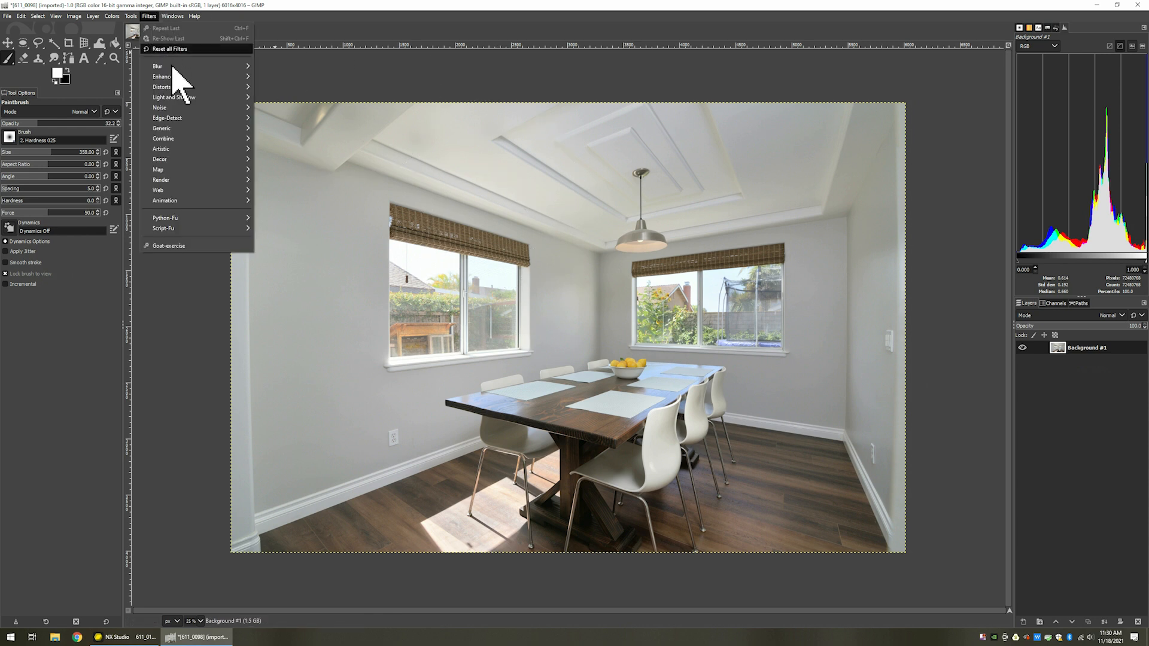
mouse_move(179, 86)
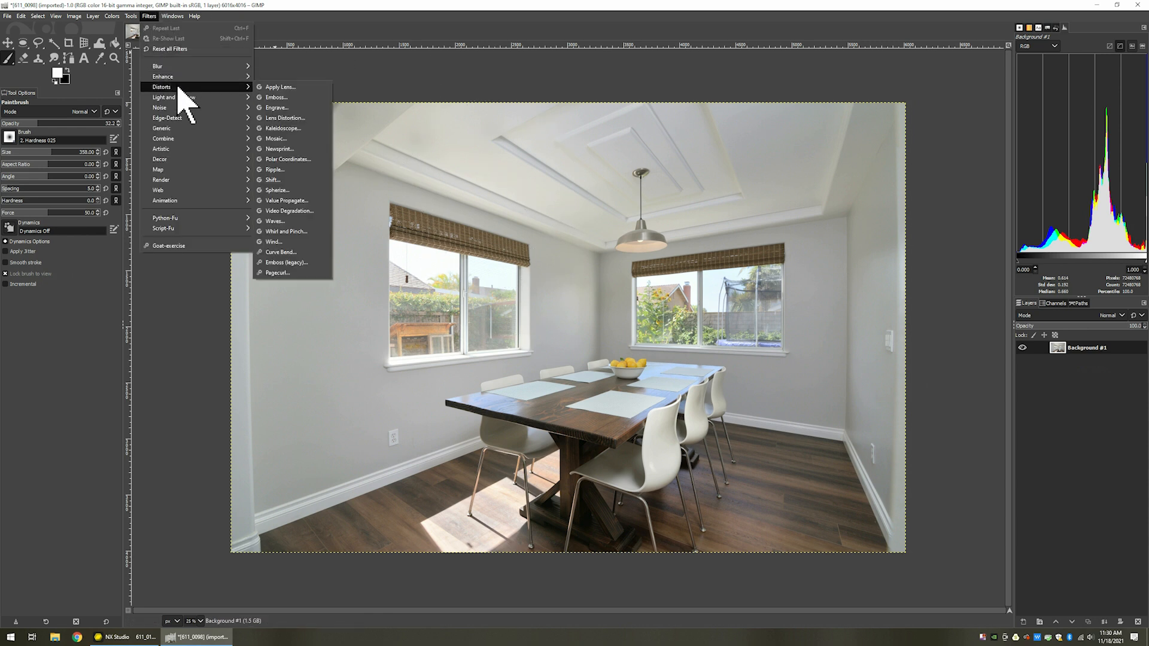
click(282, 118)
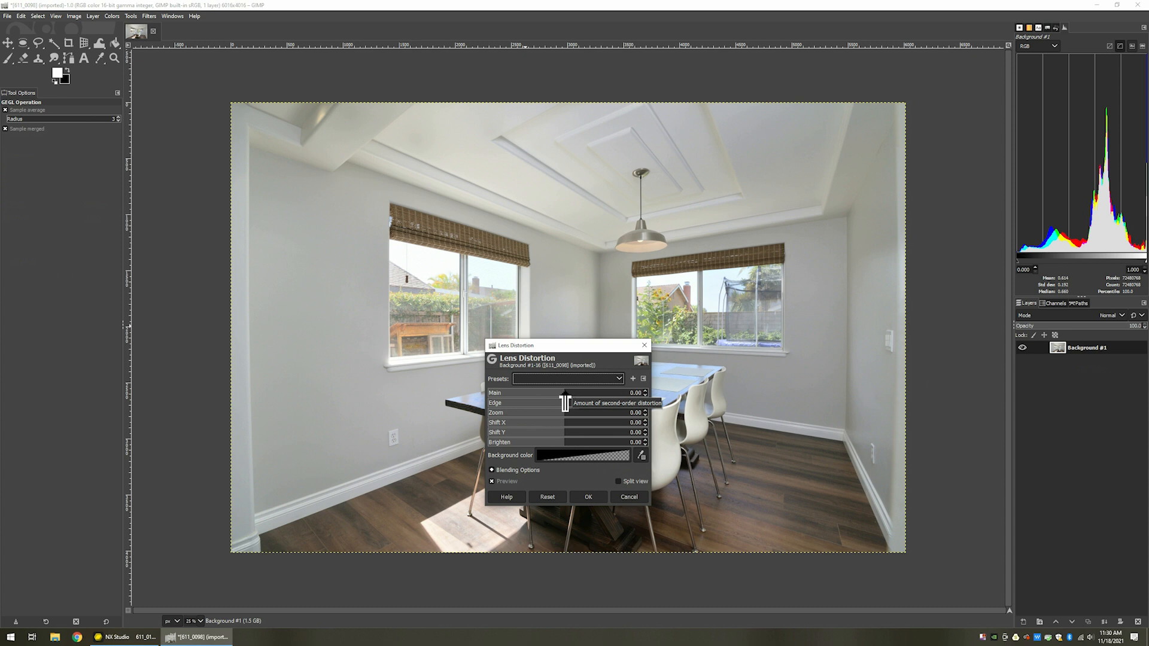
drag(565, 393, 562, 393)
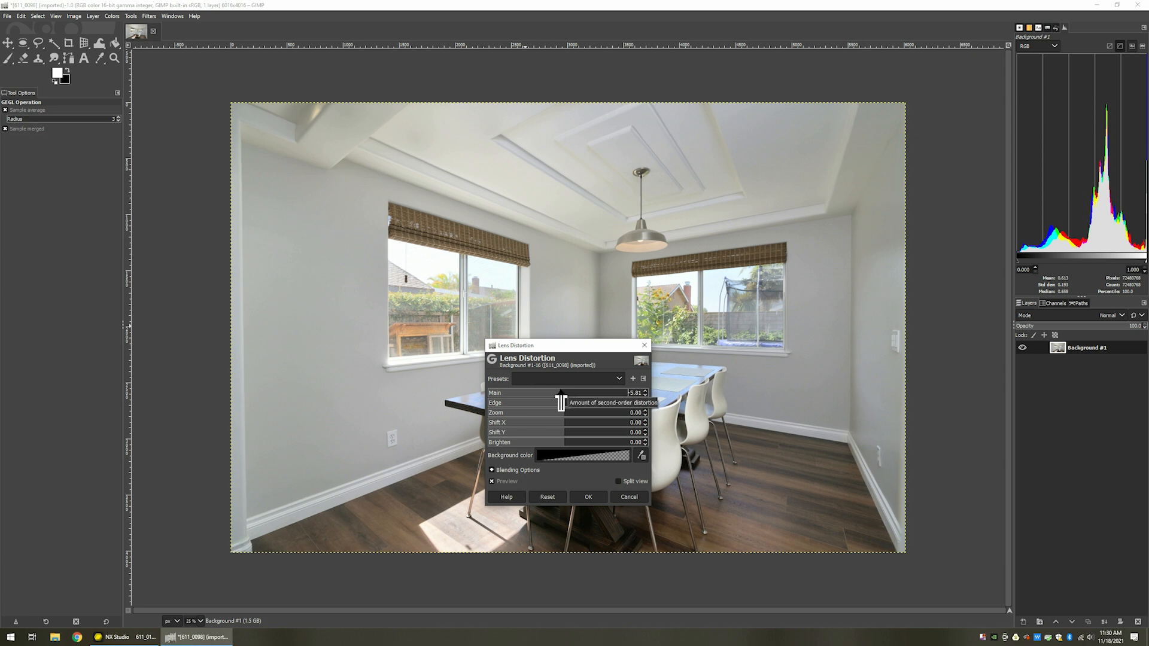
click(598, 496)
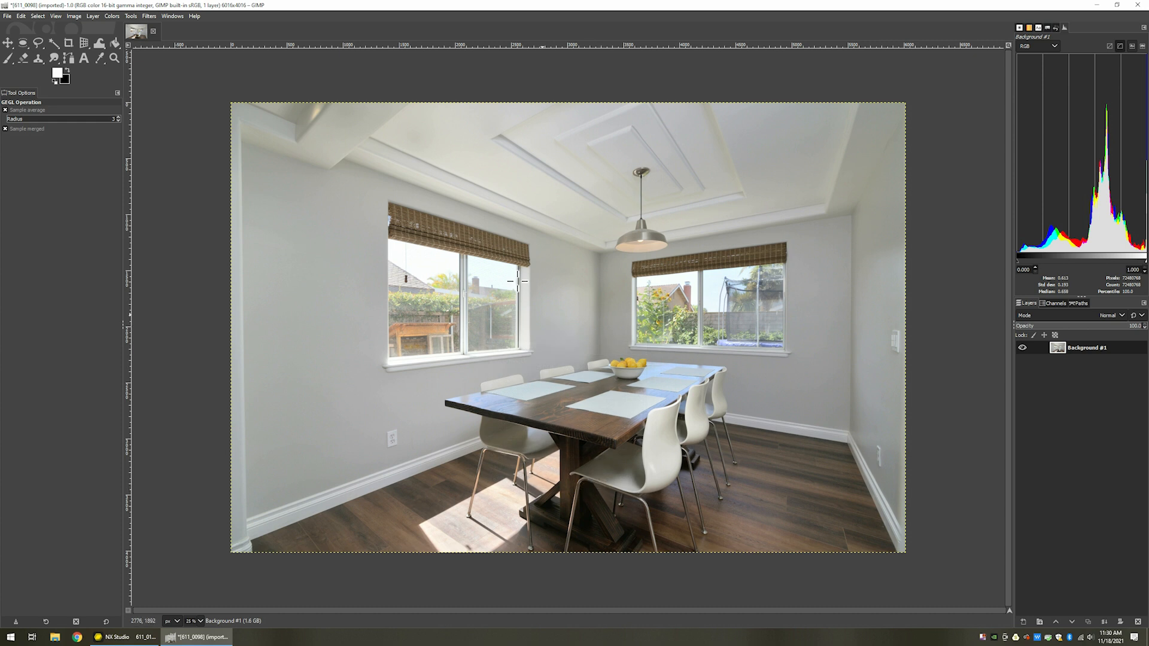
Apply a Perspective transform that moves the photo's upper corners slightly inward and downward to straighten the verticals
click(131, 18)
mouse_move(145, 51)
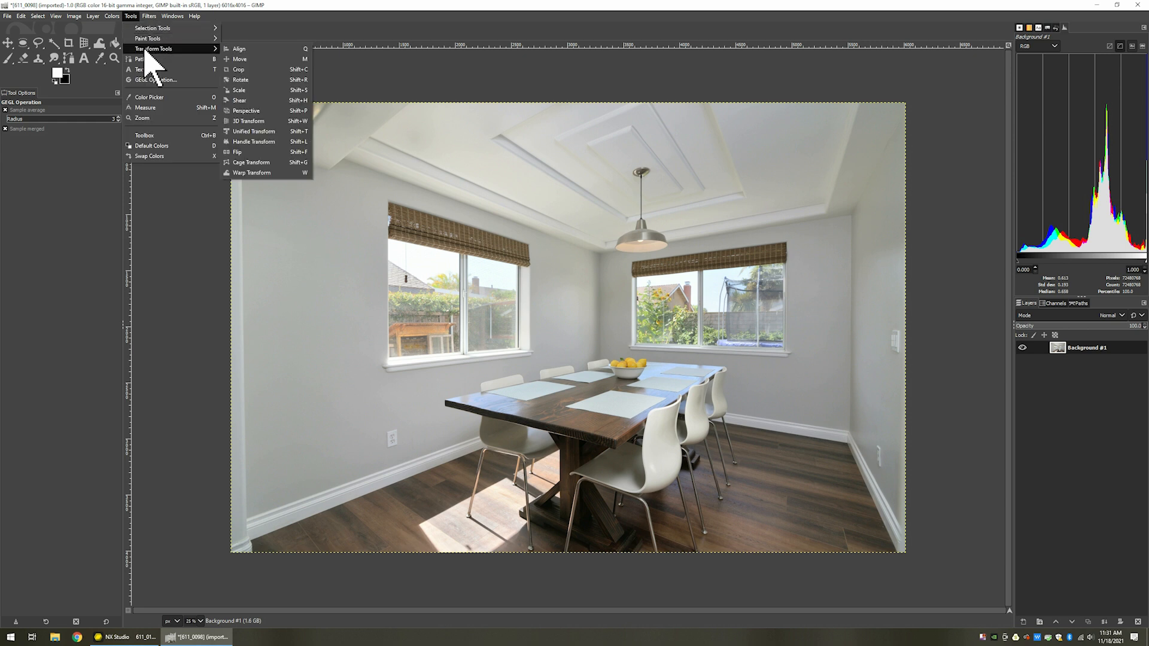
click(245, 111)
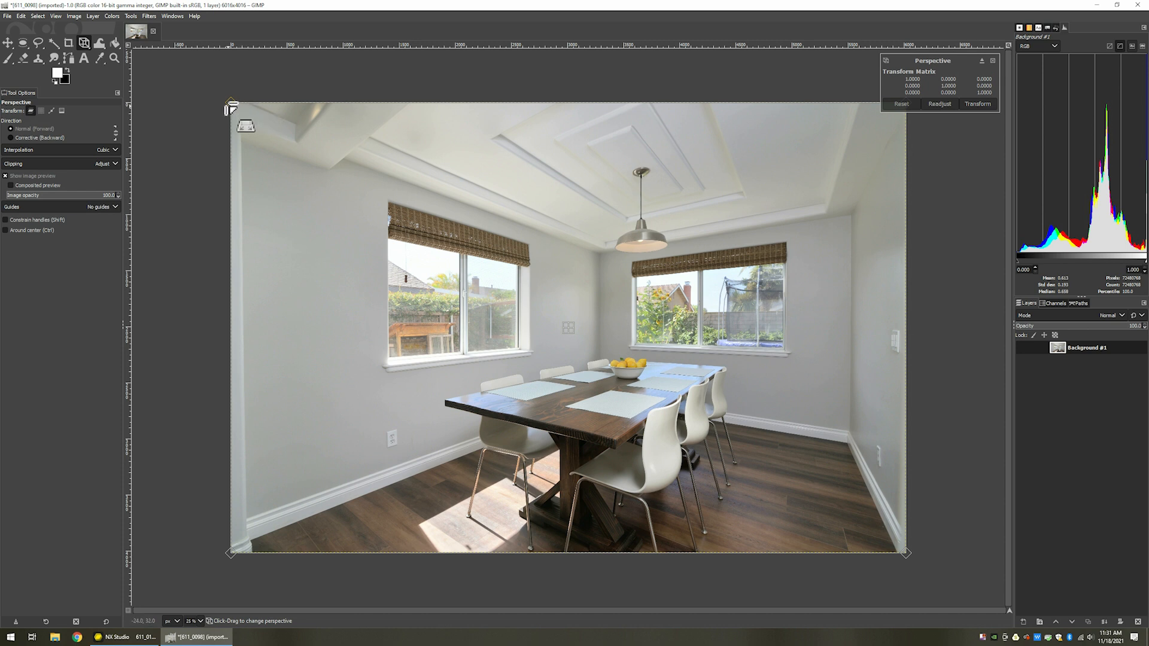
drag(234, 106, 241, 113)
drag(891, 115, 891, 127)
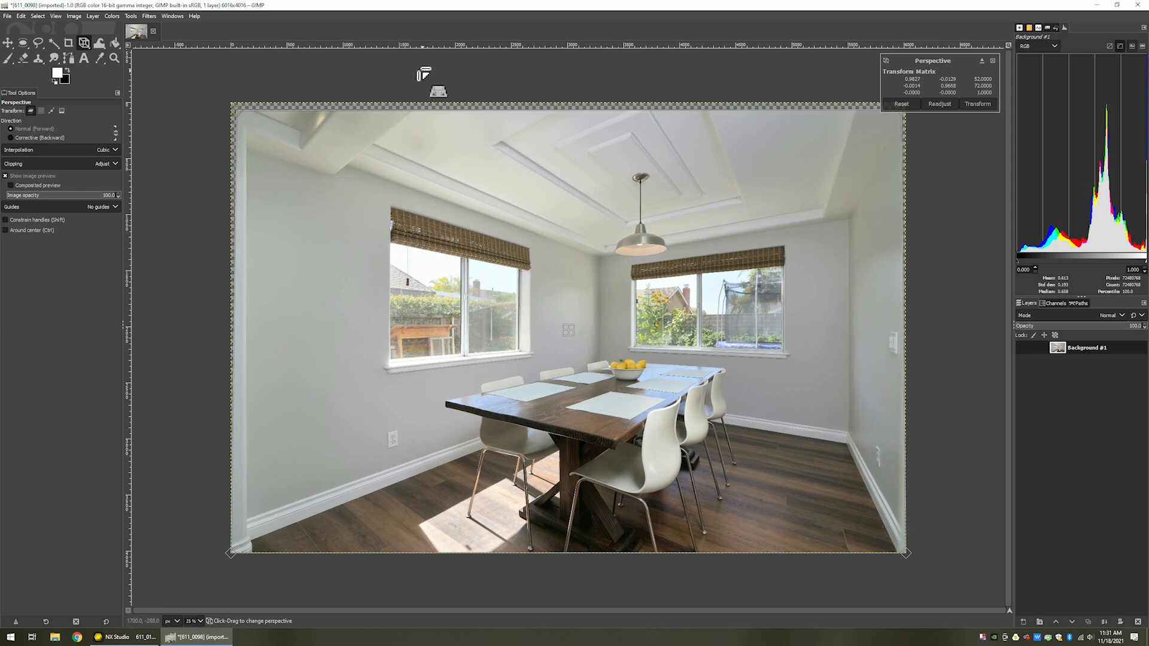
click(988, 106)
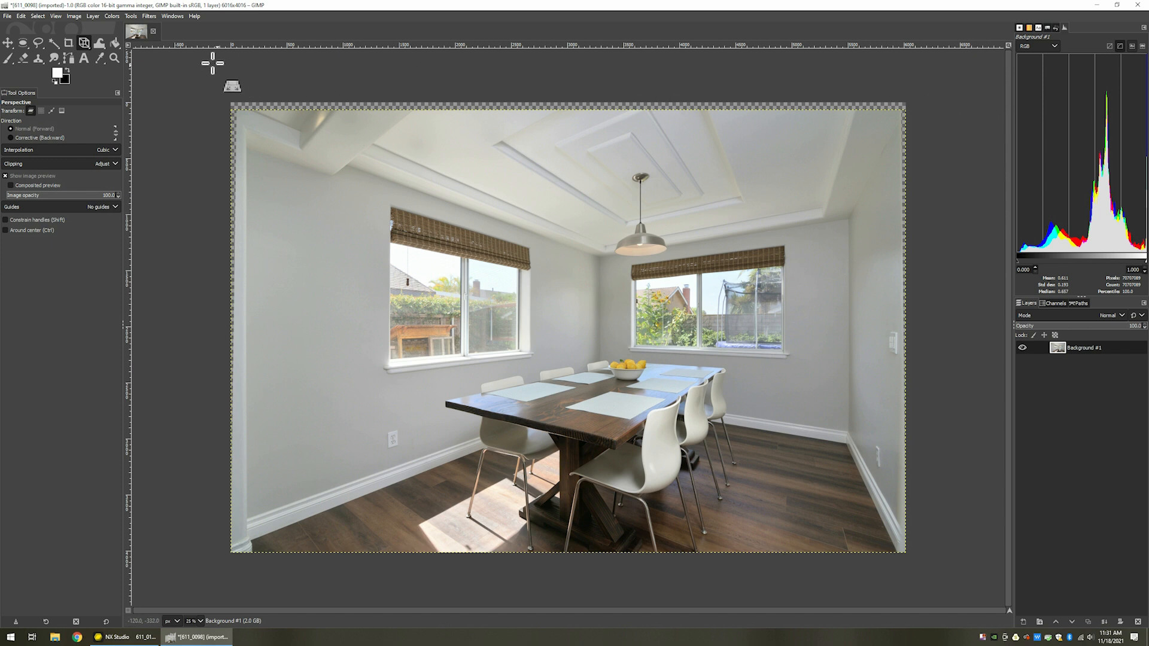
Crop the image to about 5880 x 3925 px with the fixed aspect ratio, excluding the transparent edges
click(70, 45)
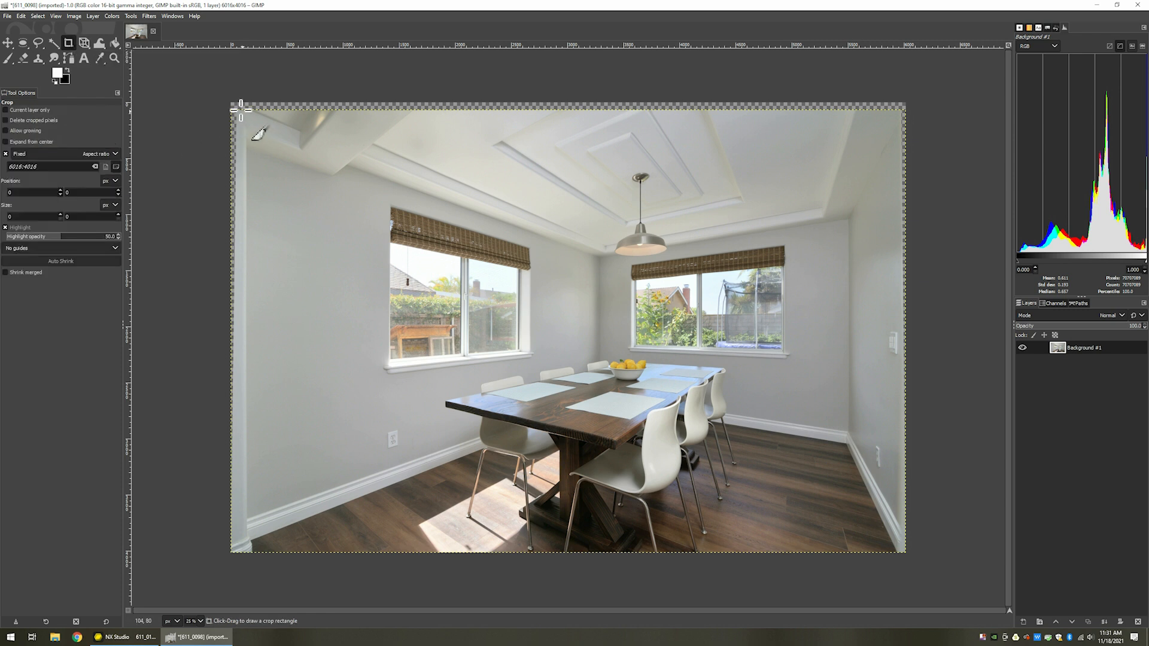
mouse_move(239, 112)
mouse_down()
mouse_move(313, 192)
mouse_move(661, 446)
mouse_move(812, 489)
mouse_move(903, 542)
mouse_move(898, 534)
mouse_up()
click(775, 438)
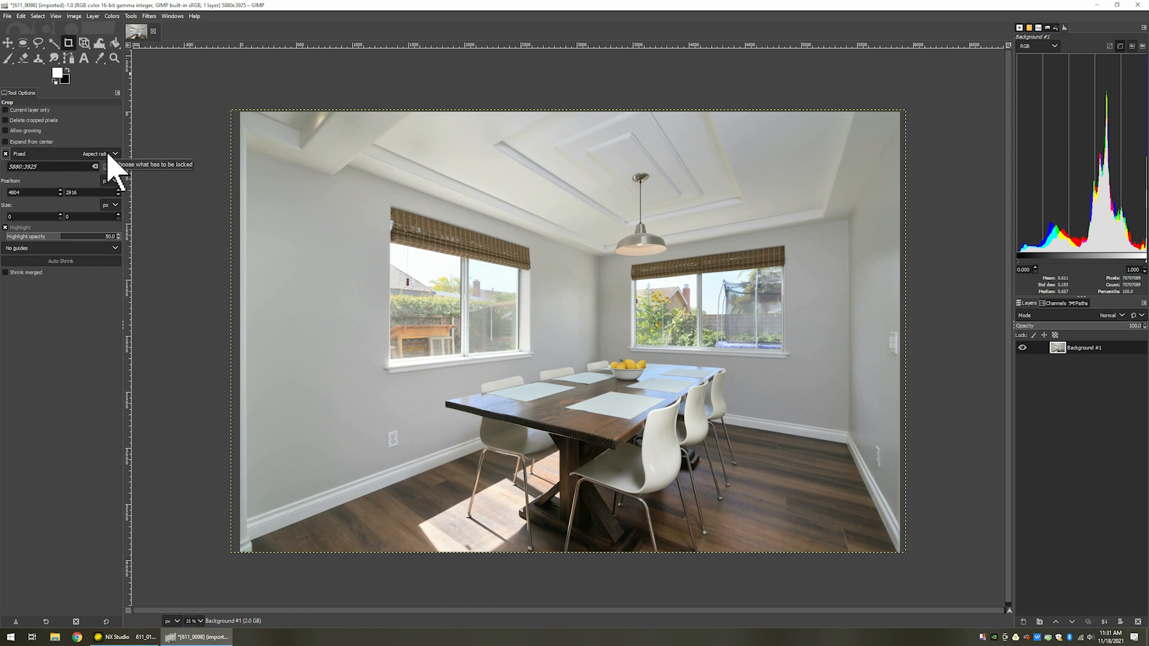
Turn off the display of the layer boundary around the cropped image
click(55, 16)
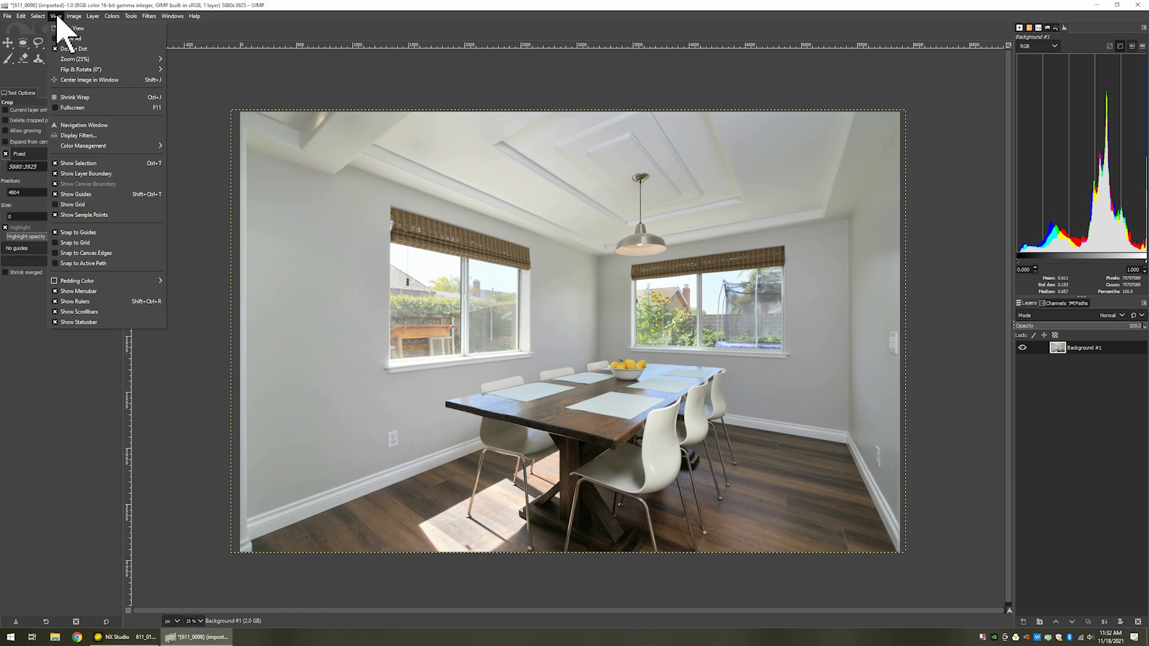
click(84, 174)
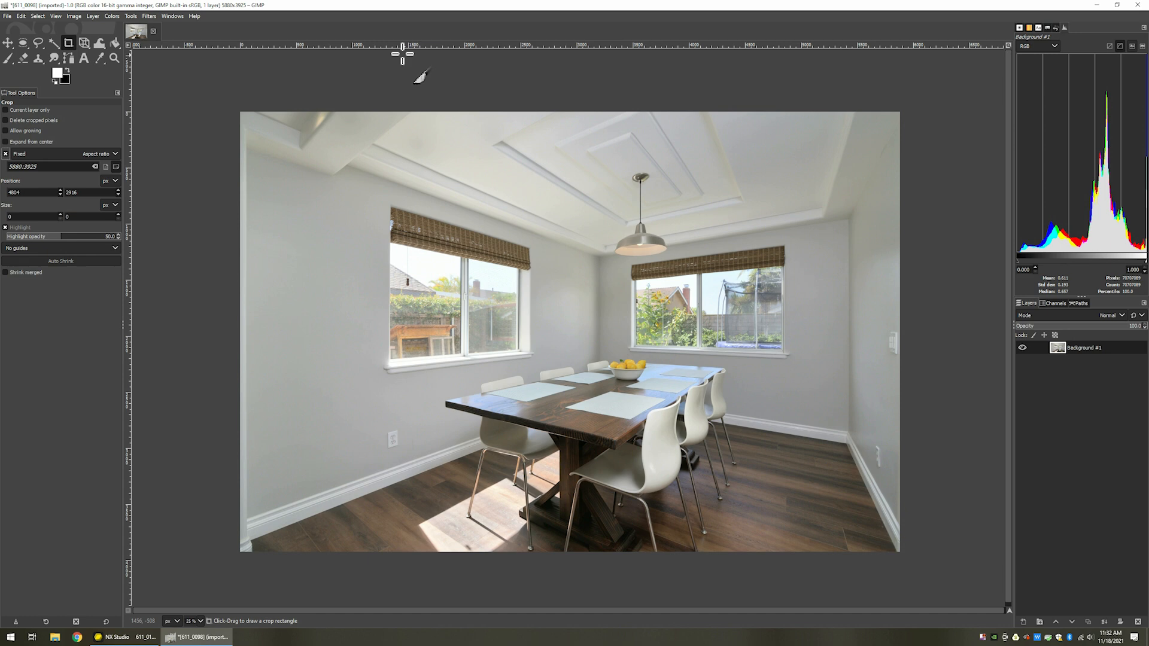
key(ctrl+shift+j)
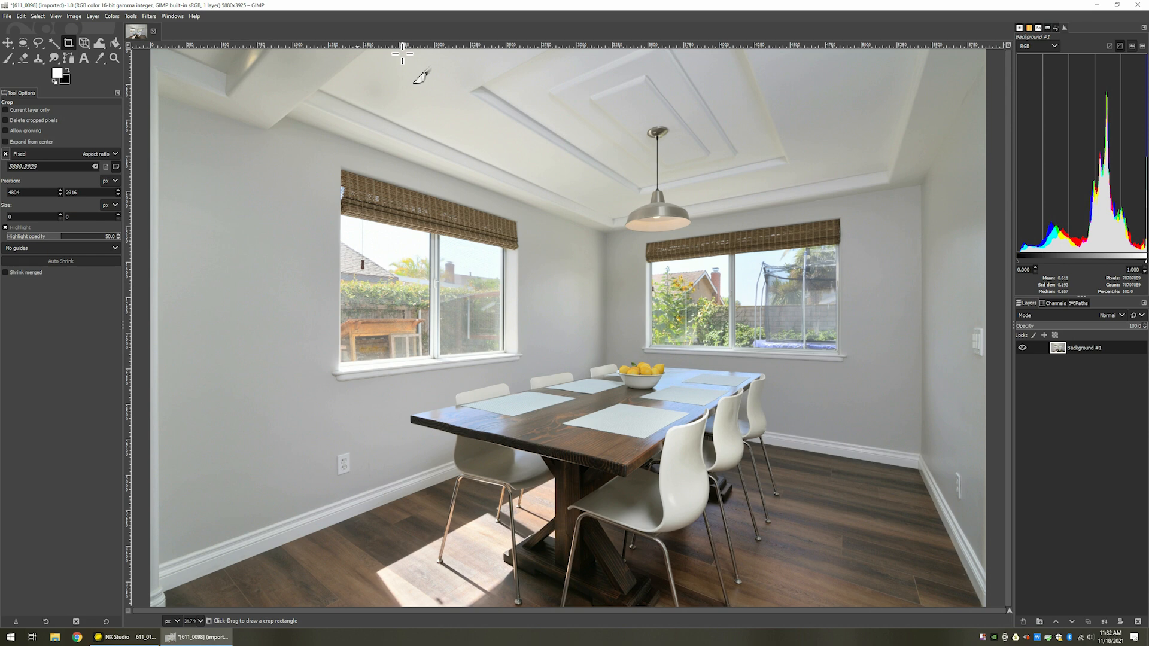
key(minus)
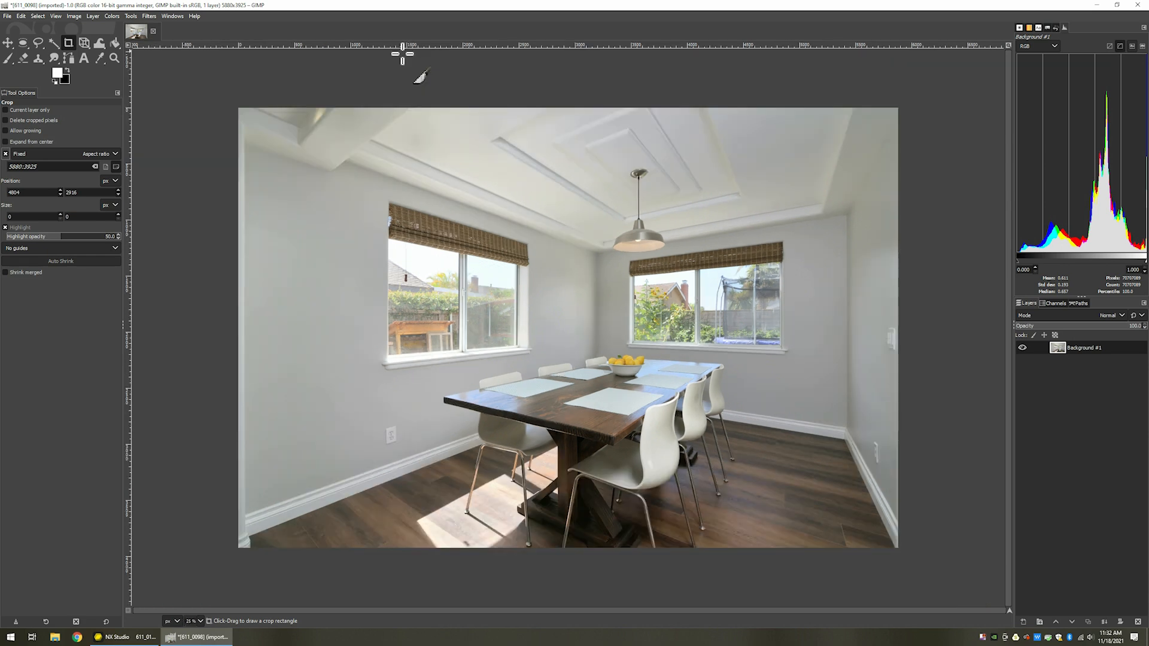
Duplicate the cropped Background #1 layer
right_click(1088, 353)
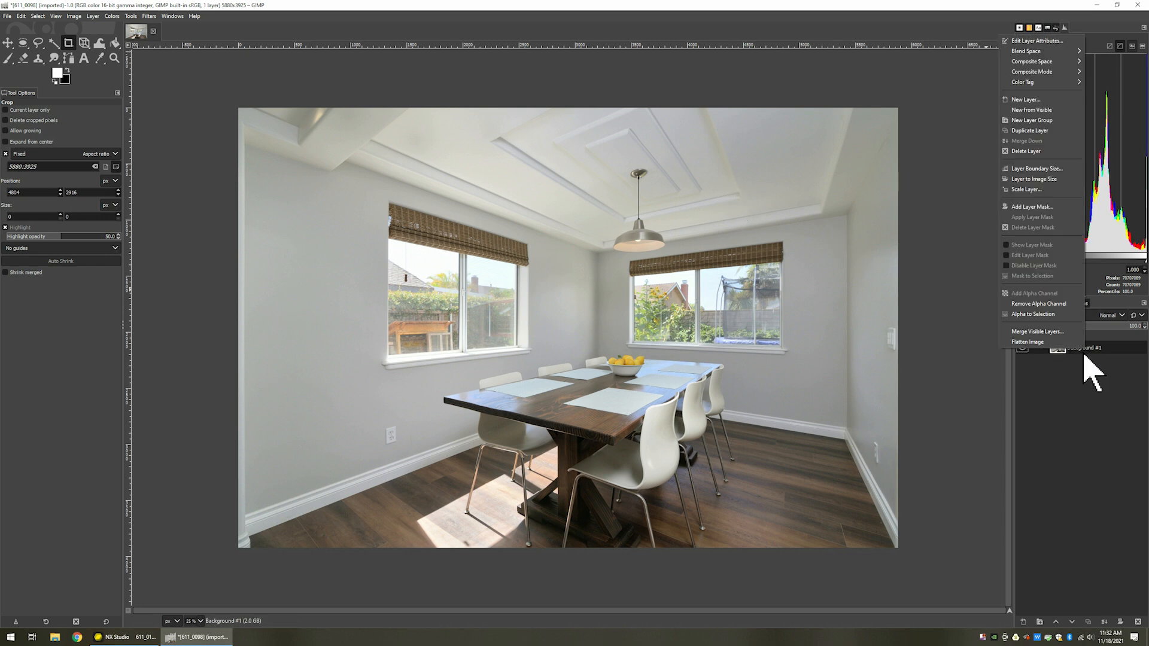
click(1043, 131)
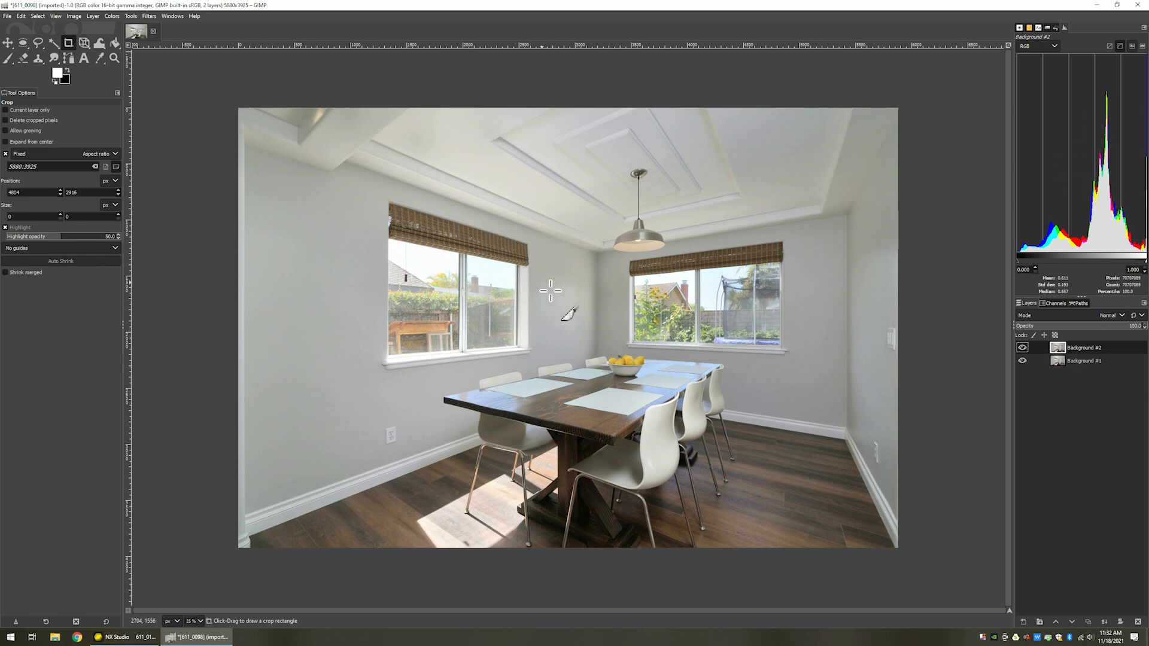
key(1)
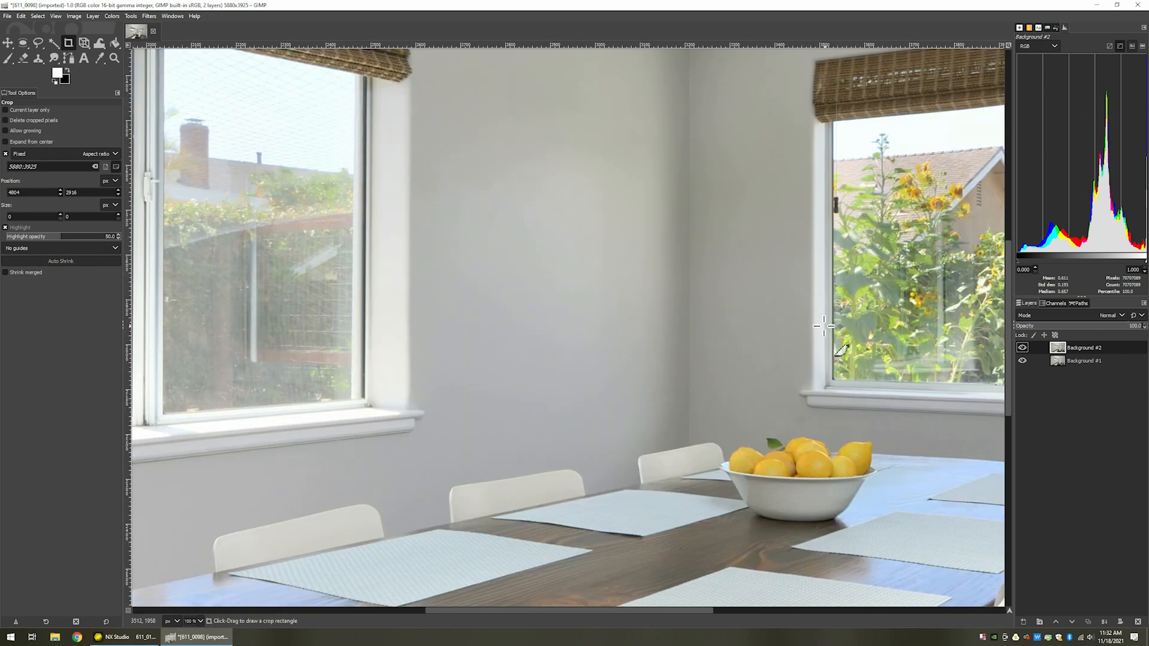
Sharpen the duplicated layer with Unsharp Mask at radius 1.043 and amount 1.505, comparing the preview on and off before applying
drag(1009, 267, 1009, 302)
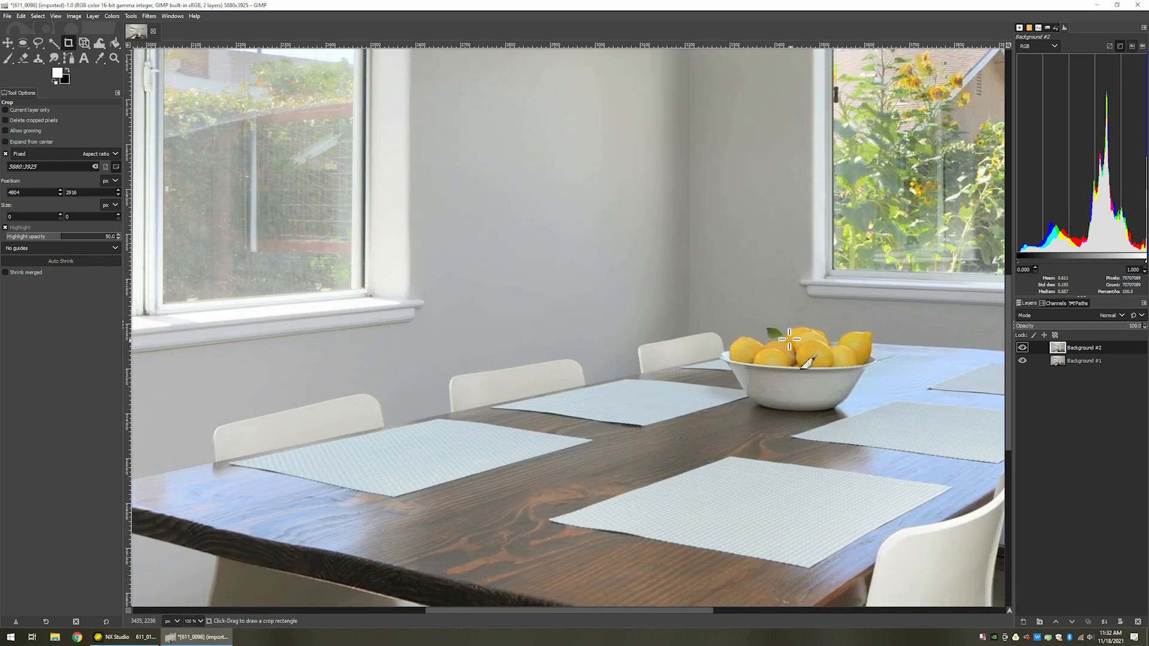
click(149, 16)
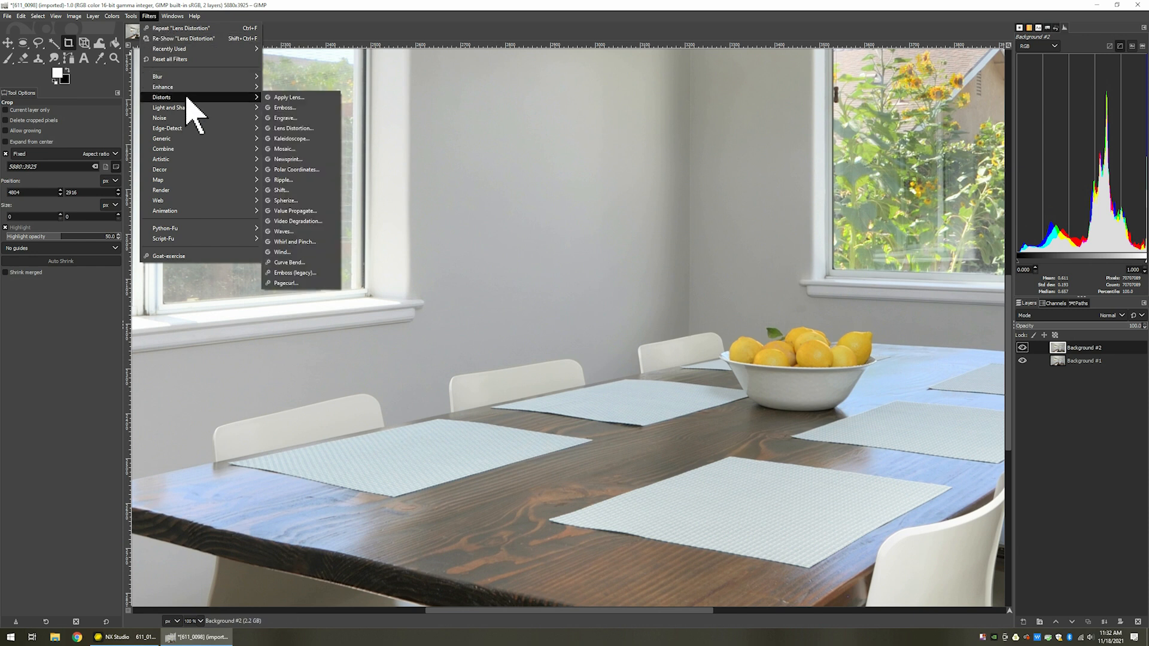
mouse_move(186, 91)
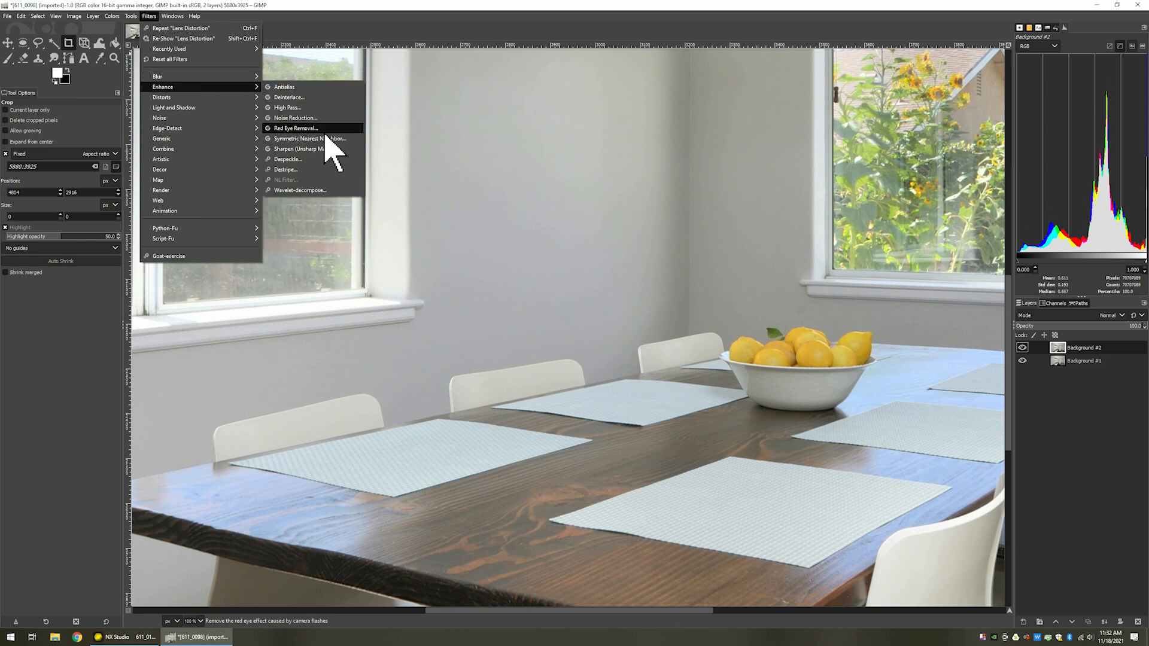
click(311, 149)
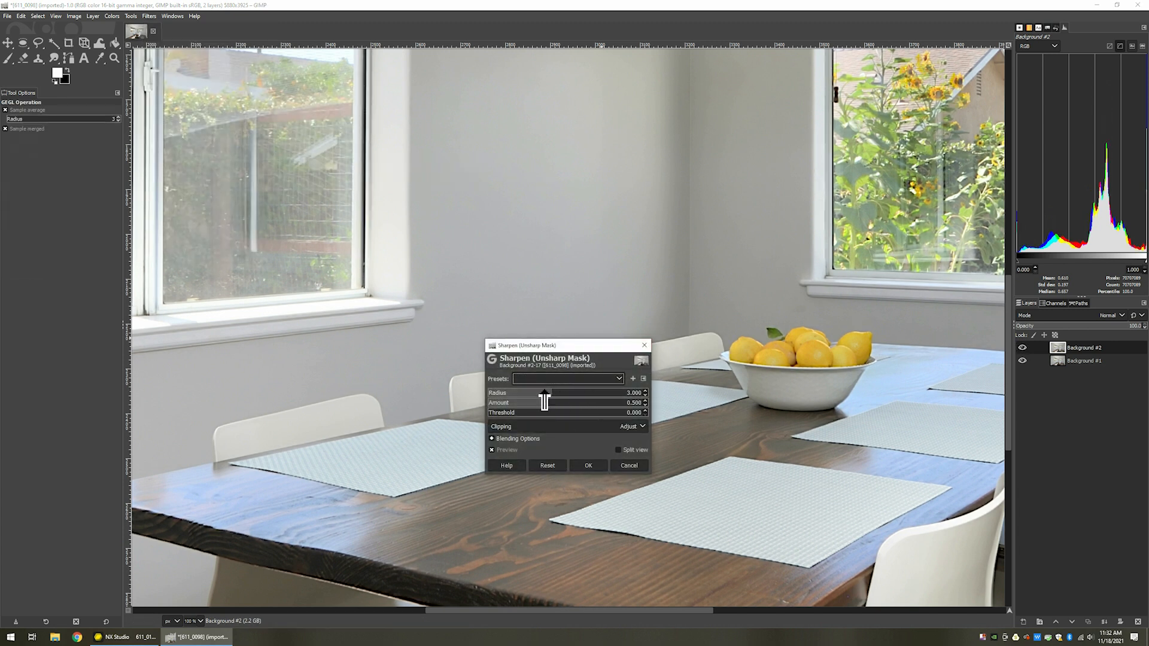
drag(551, 395, 535, 395)
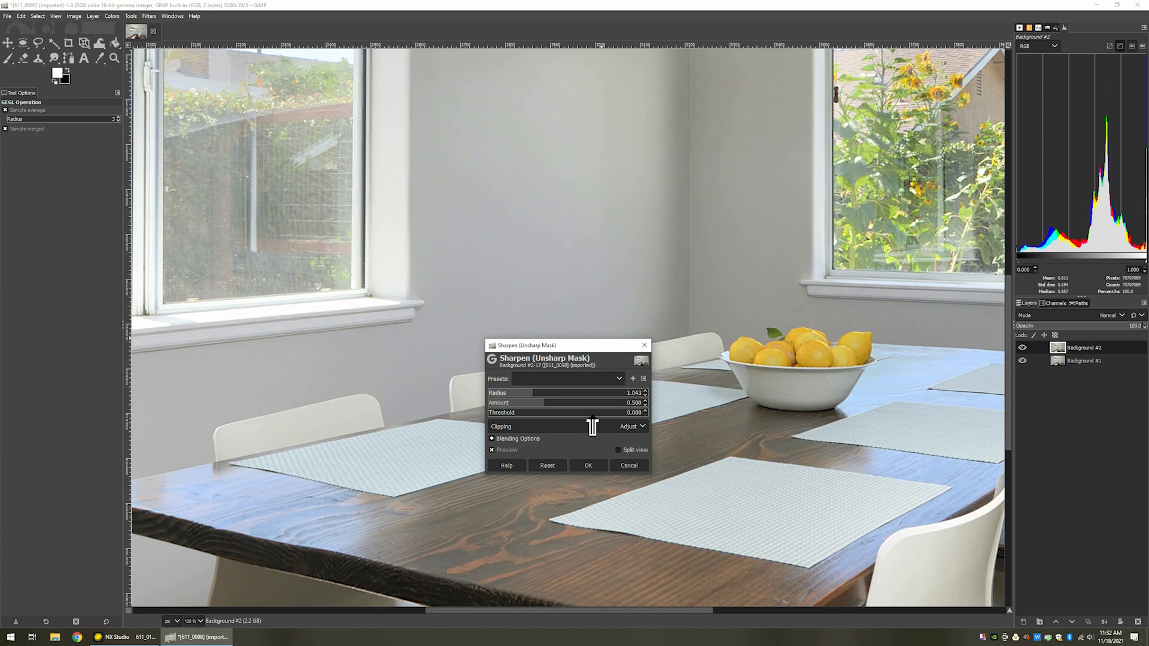
drag(541, 402, 557, 402)
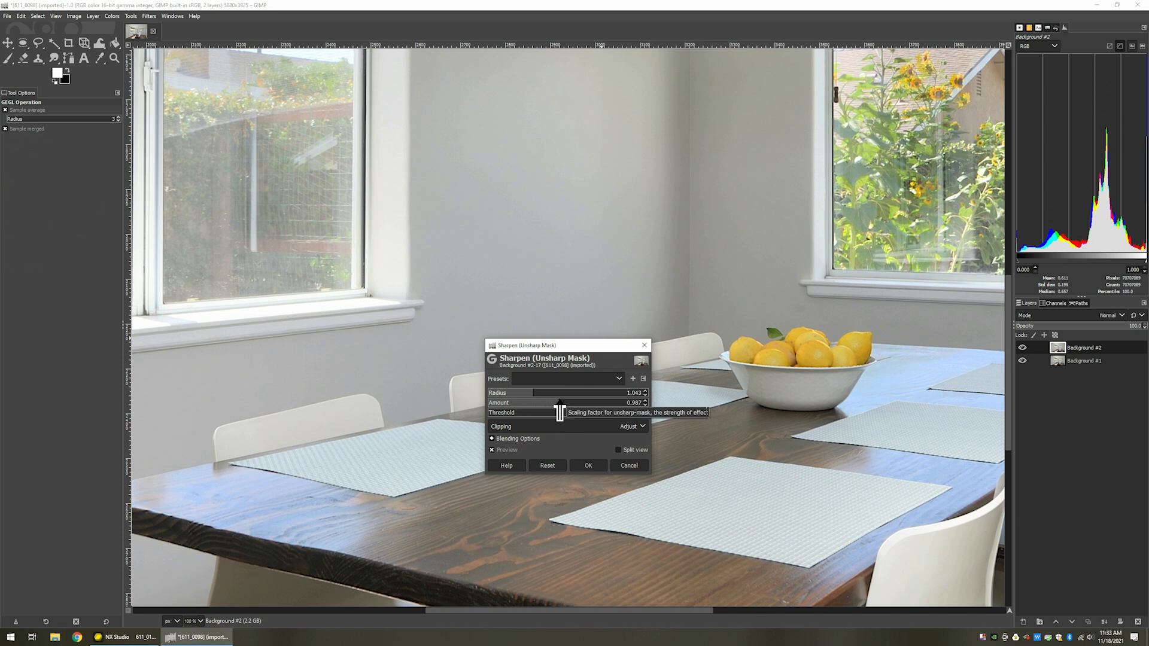
click(492, 451)
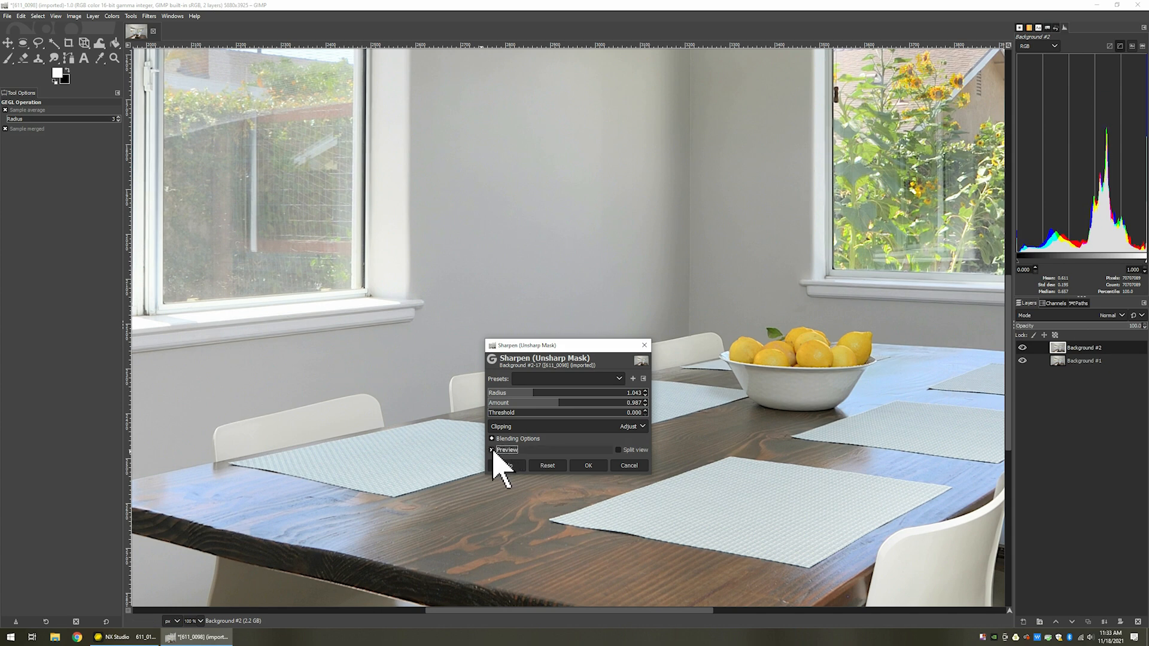
drag(557, 411, 570, 412)
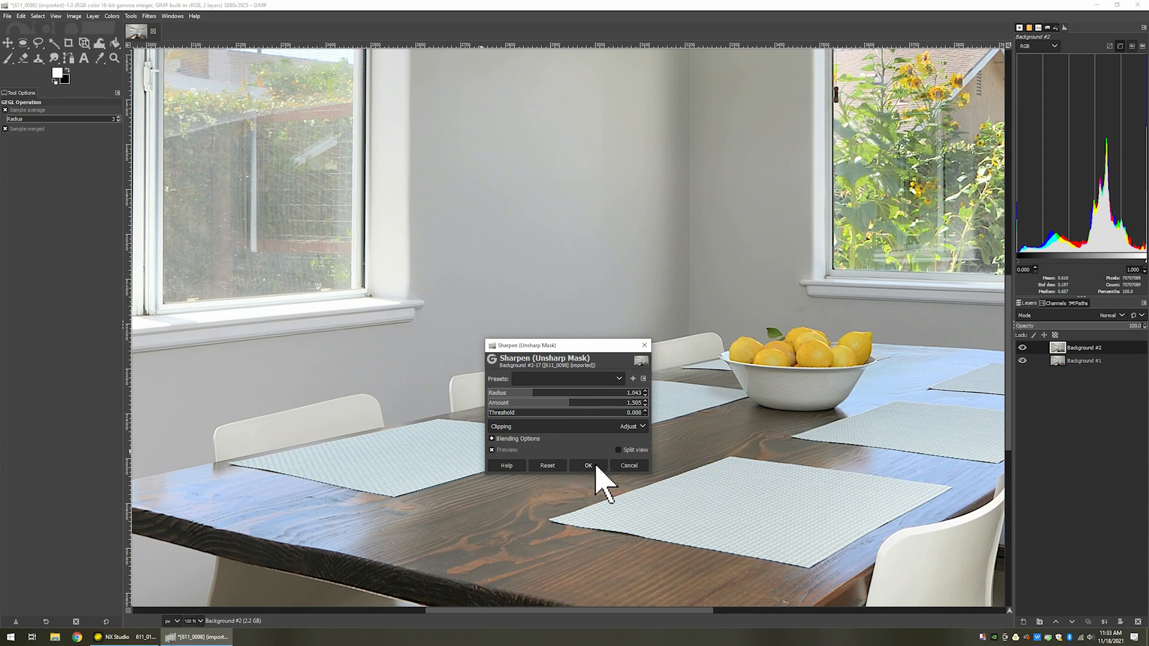
click(492, 450)
click(492, 450)
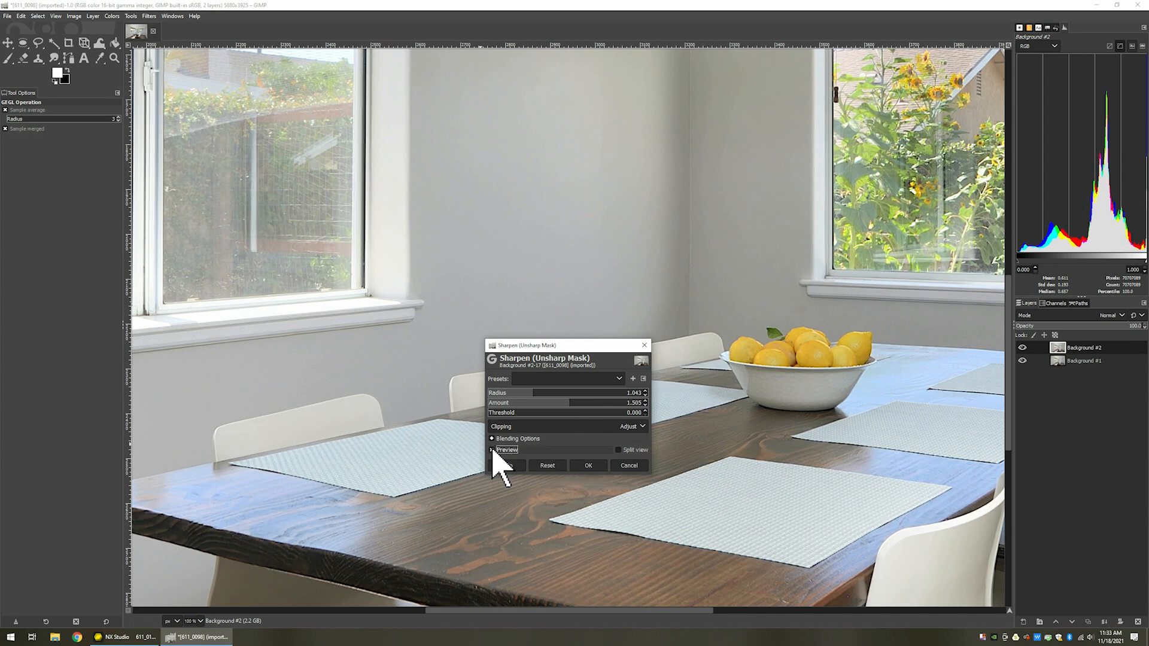
click(593, 466)
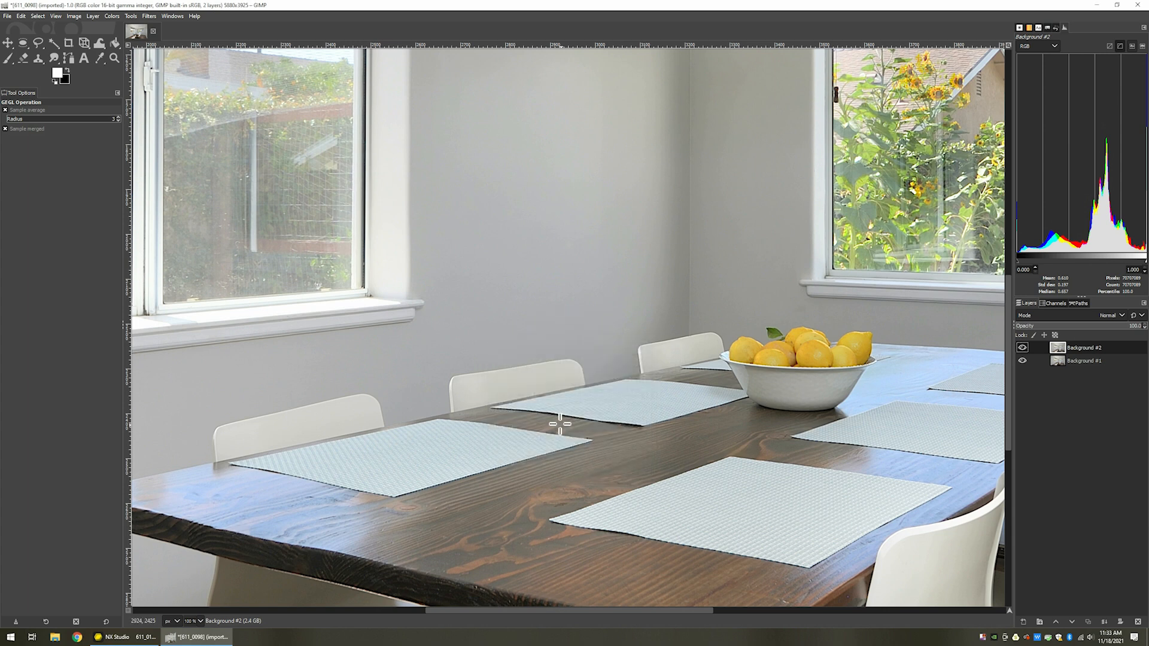
Cool the whole photo slightly with Color Temperature by setting the intended temperature to about 6135.6 K
key(shift+ctrl+j)
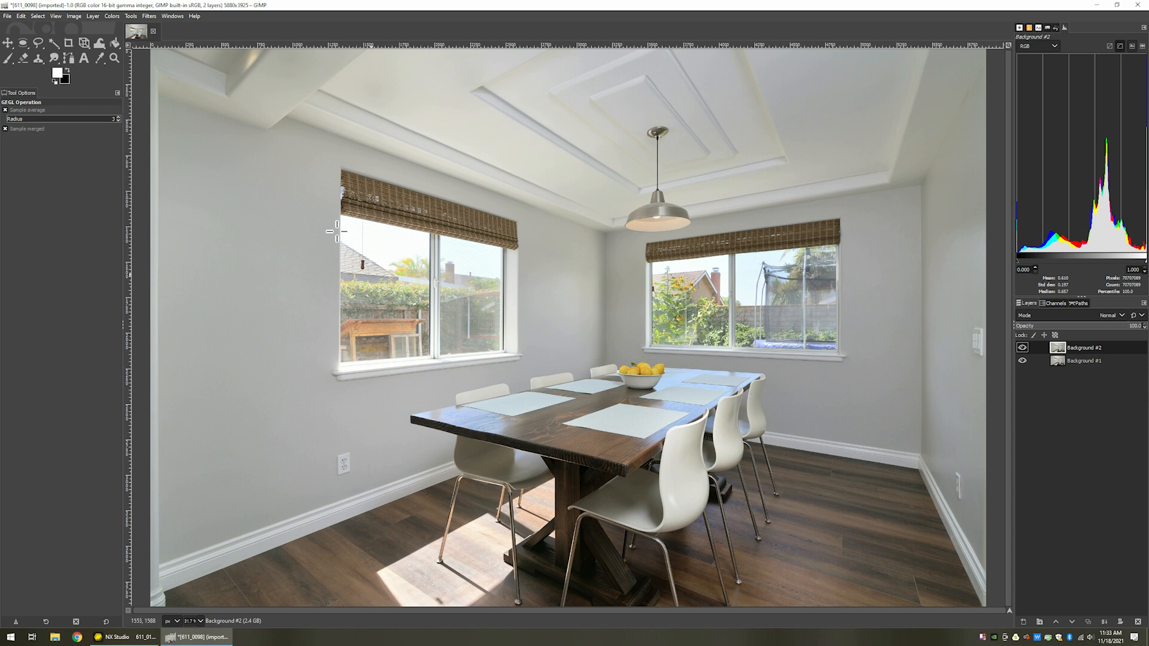
click(111, 16)
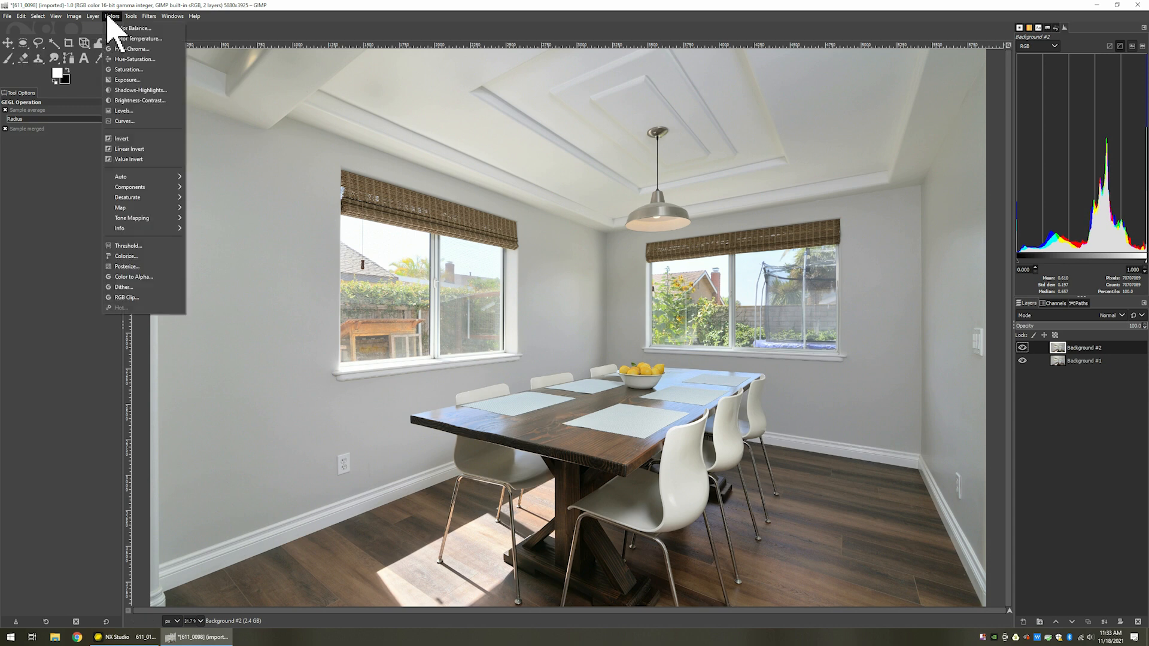
click(127, 39)
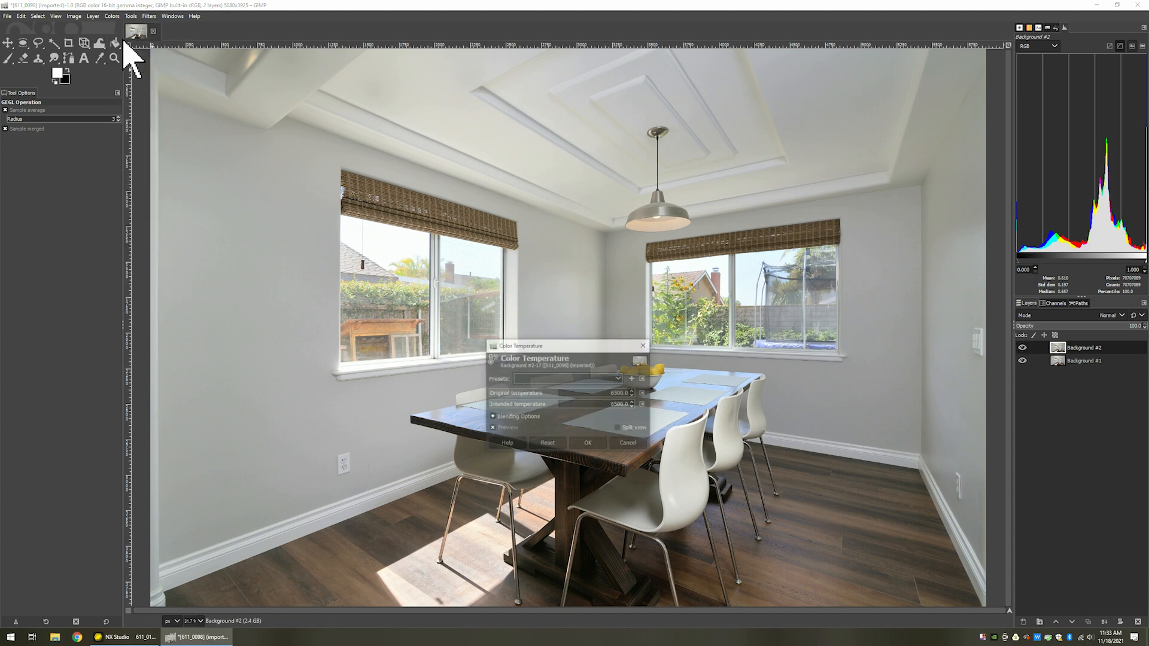
drag(581, 360, 546, 378)
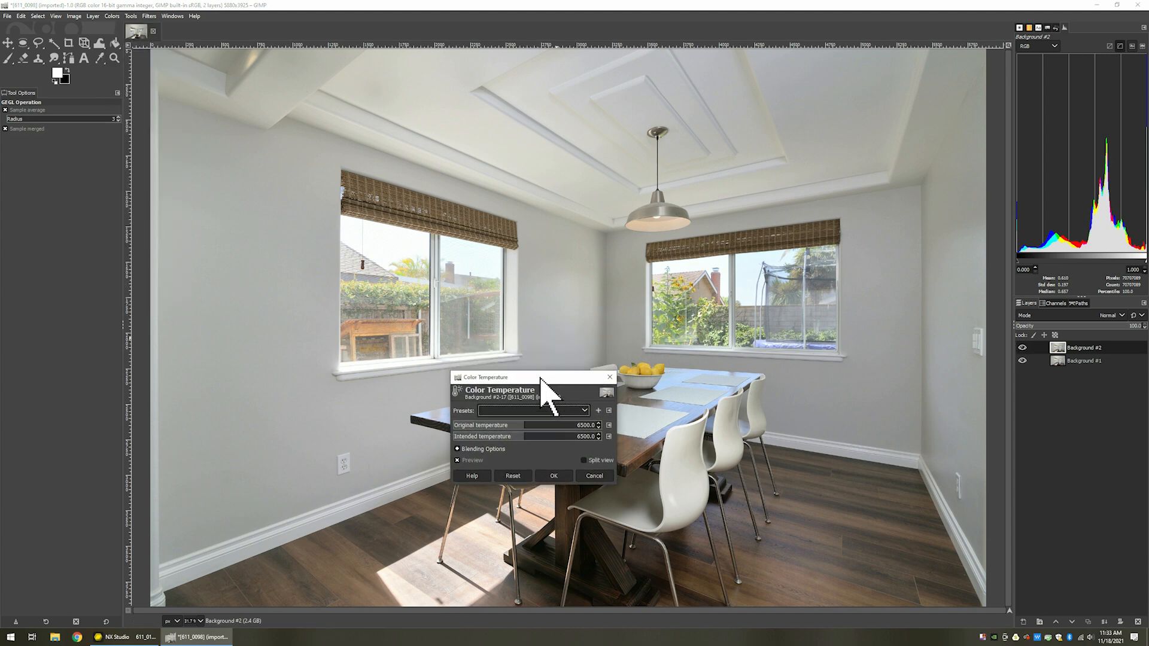
click(523, 436)
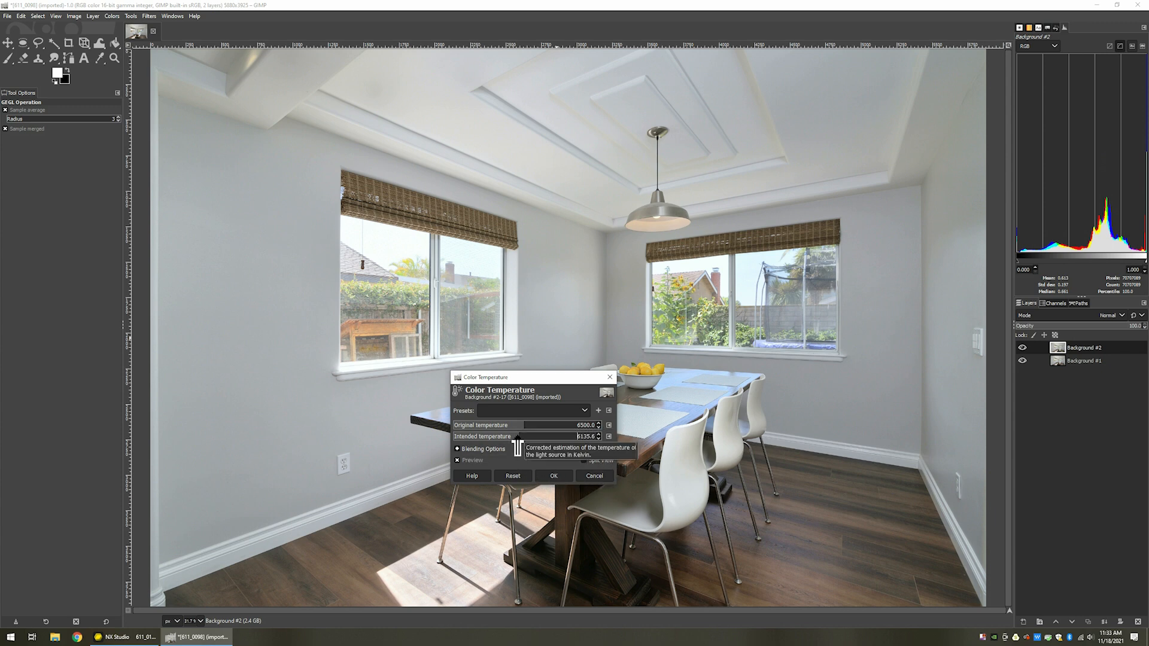
click(462, 462)
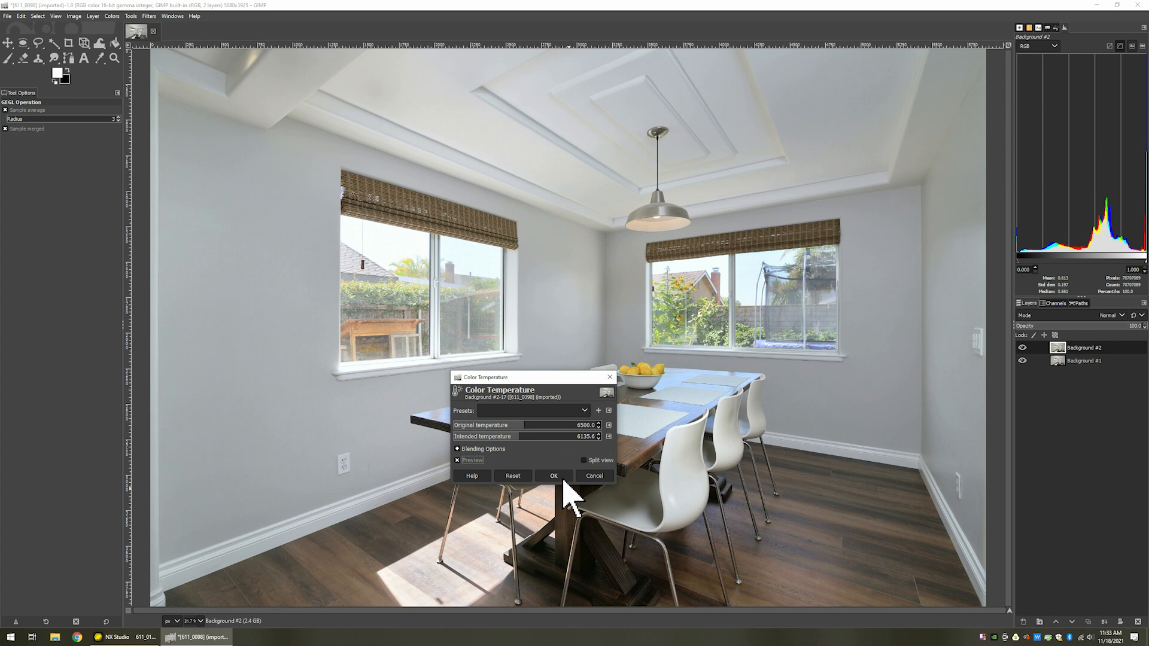
click(561, 479)
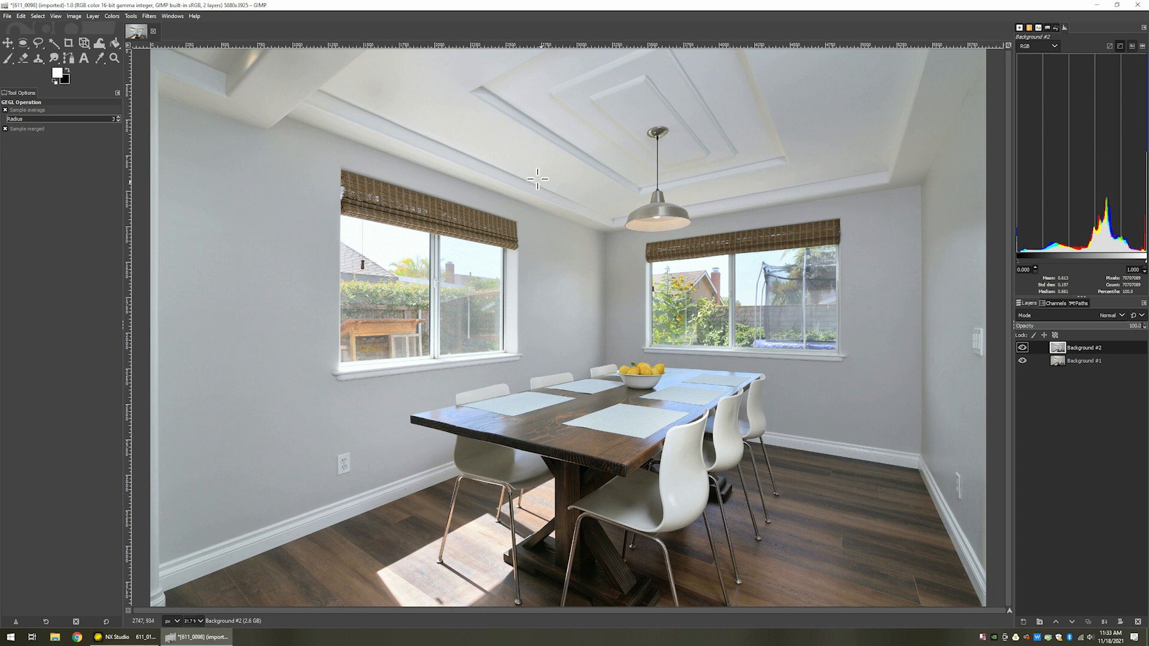
Apply Shadows-Highlights to the top layer with shadows at 28.66 and highlights at -20.12
click(112, 16)
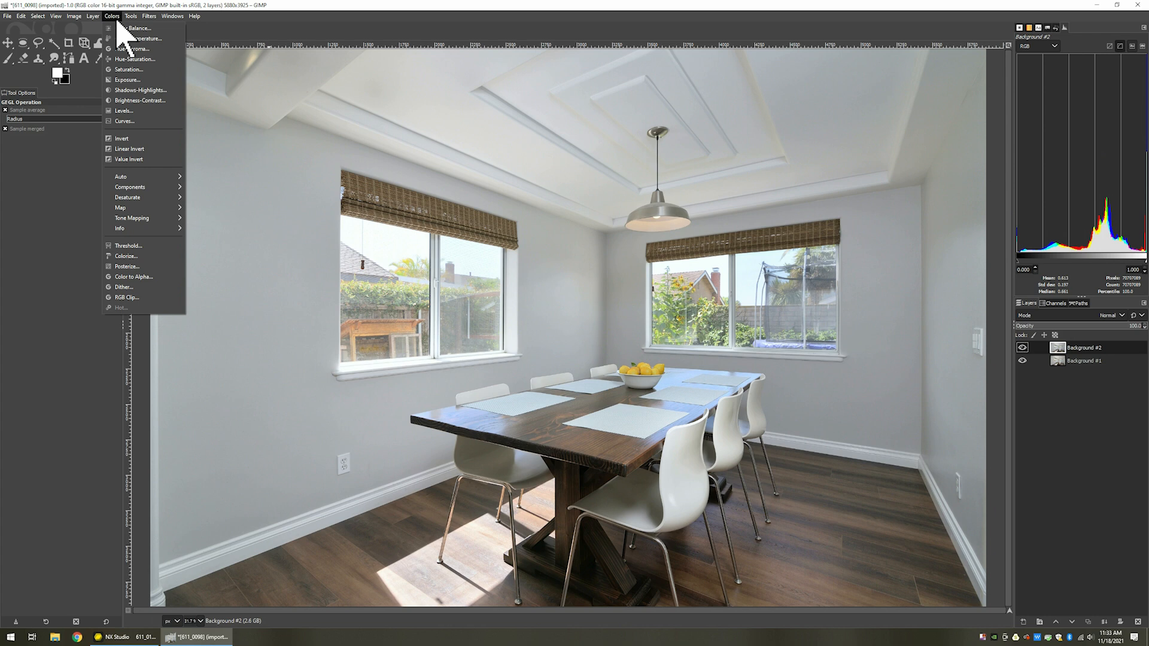
click(143, 91)
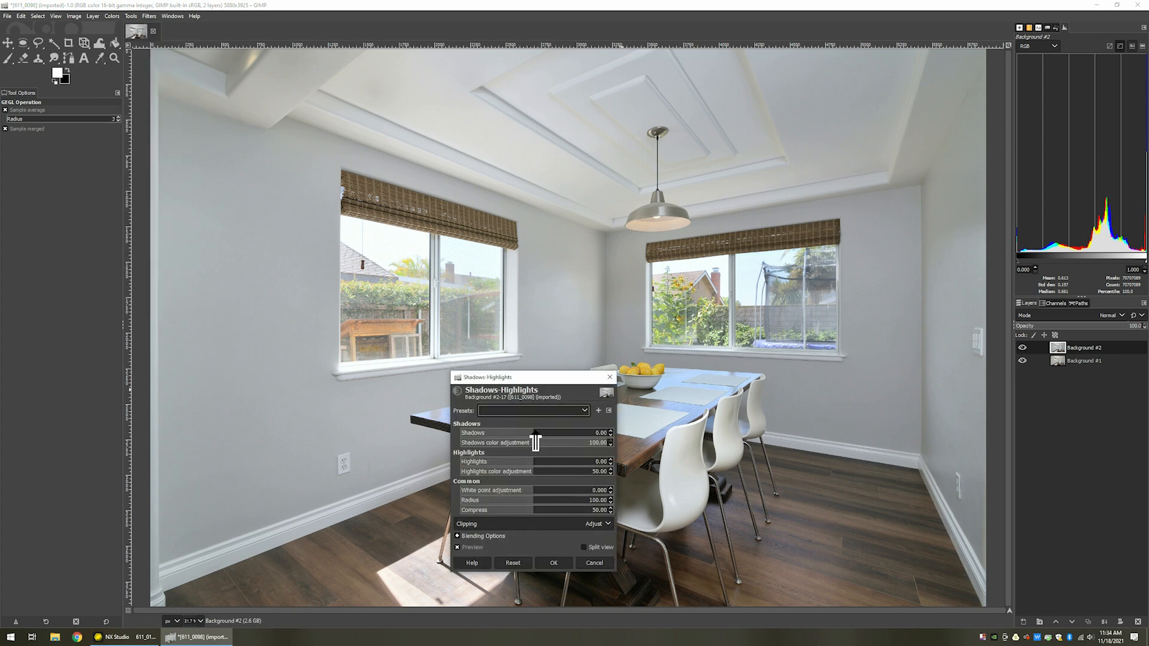
drag(534, 435, 556, 435)
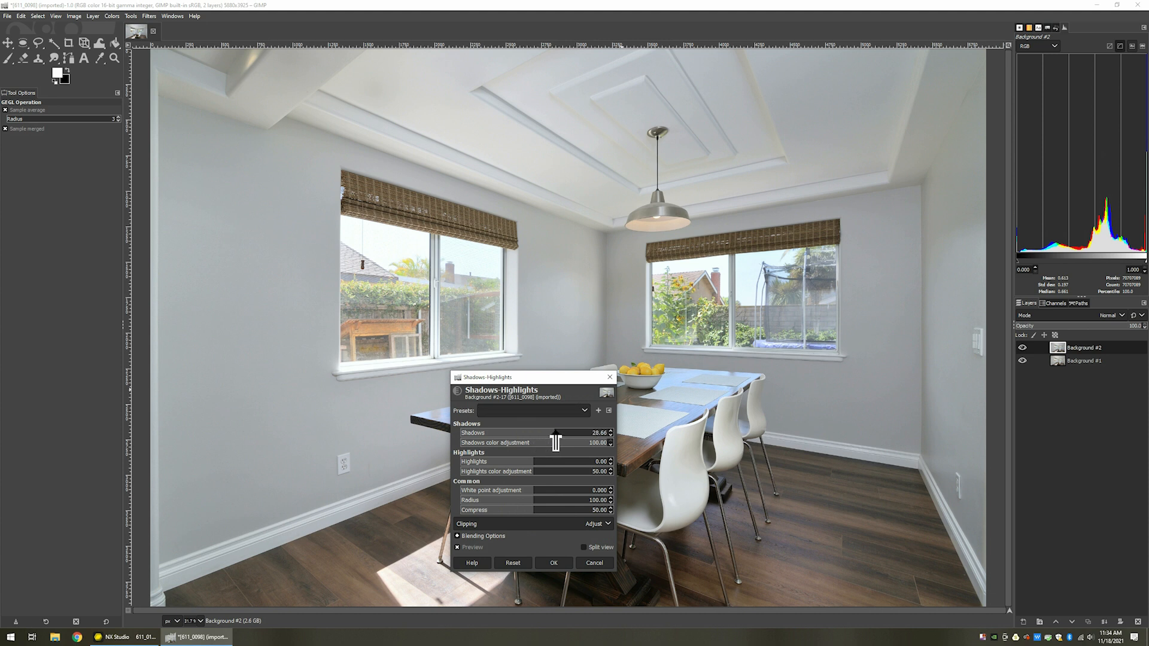
click(529, 461)
drag(529, 461, 520, 461)
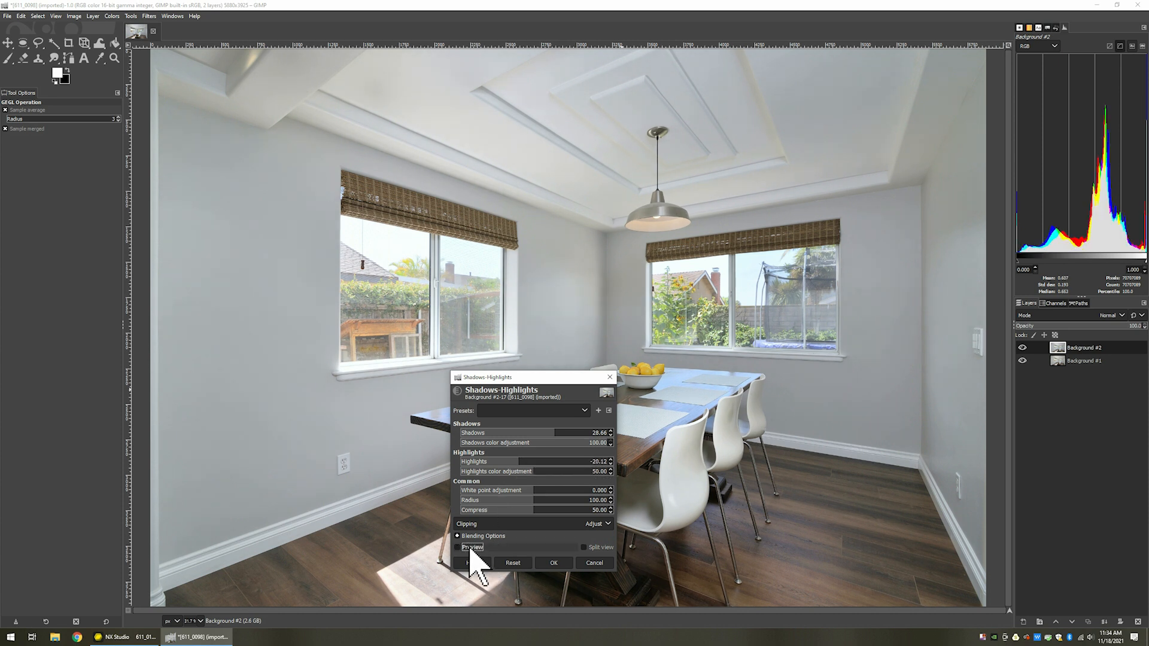
click(554, 562)
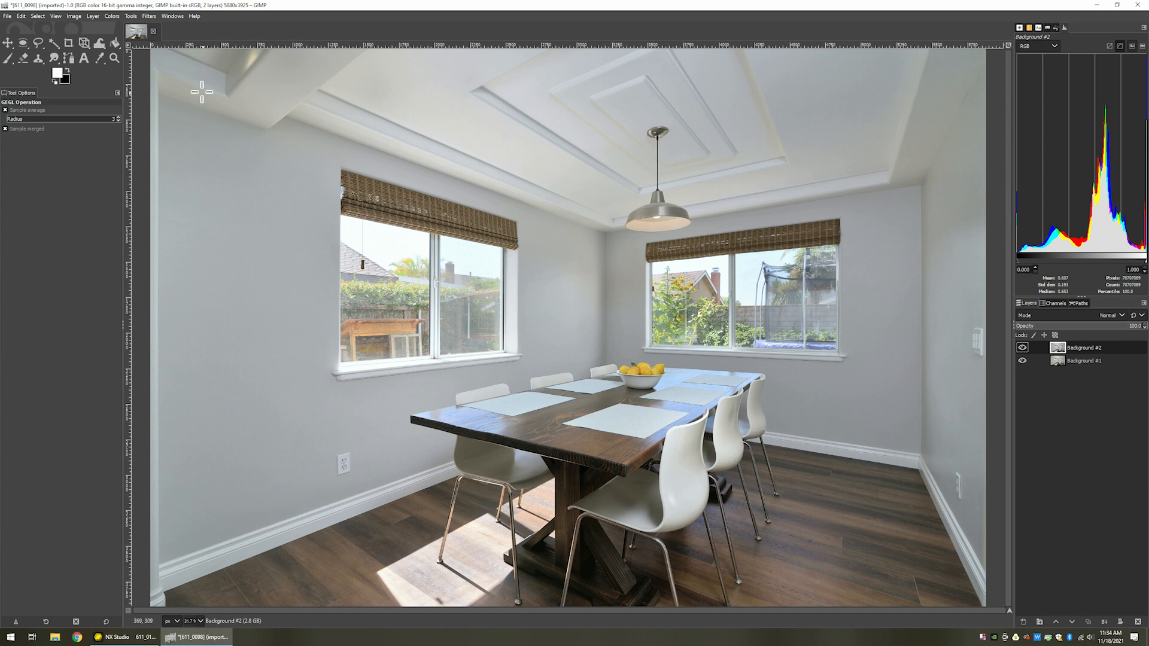
Add contrast with a slight S-curve on the Value channel, mapping input 30.70 to 26.95 and 74.37 to 76.17
click(113, 17)
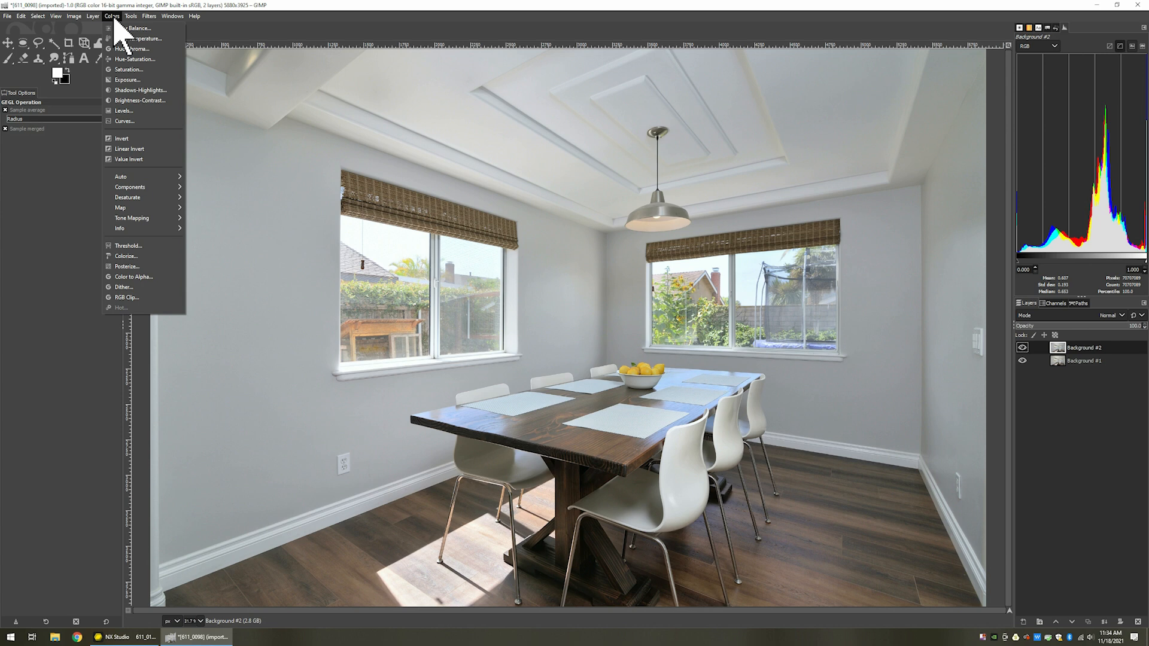
click(138, 121)
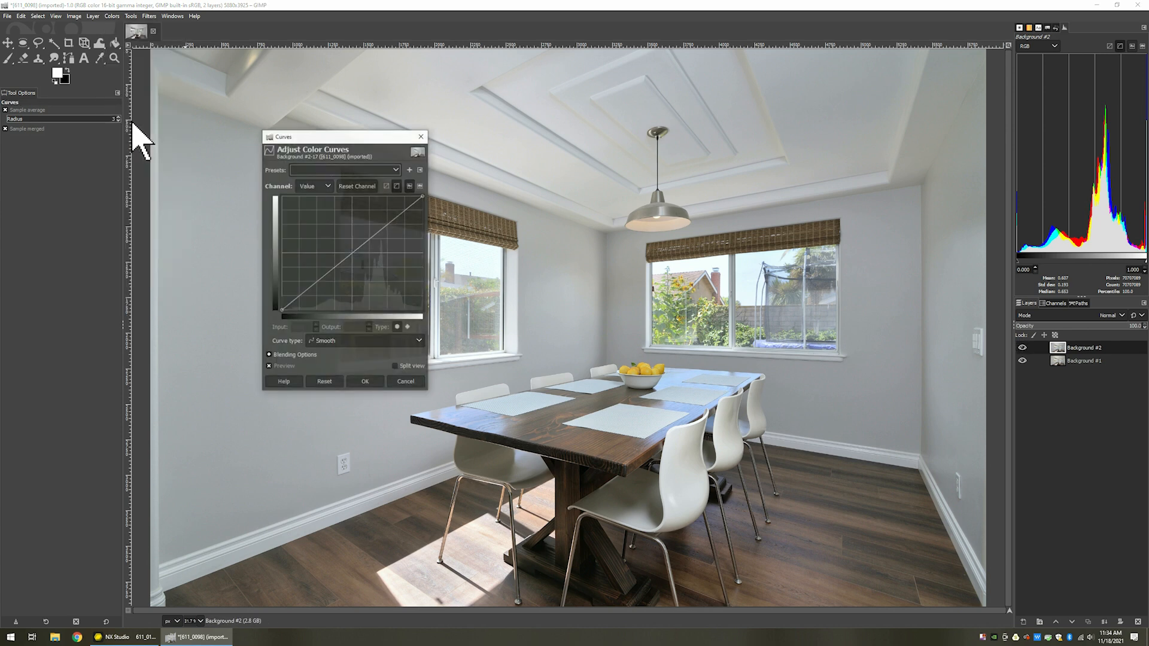
drag(322, 138, 429, 200)
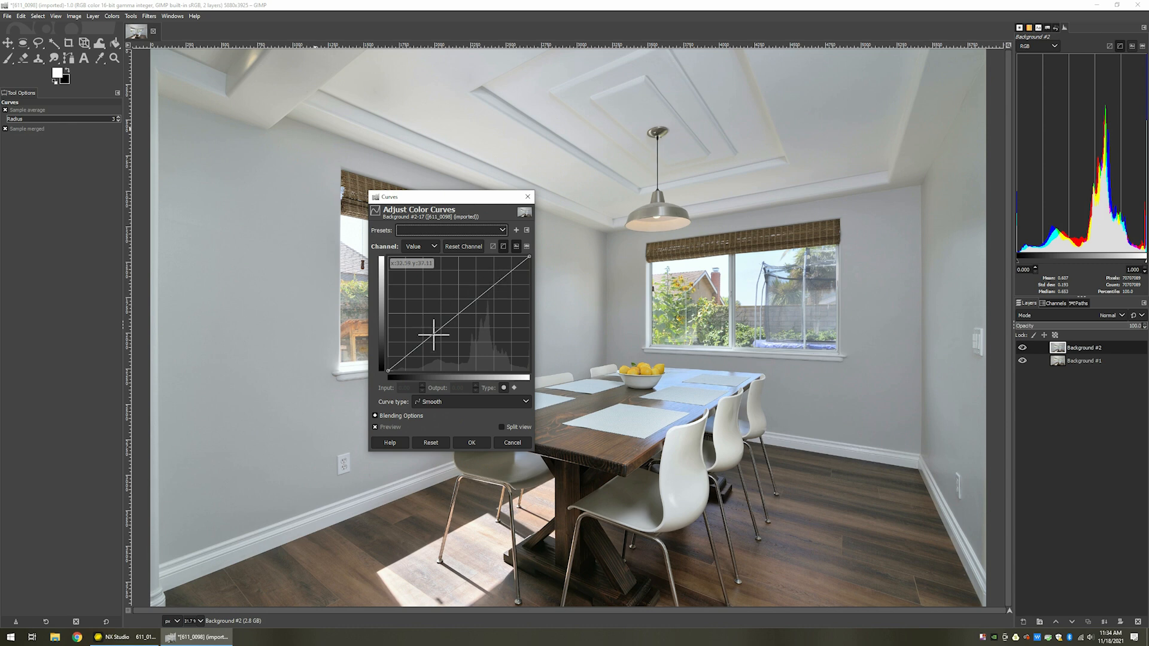
drag(431, 336, 432, 341)
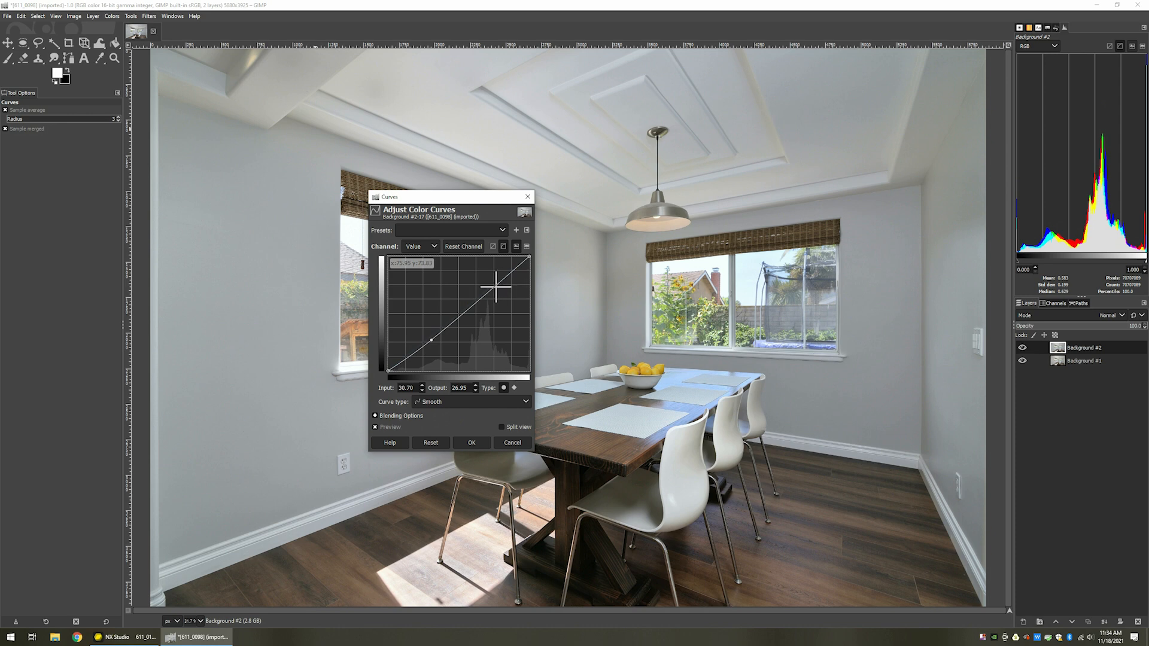
drag(495, 287, 494, 284)
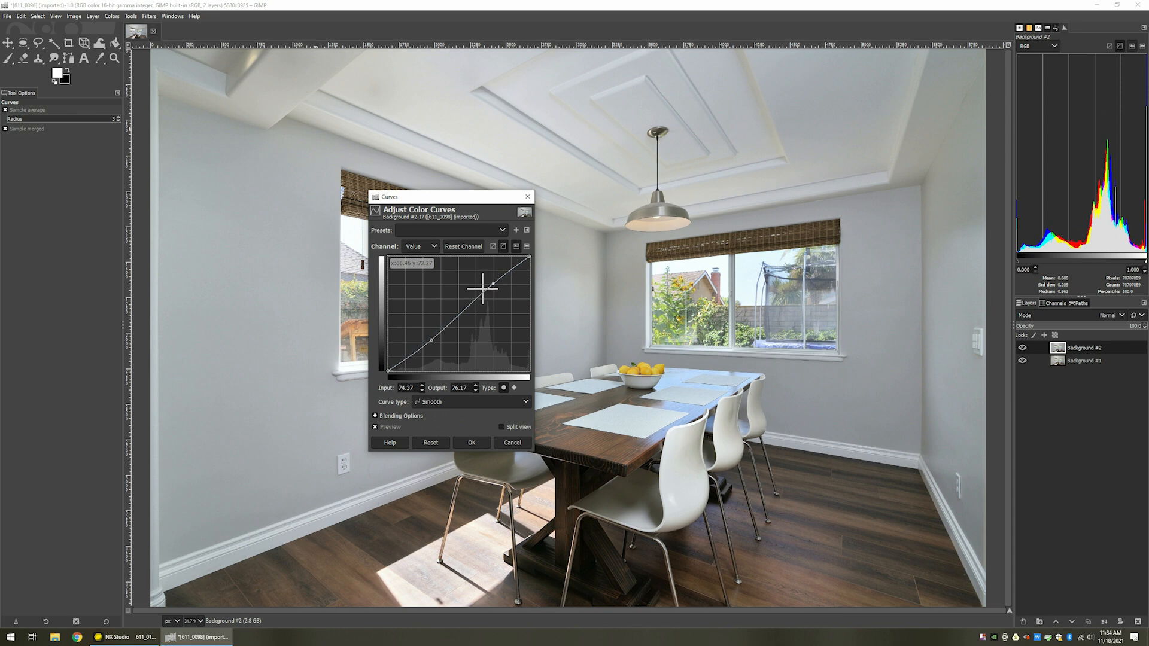
drag(481, 200, 182, 194)
click(86, 421)
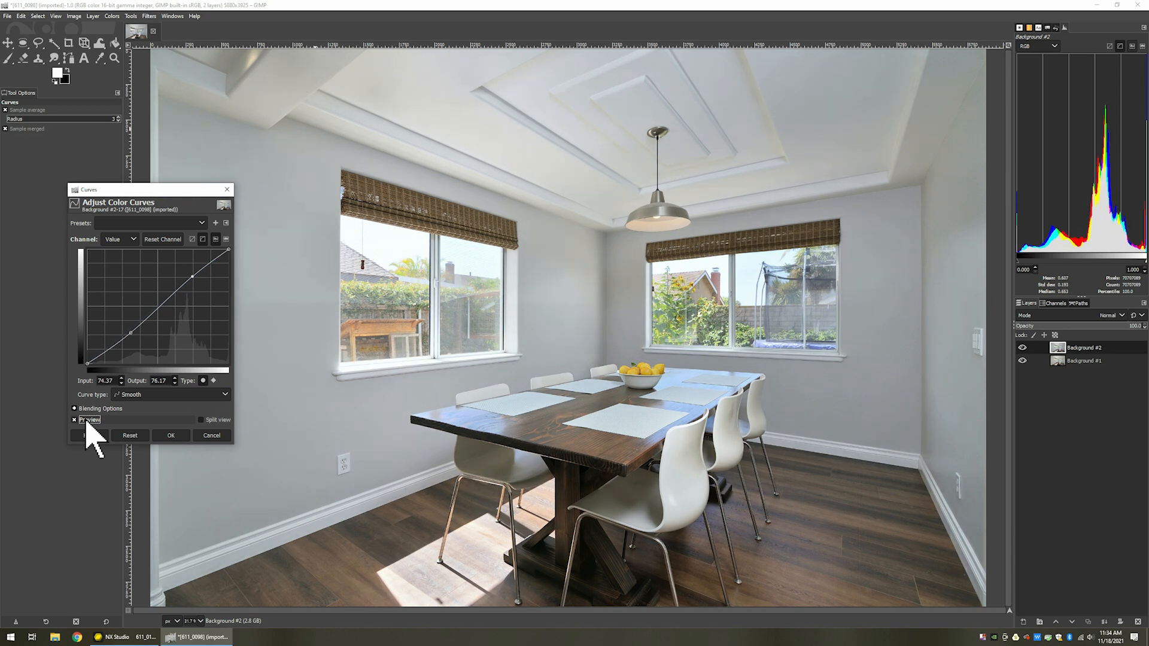
click(171, 436)
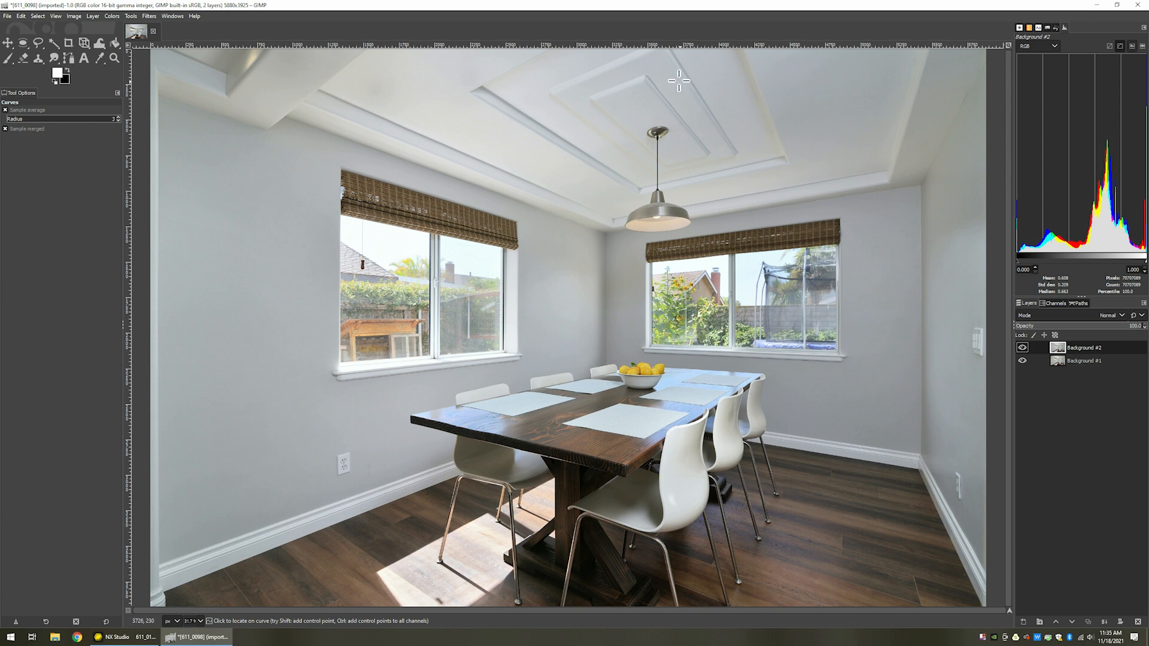
Flatten the image into a single layer
key(alt+i)
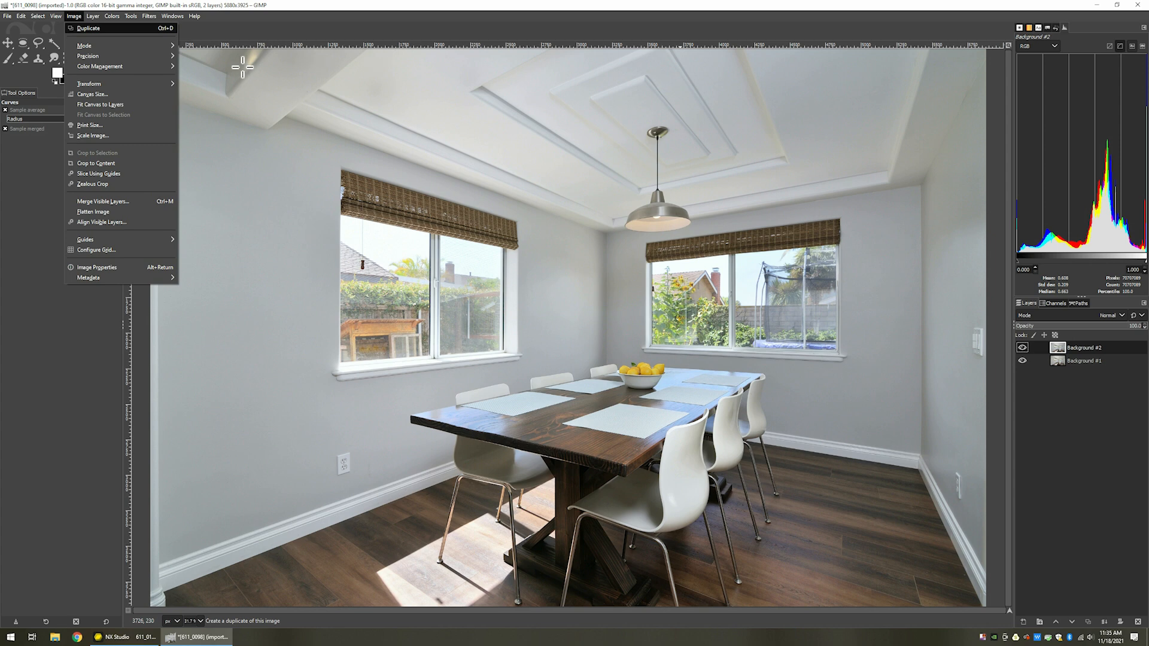
click(101, 212)
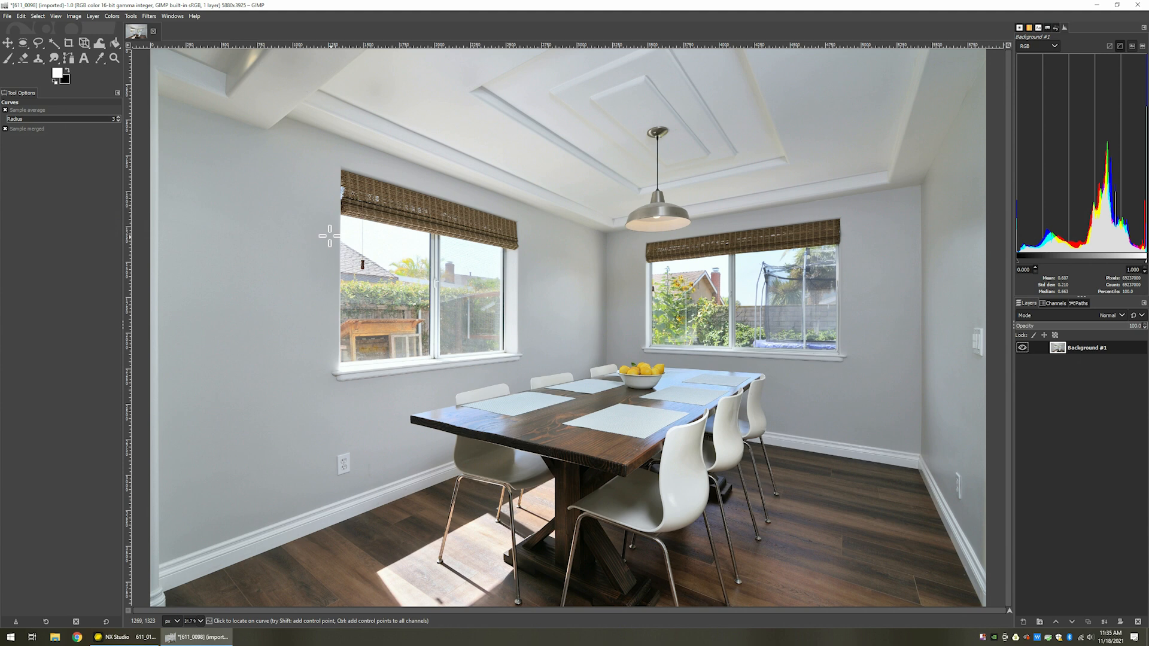
Set up an export of the flattened photo into the exported folder, with JPEG image as the file type
click(7, 16)
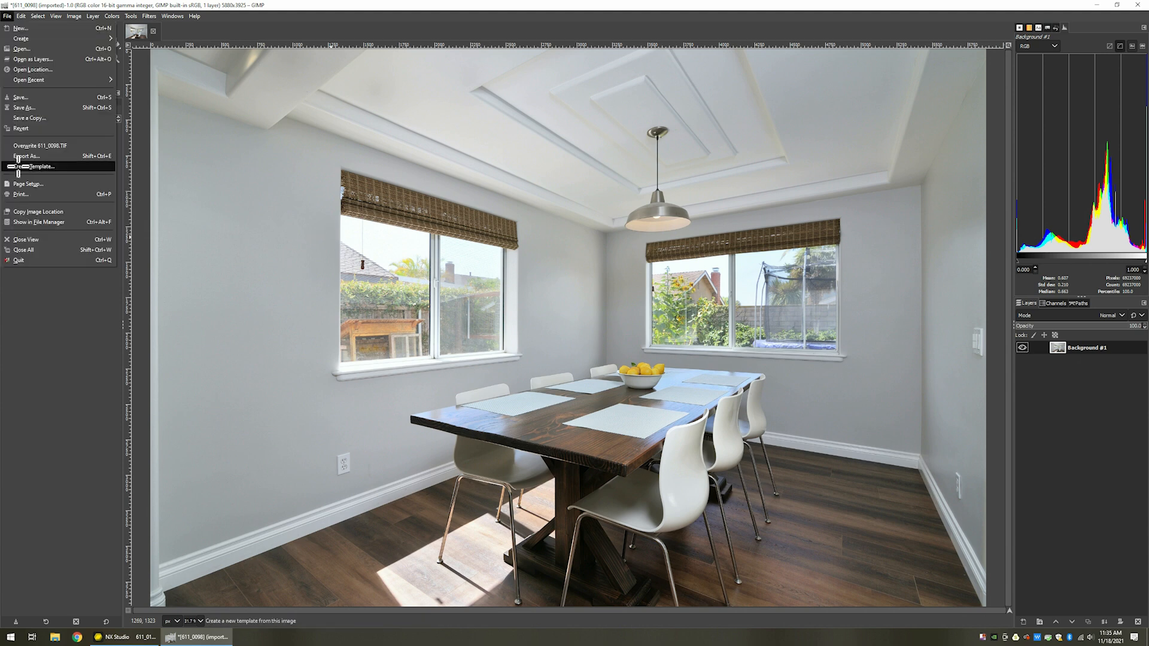
click(66, 156)
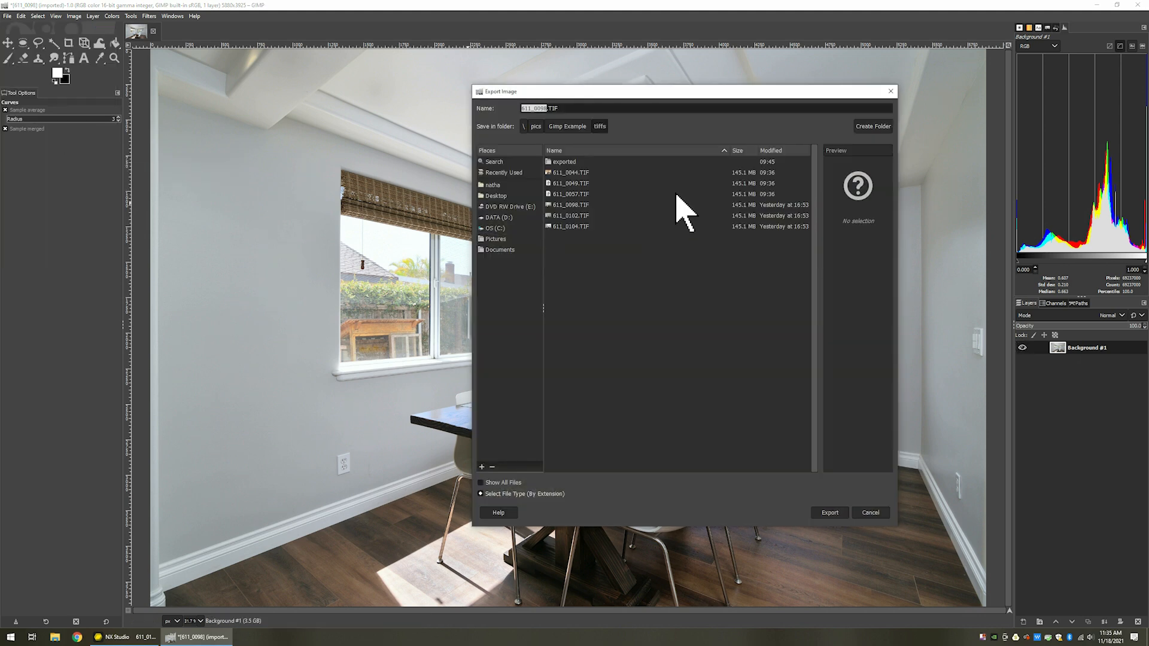
double_click(563, 162)
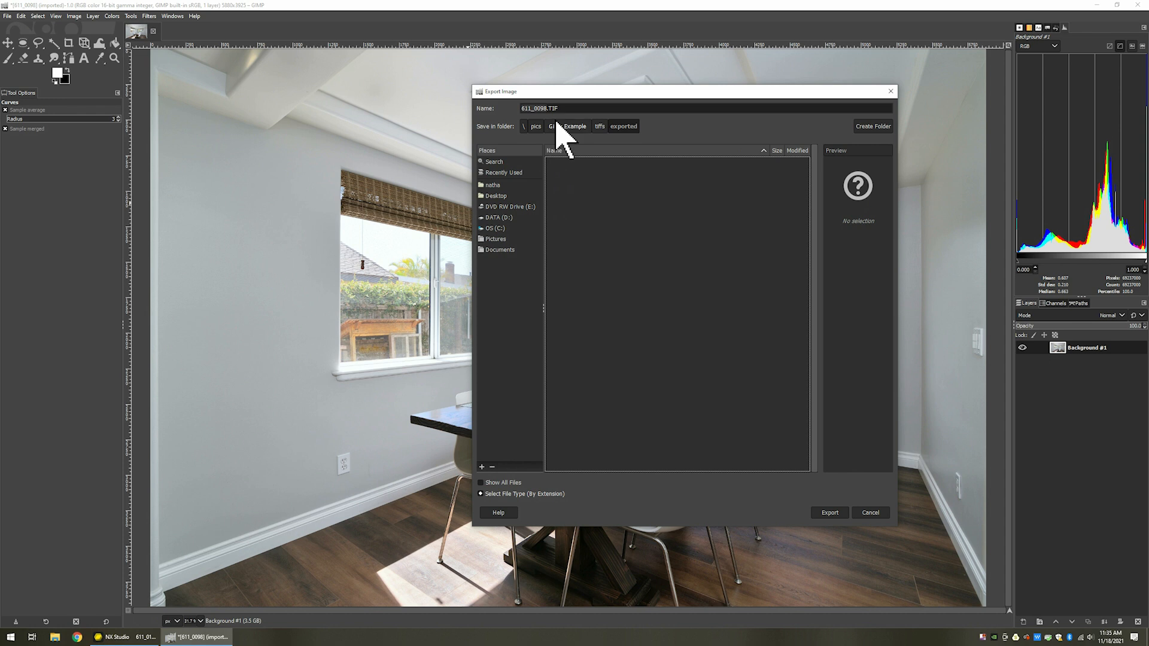
click(513, 494)
scroll(640, 469, down, 5)
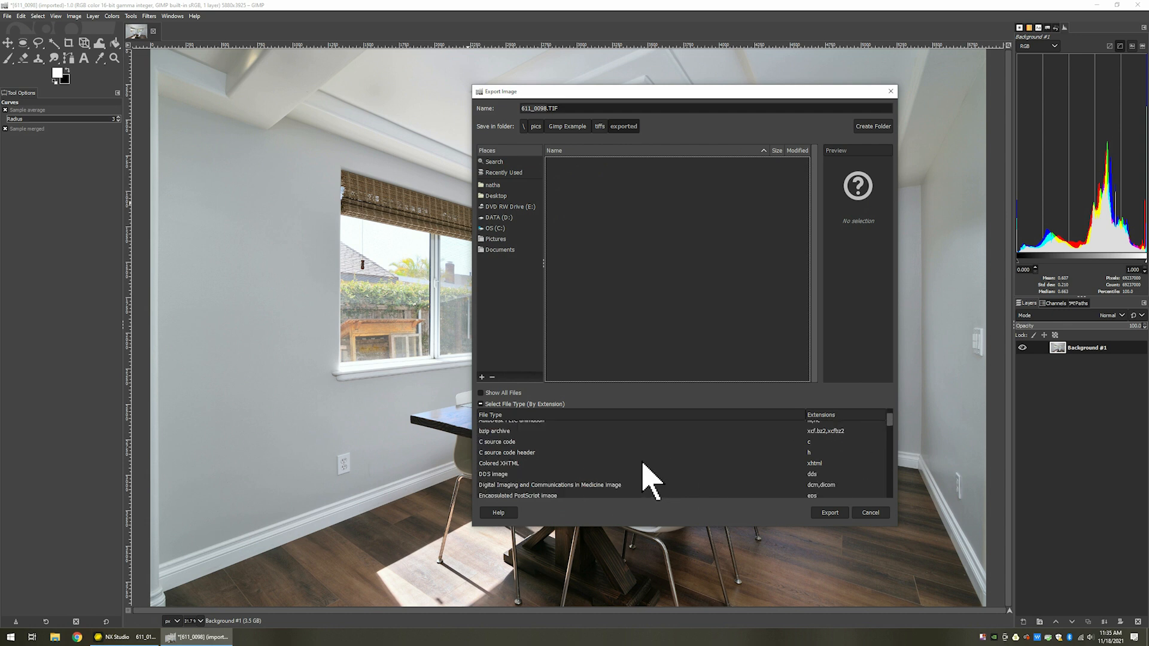
scroll(639, 463, down, 3)
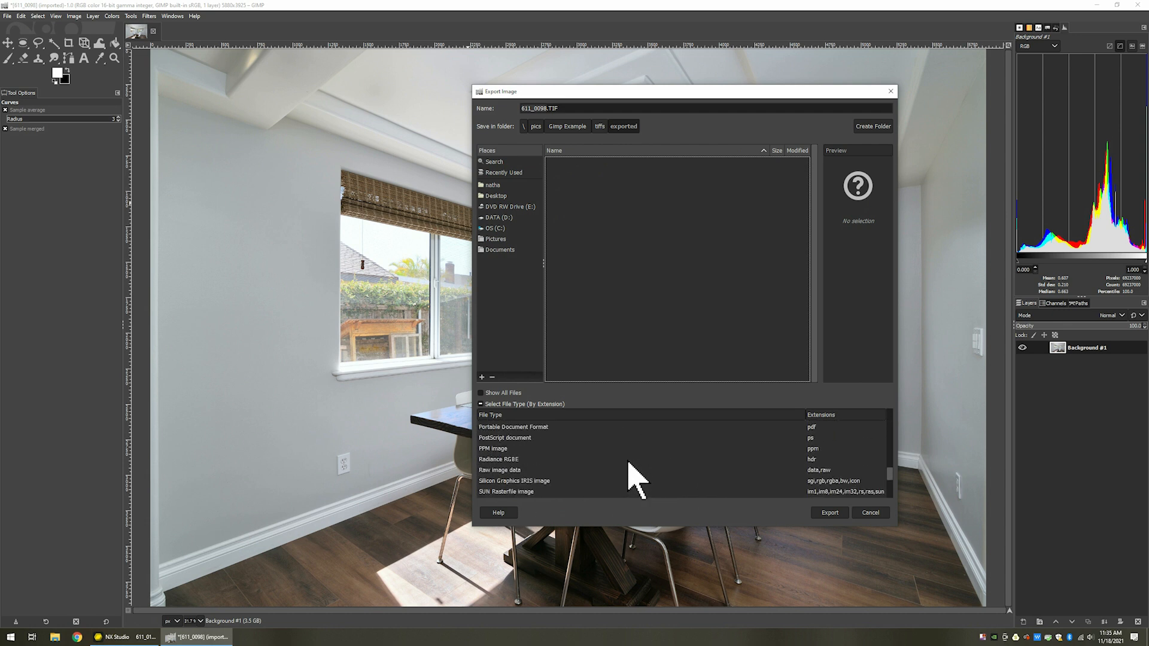
scroll(628, 473, up, 3)
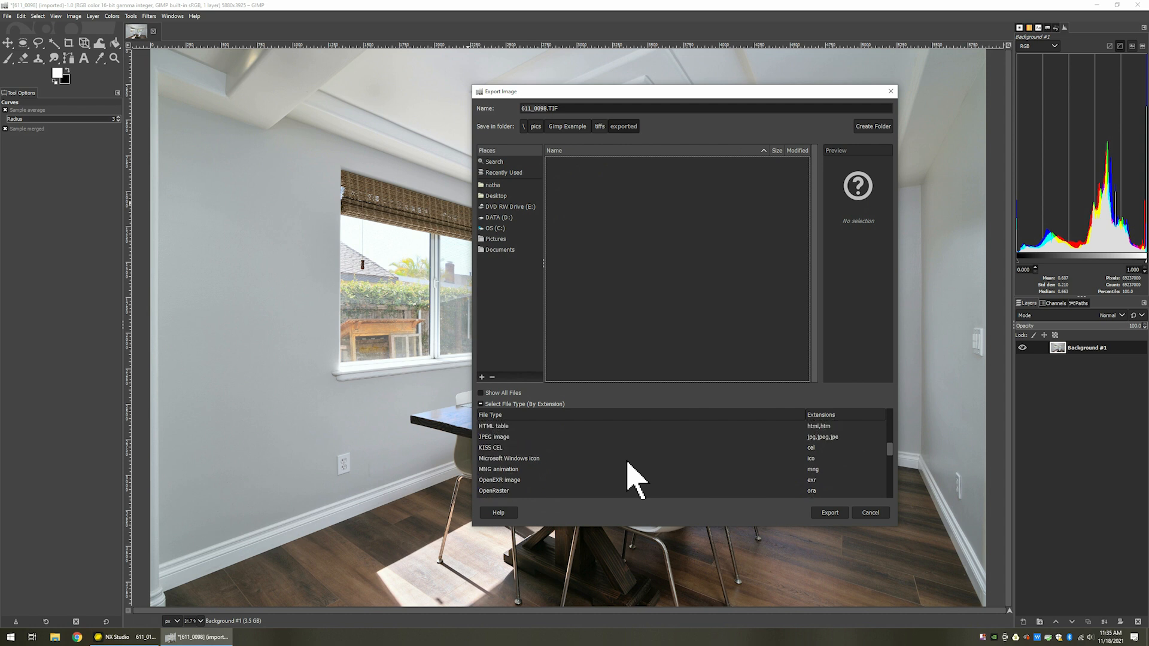
click(501, 452)
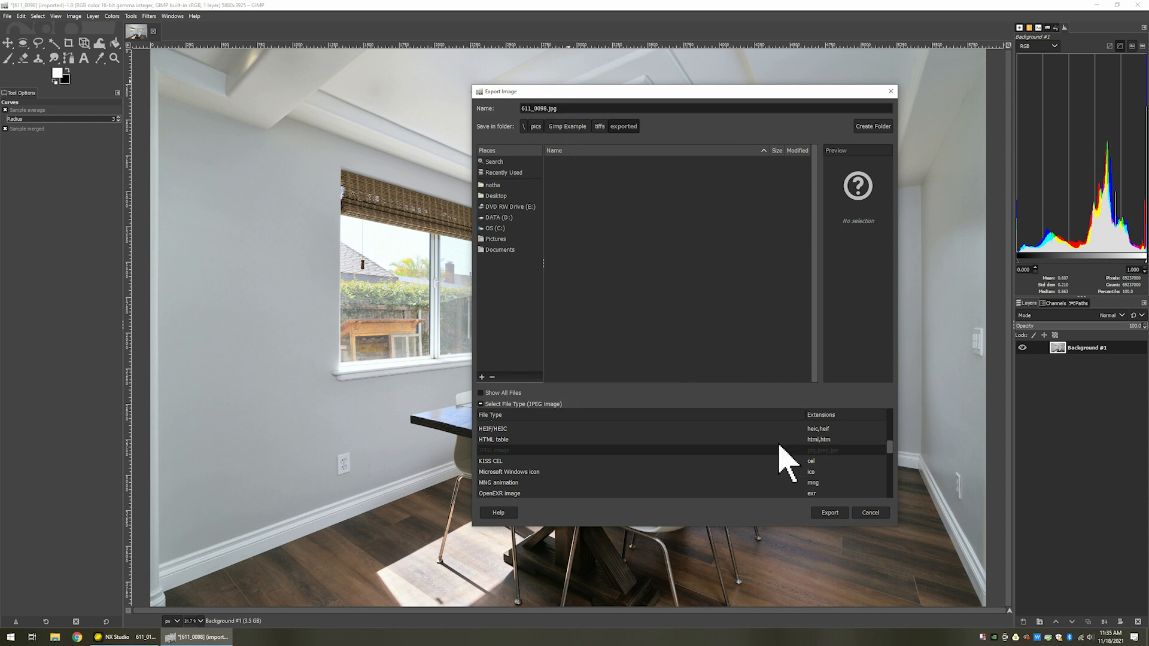
Export the photo as 611_0098.jpg with the JPEG quality set to 100
click(836, 516)
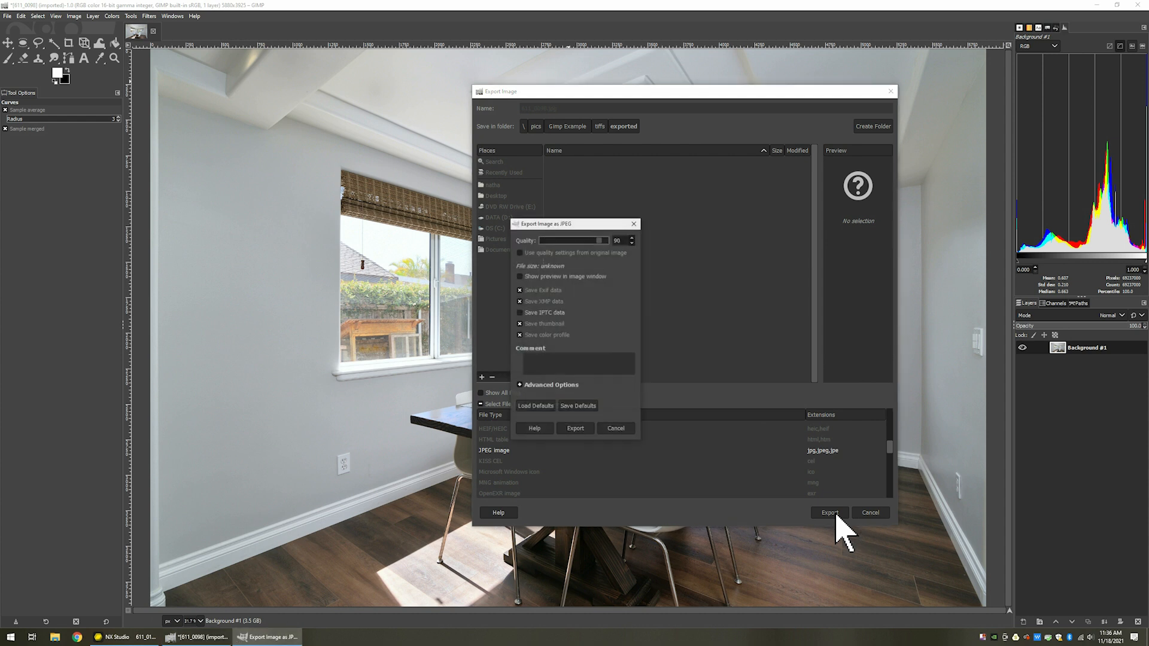
drag(570, 226, 623, 246)
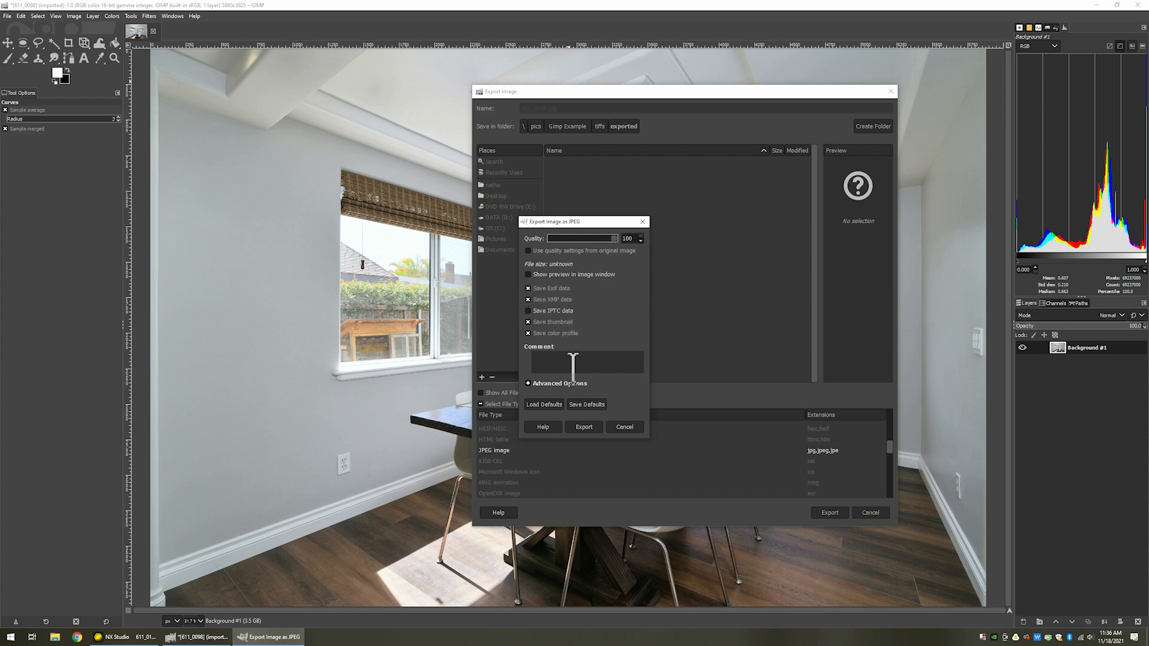
click(588, 427)
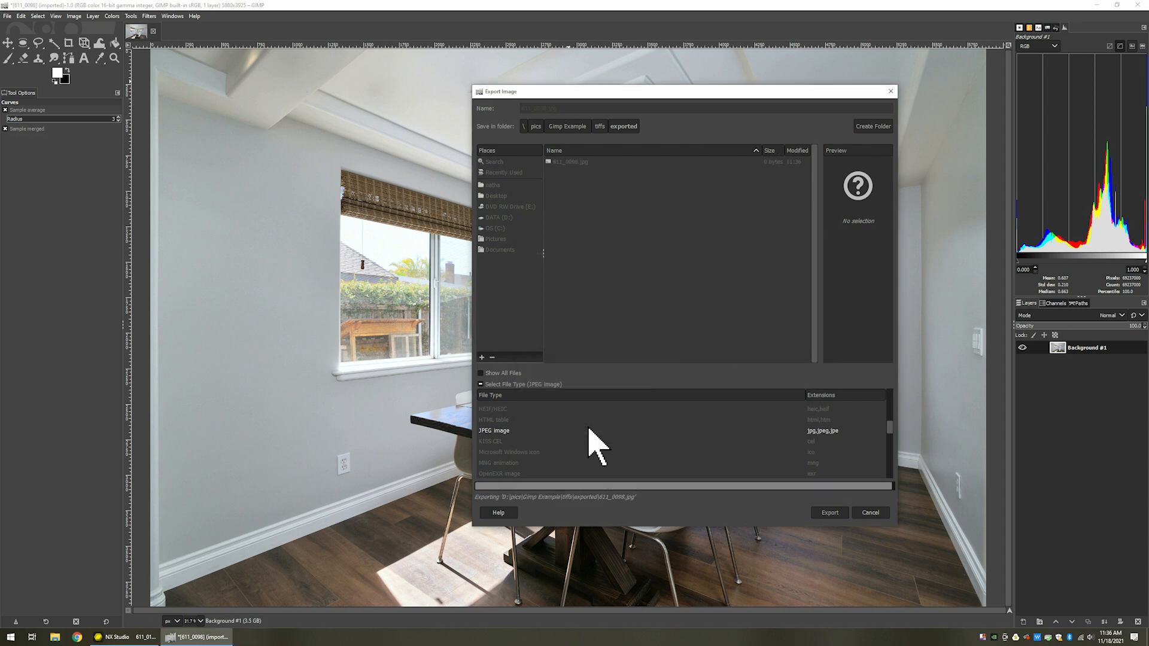